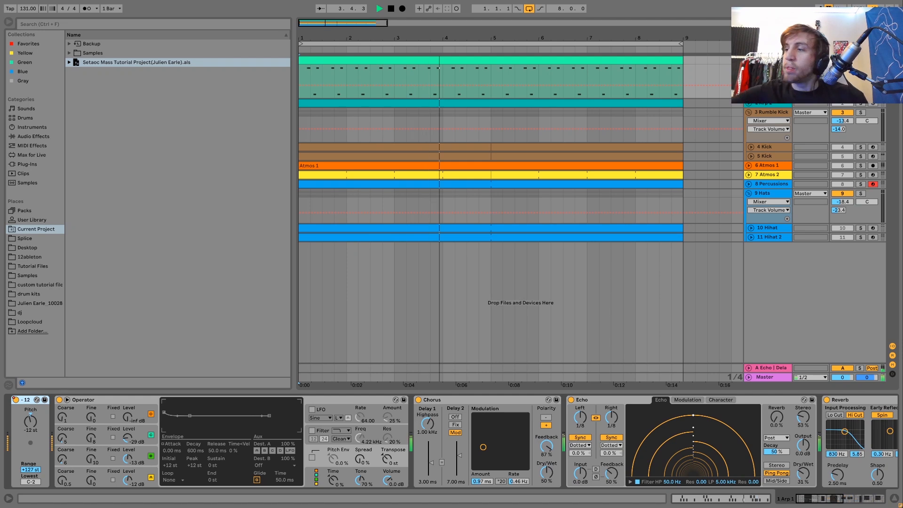
# Step: Stop playback, open the green synth clip's notes and select the C4 row, then a stretch of the F#5 notes
pyautogui.press('space')
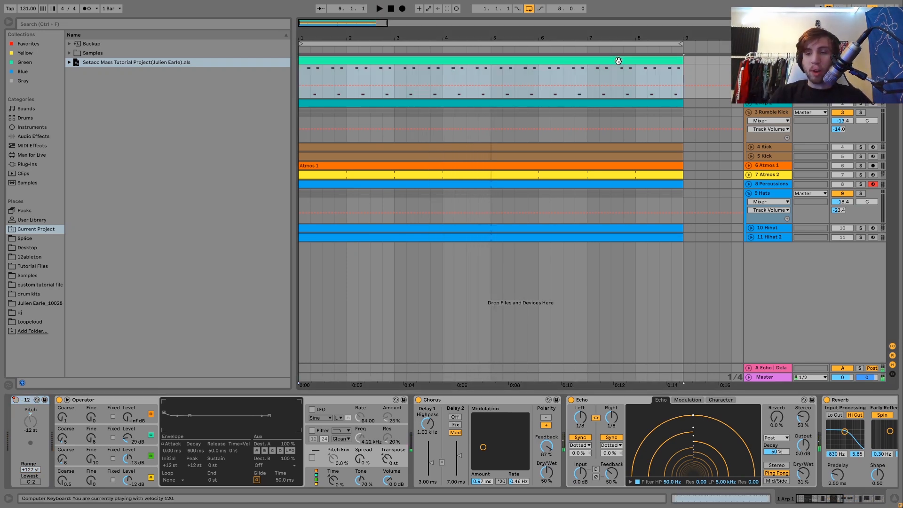
pyautogui.doubleClick(618, 61)
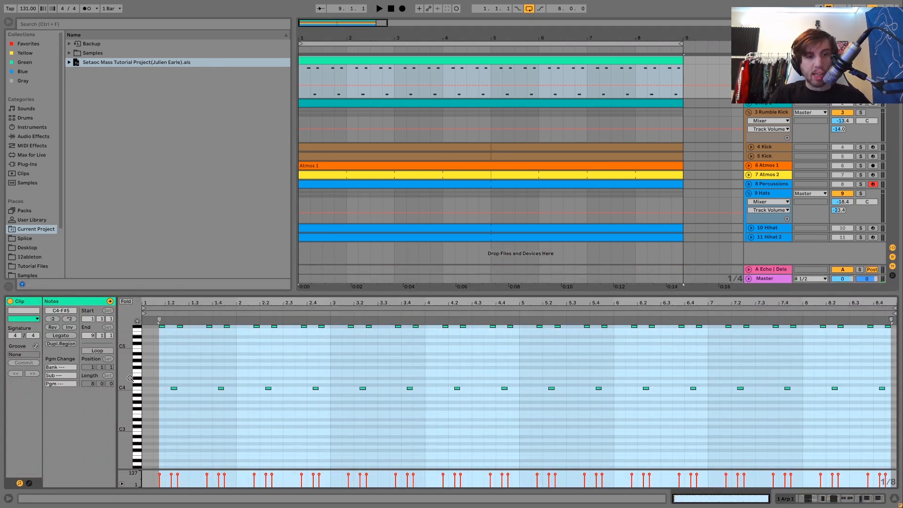
pyautogui.scroll(3, 162, 360)
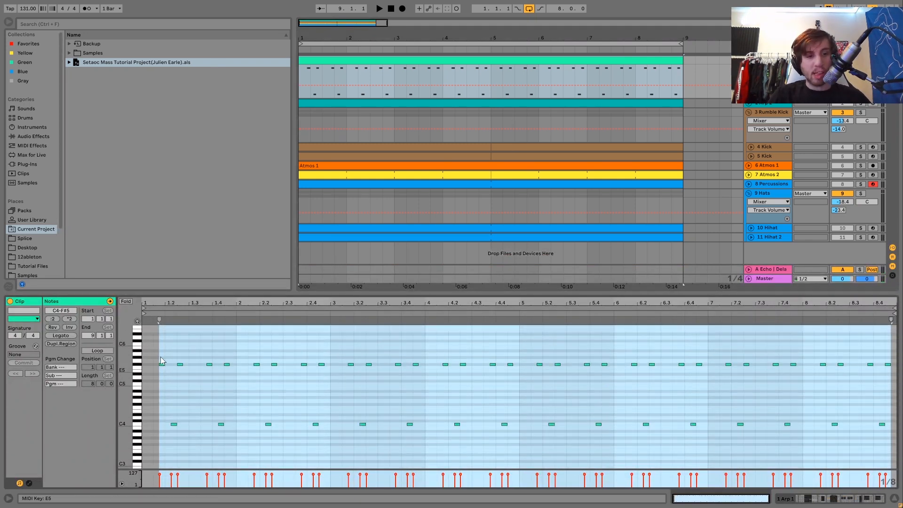
pyautogui.moveTo(158, 407); pyautogui.dragTo(812, 434)
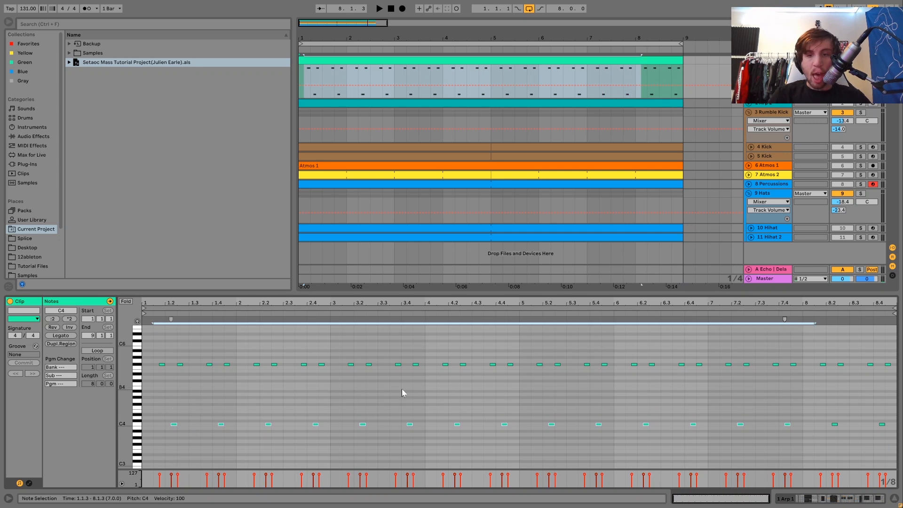
pyautogui.moveTo(391, 388); pyautogui.dragTo(196, 335)
# Step: Play the loop twice to audition the synth clip's two-pitch note pattern, stopping after each listen
pyautogui.press('space')
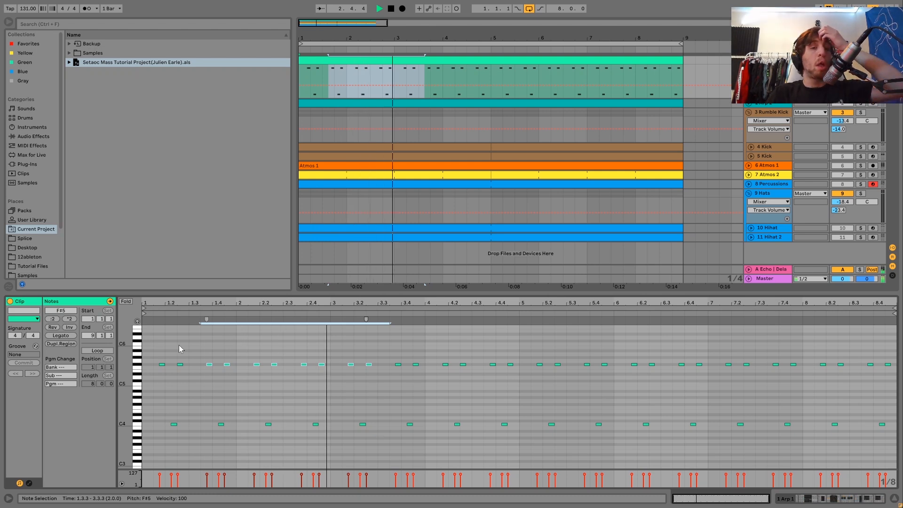
pyautogui.press('space')
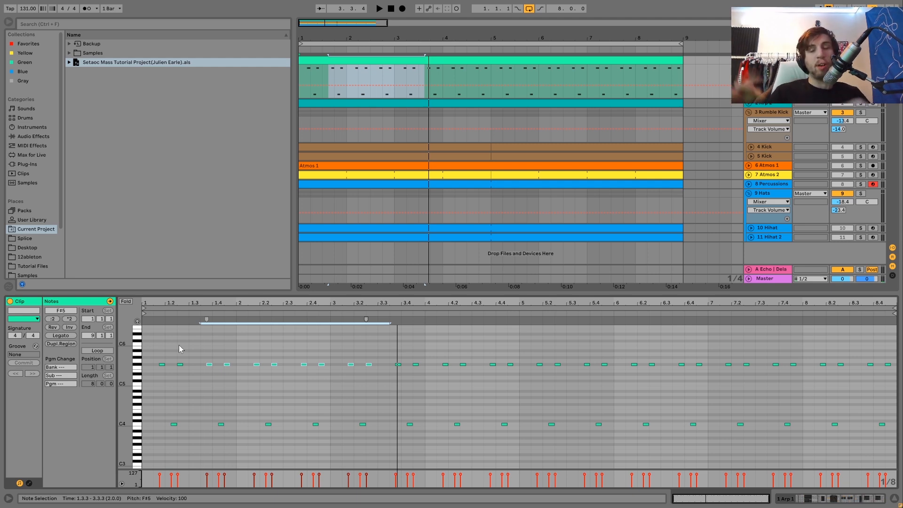
pyautogui.press('space')
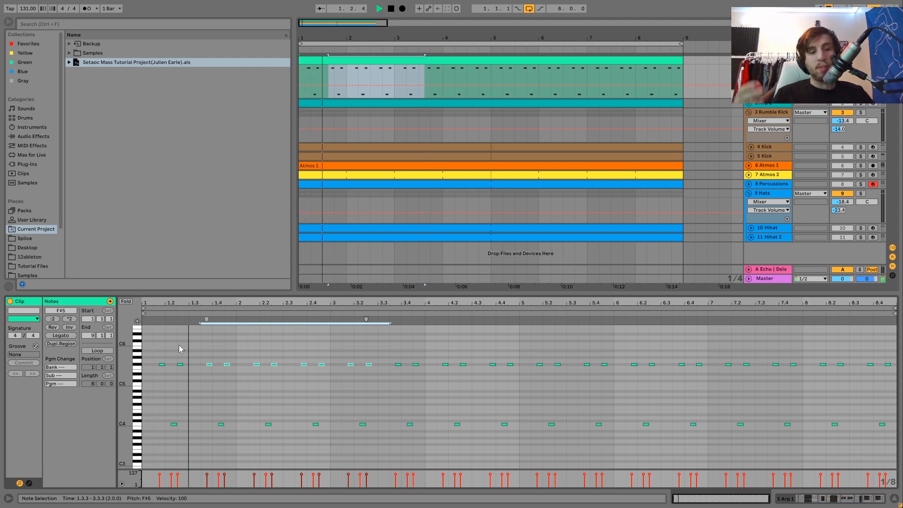
pyautogui.press('space')
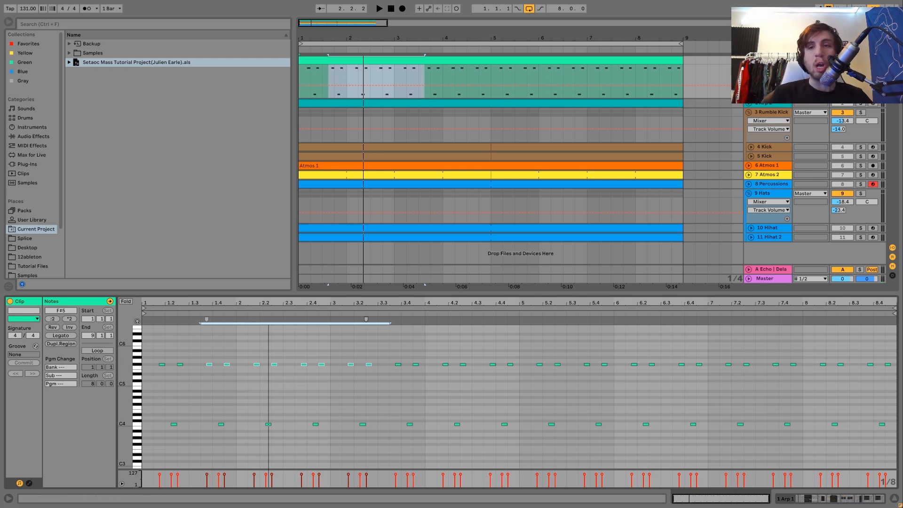
# Step: Show the synth's device chain and the Pitch device's on/off automation over the whole green clip, and play the loop
pyautogui.hotkey('shift', 'Tab')
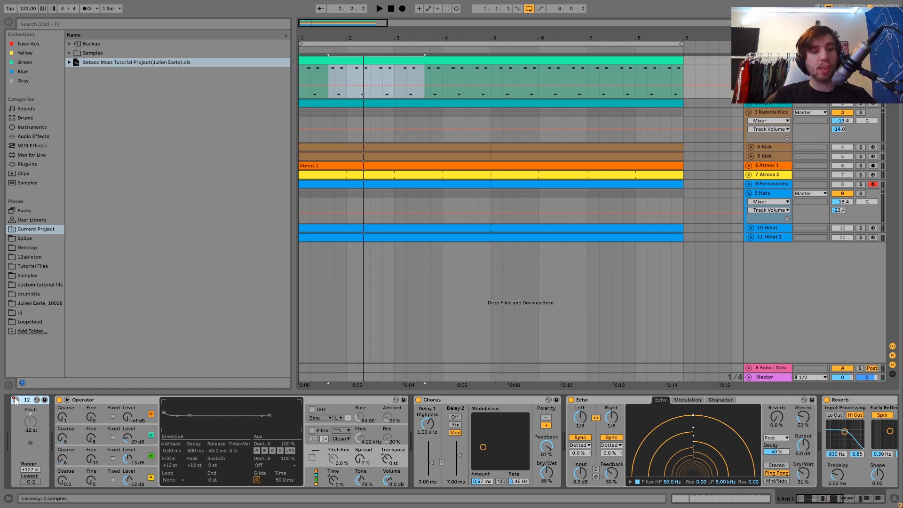
pyautogui.click(306, 61)
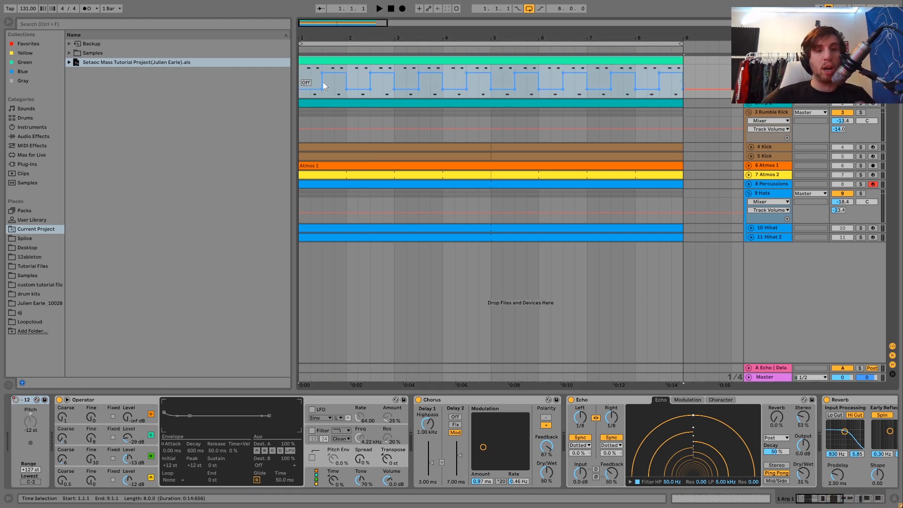
pyautogui.press('space')
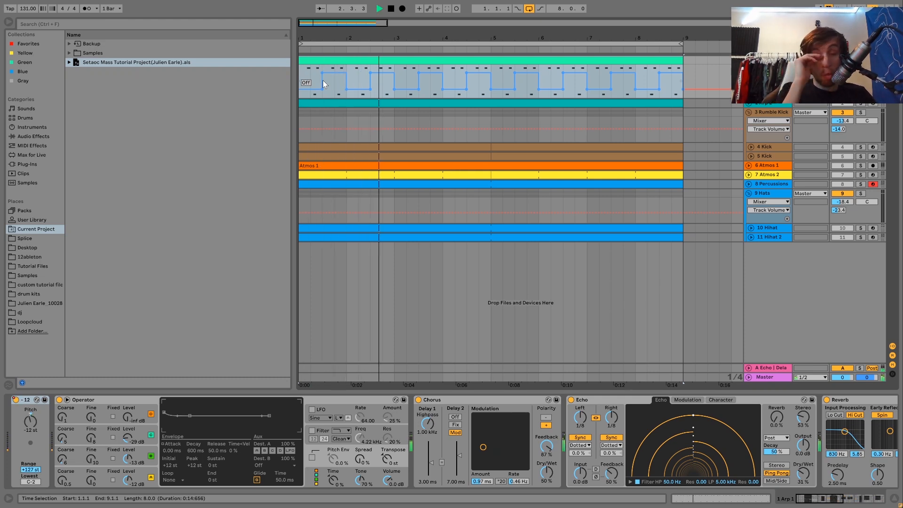
# Step: Select the synth clip's notes in the second half of bar 1, then return to the device chain for playback
pyautogui.doubleClick(356, 59)
pyautogui.moveTo(199, 354); pyautogui.dragTo(241, 467)
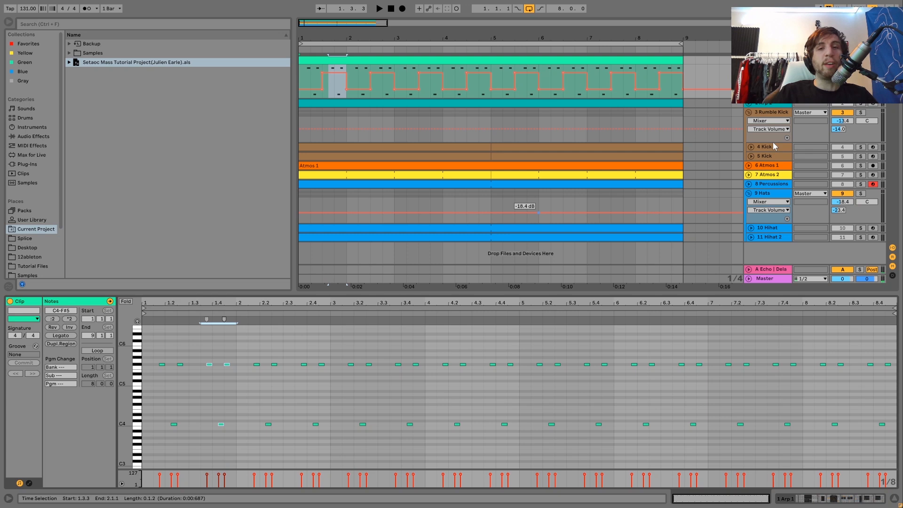
pyautogui.hotkey('shift', 'Tab')
pyautogui.press('space')
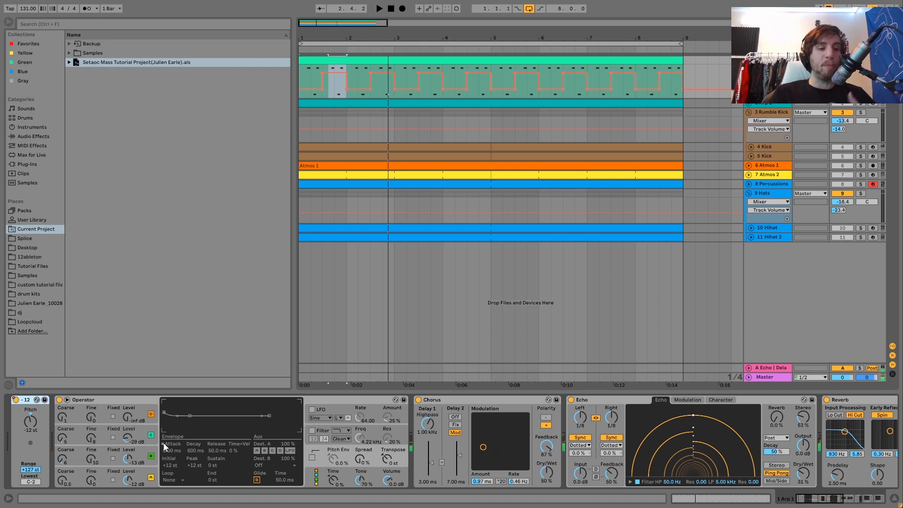
# Step: Examine the settings of Operator's oscillators A, B and C in turn
pyautogui.click(148, 472)
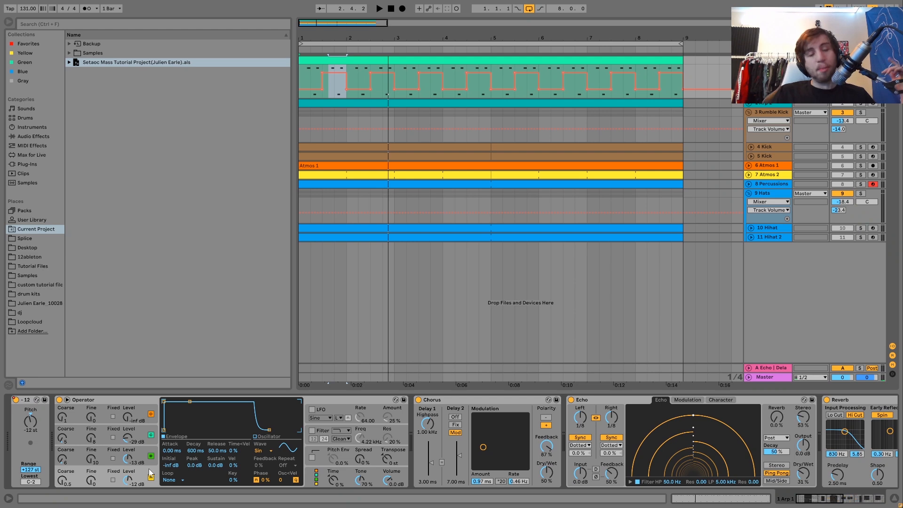
pyautogui.click(141, 454)
pyautogui.click(139, 431)
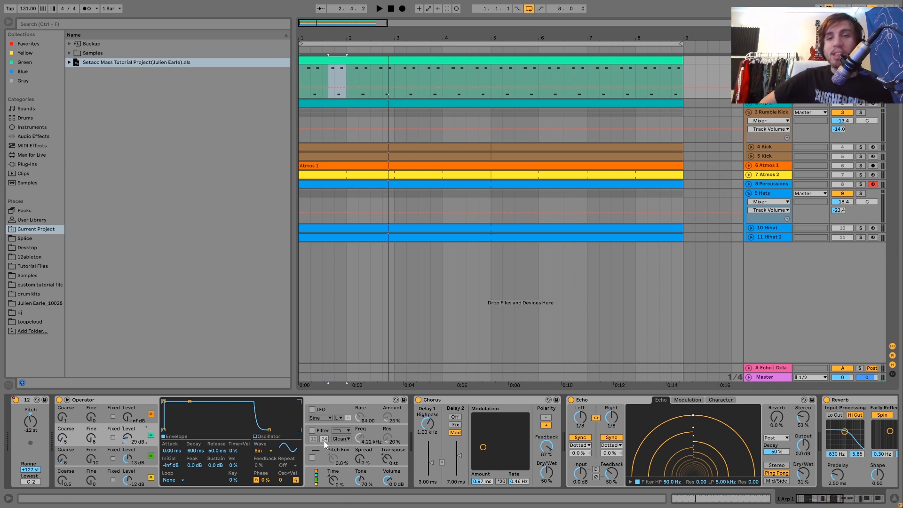
# Step: Play the loop while checking the Coarse tuning of Operator's oscillators B and C, then stop playback
pyautogui.press('space')
pyautogui.moveTo(62, 459); pyautogui.dragTo(62, 447)
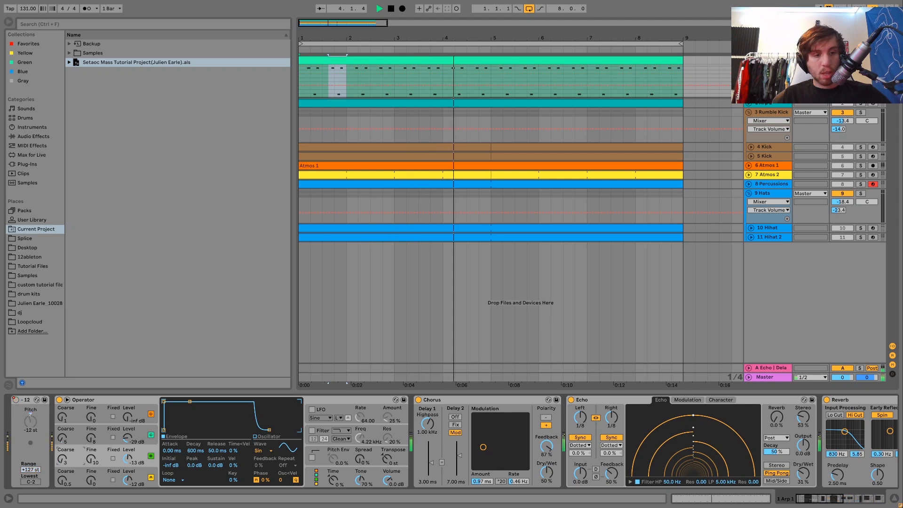
pyautogui.click(62, 439)
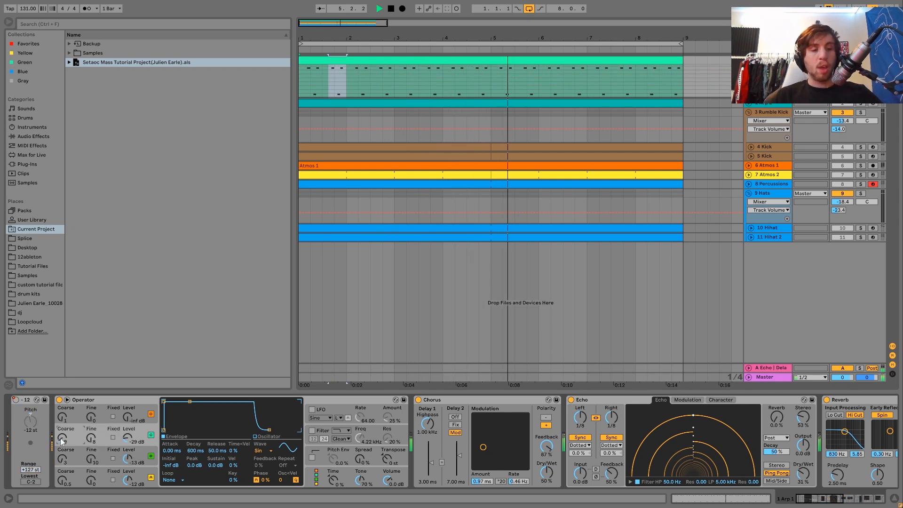
pyautogui.press('space')
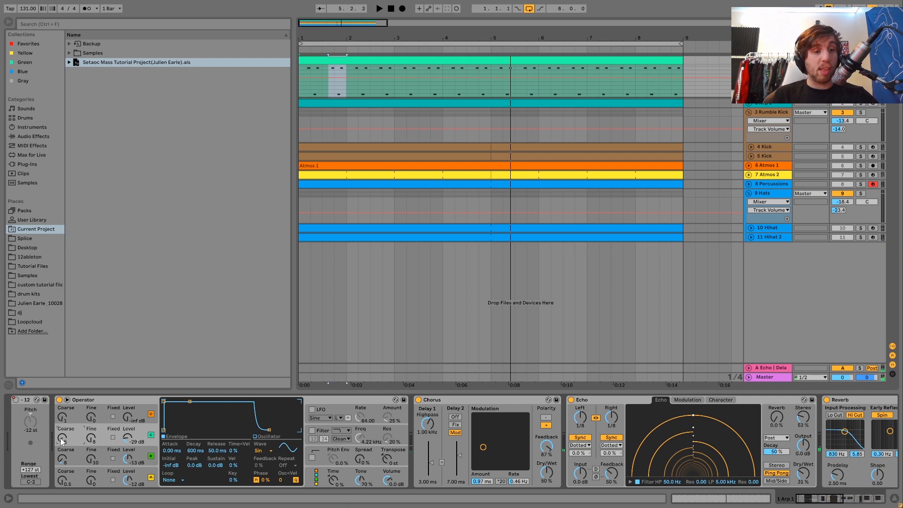
# Step: Audition the synth with and without the Chorus by bypassing the effect and turning it back on
pyautogui.press('space')
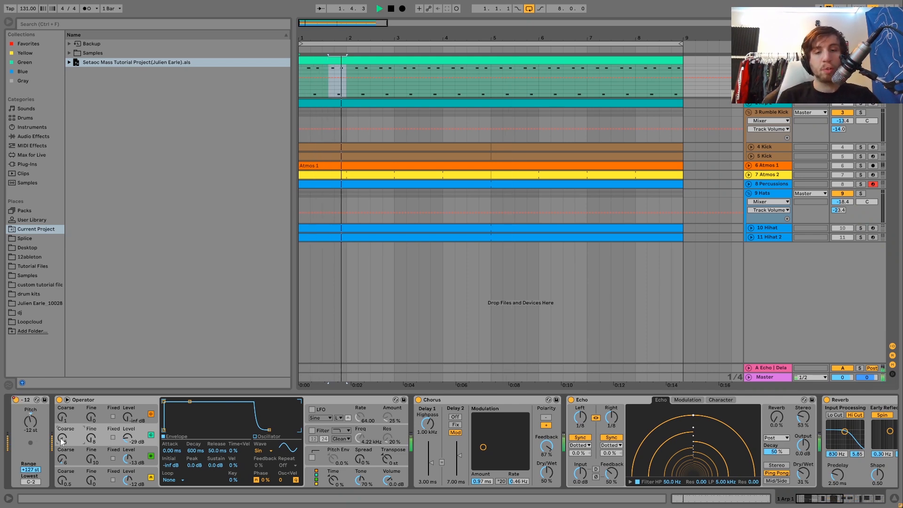
pyautogui.scroll(-5, 236, 427)
pyautogui.press('space')
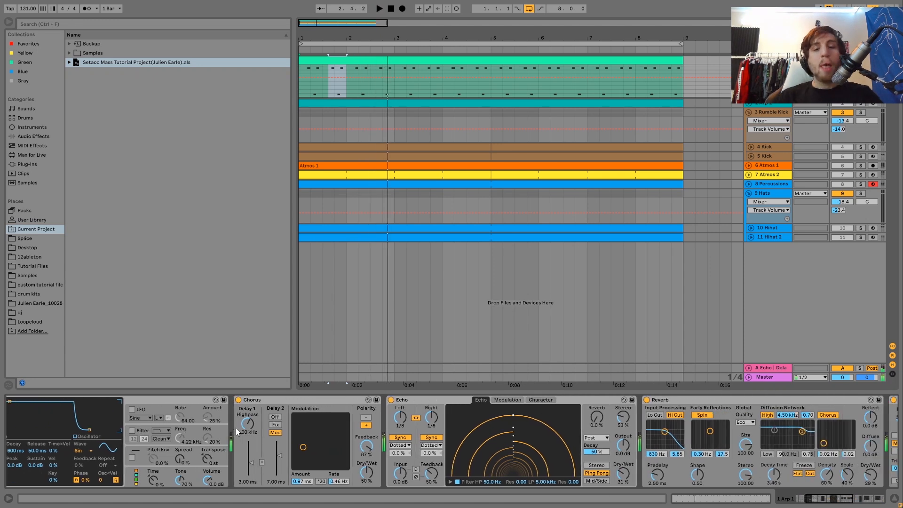
pyautogui.scroll(-1, 236, 427)
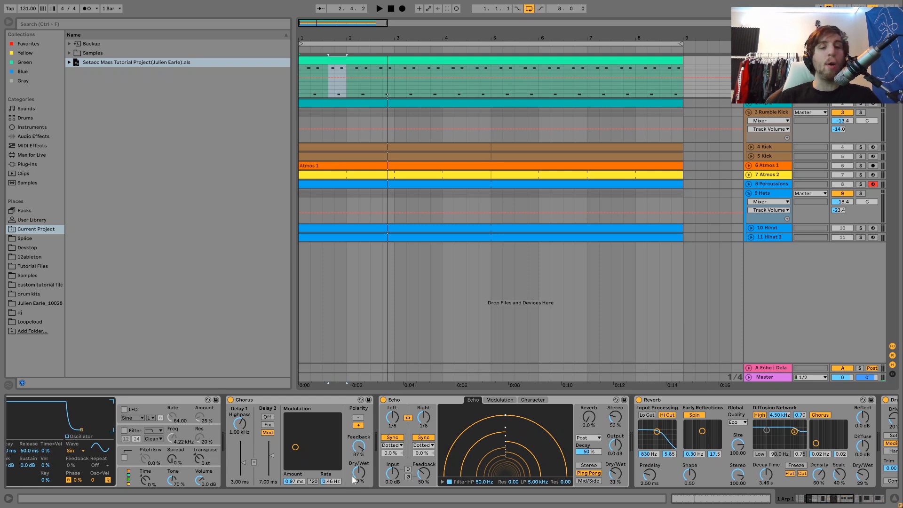
pyautogui.click(231, 400)
pyautogui.press('space')
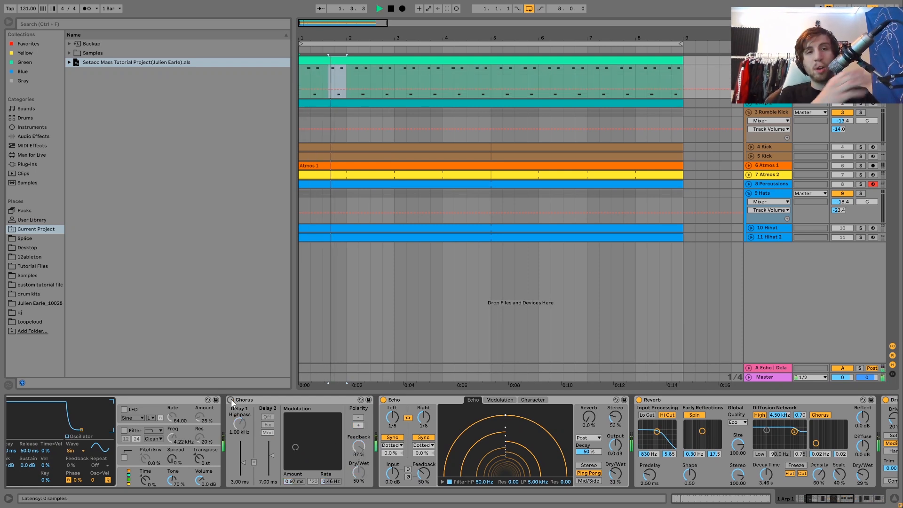
pyautogui.click(231, 400)
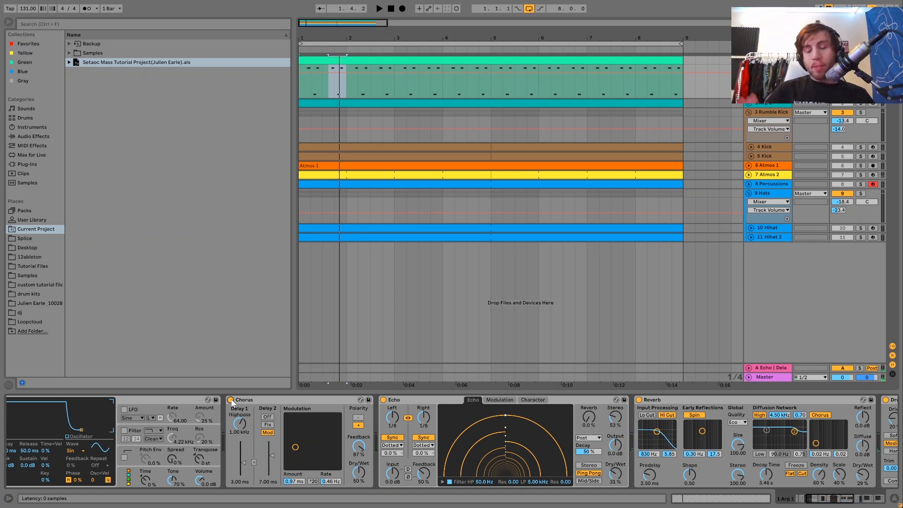
# Step: Listen to the loop while examining the Echo and Reverb settings in the synth's effect chain
pyautogui.hscroll(4, 232, 403)
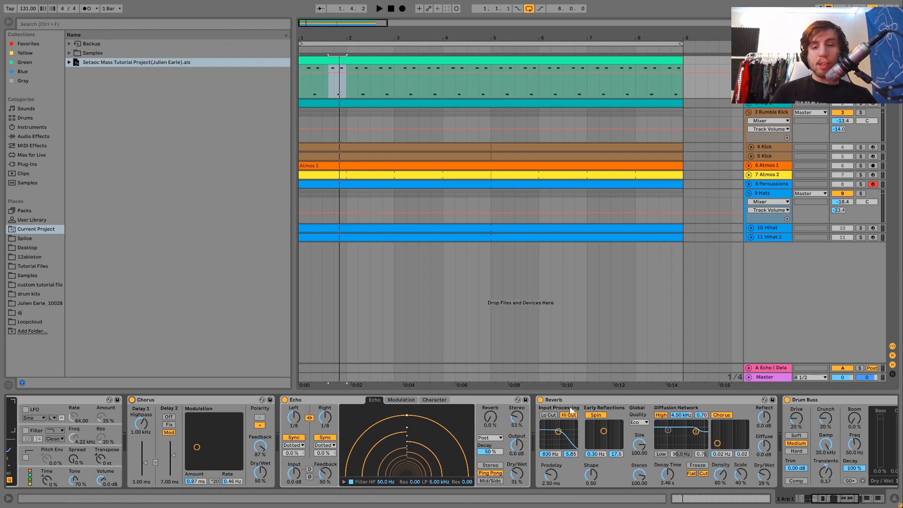
pyautogui.press('space')
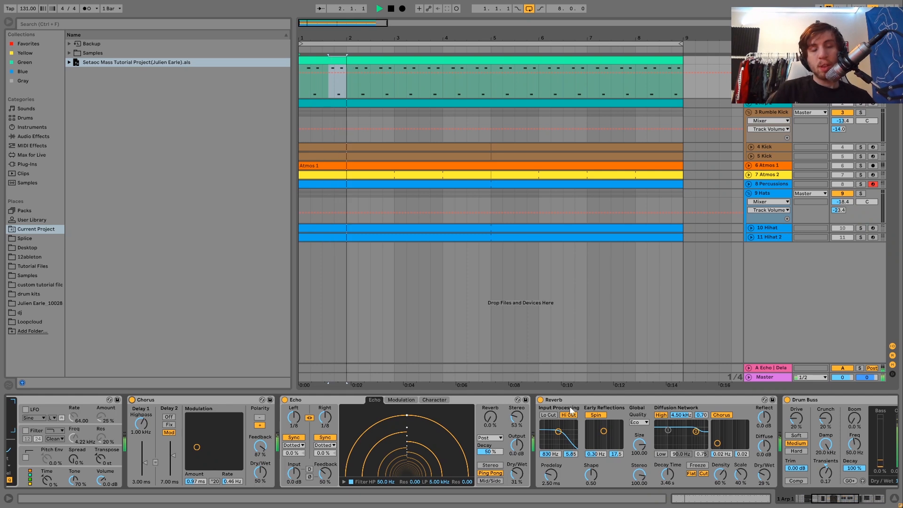
pyautogui.hscroll(4, 569, 407)
pyautogui.hscroll(4, 548, 421)
pyautogui.press('space')
pyautogui.hscroll(7, 547, 421)
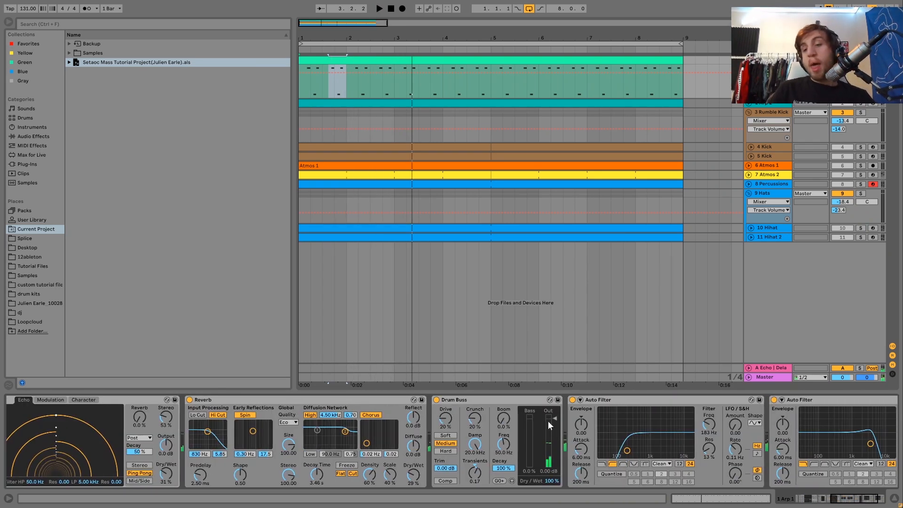
# Step: Select the Drum Buss device and play the loop briefly to hear the processed synth
pyautogui.click(482, 397)
pyautogui.press('space')
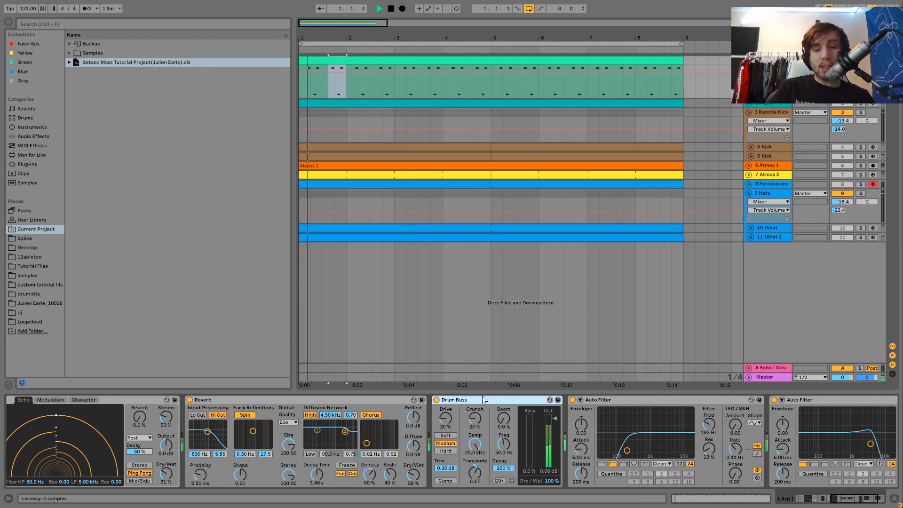
pyautogui.hscroll(4, 482, 396)
pyautogui.press('space')
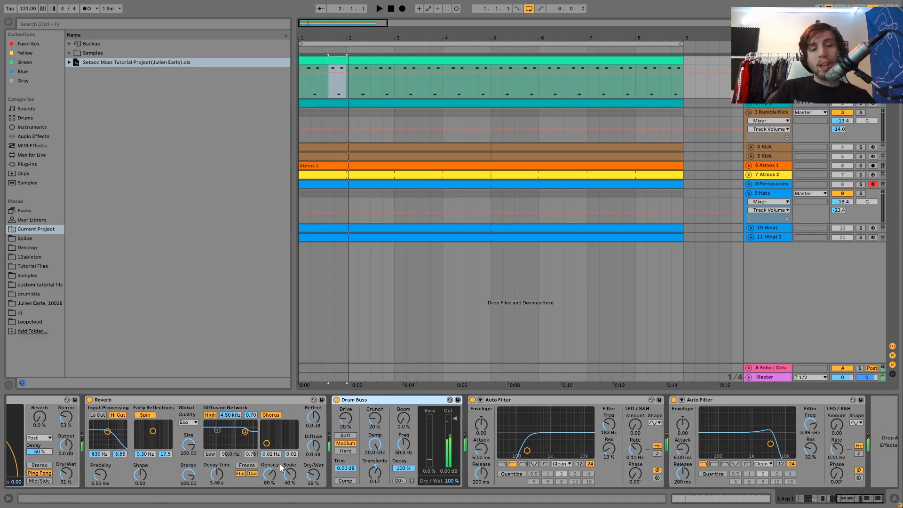
# Step: Toggle solo on track 2 during loop playback, leave it soloed, and stop playback
pyautogui.hscroll(1, 492, 451)
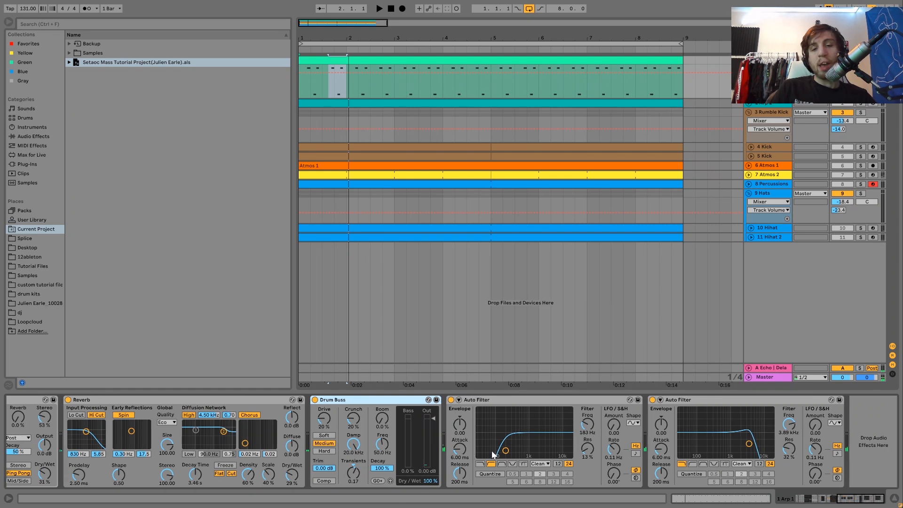
pyautogui.click(864, 103)
pyautogui.press('space')
pyautogui.click(862, 104)
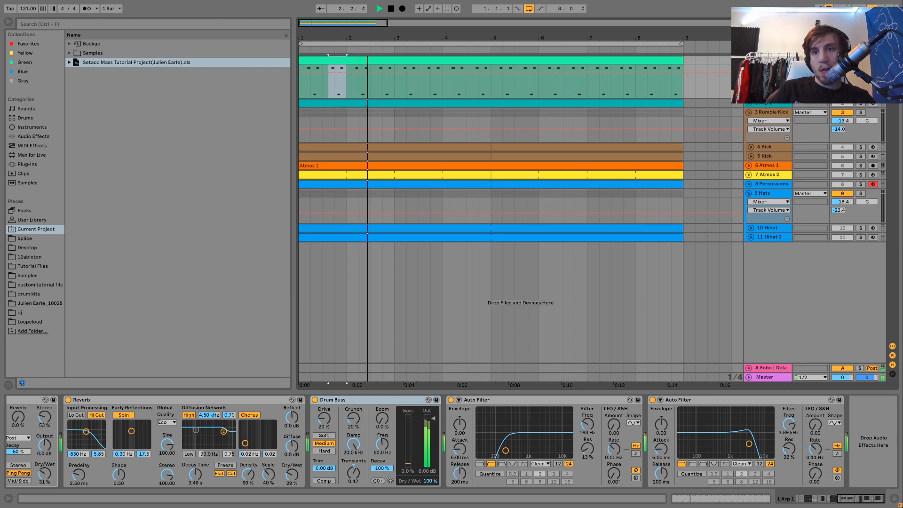
pyautogui.click(861, 104)
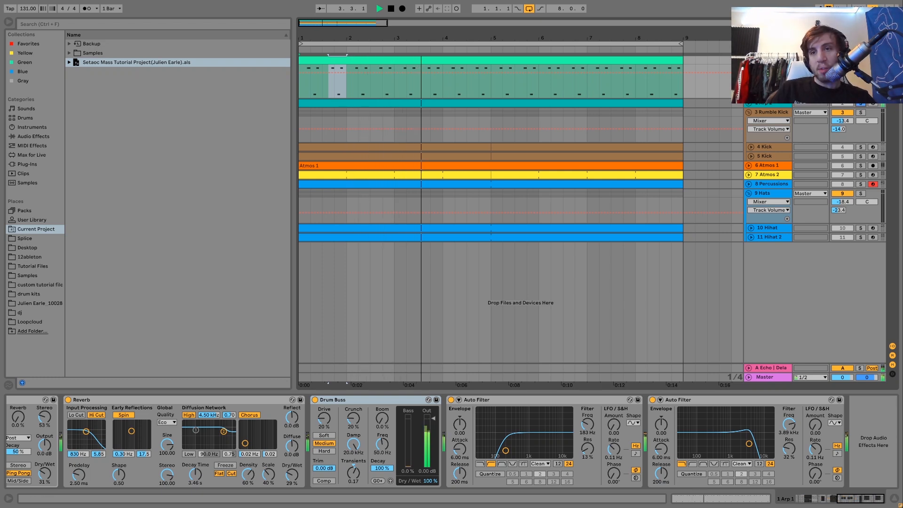
pyautogui.press('space')
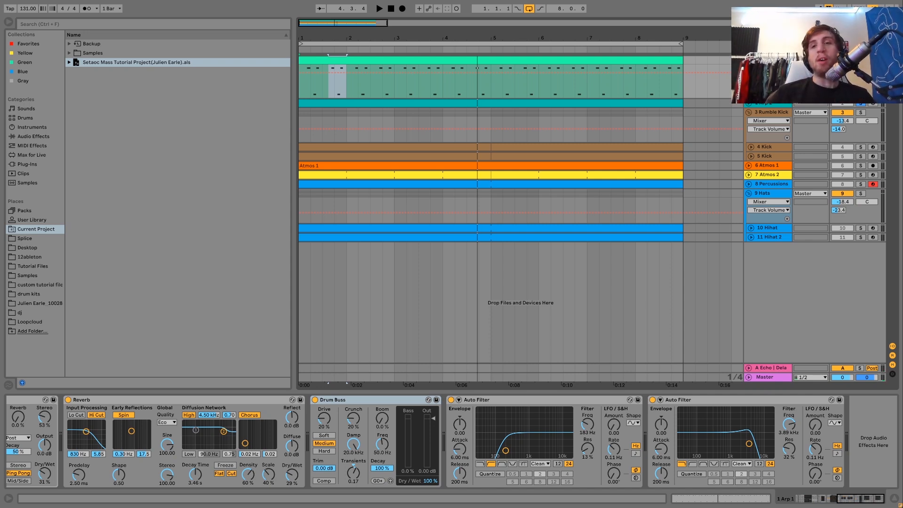
# Step: Replay the loop and bypass the second Auto Filter at the end of the synth's effect chain
pyautogui.press('space')
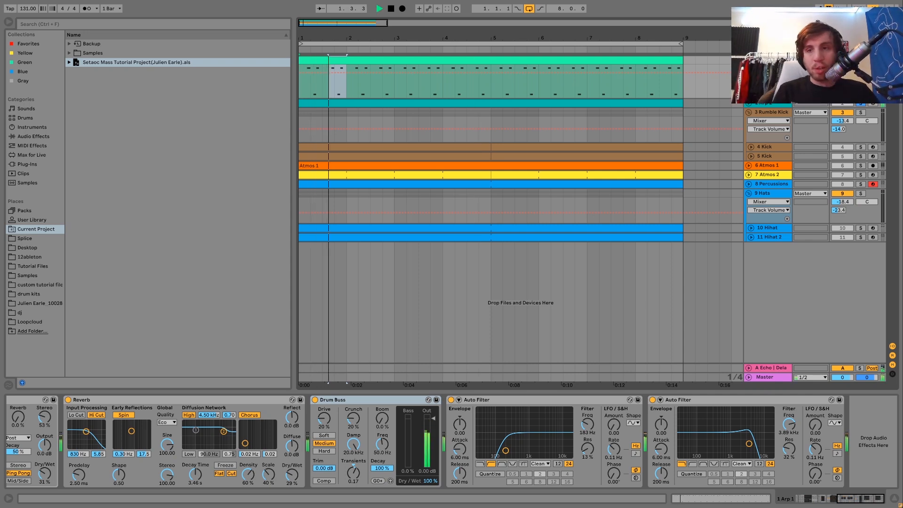
pyautogui.press('space')
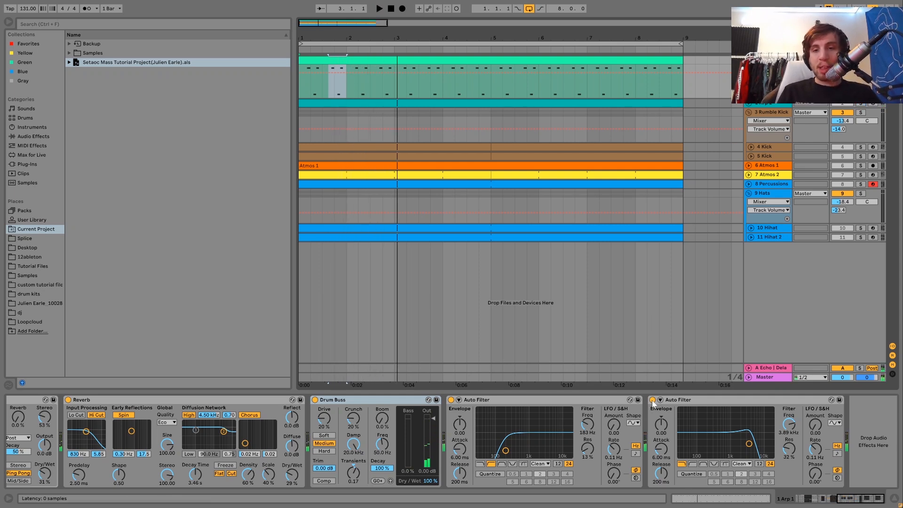
pyautogui.press('space')
pyautogui.click(653, 400)
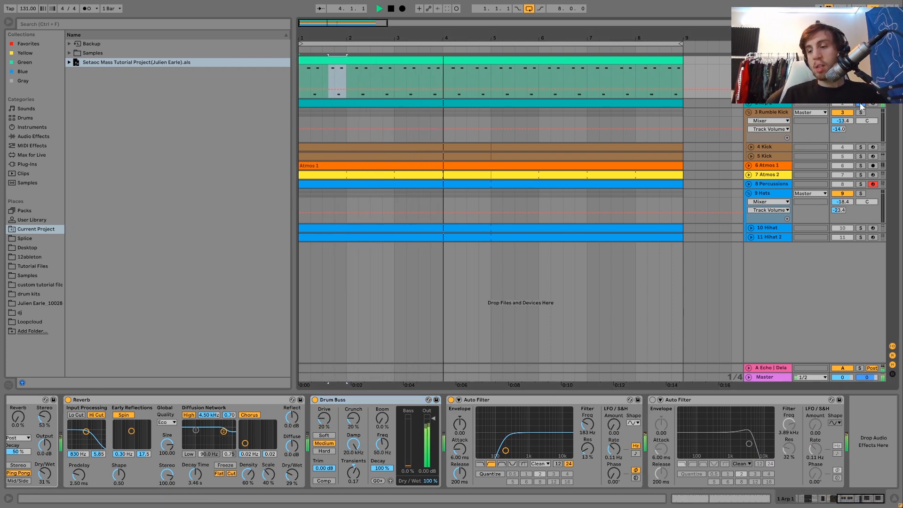
# Step: Re-enable the second Auto Filter at the end of the synth's chain and replay the loop to compare
pyautogui.press('space')
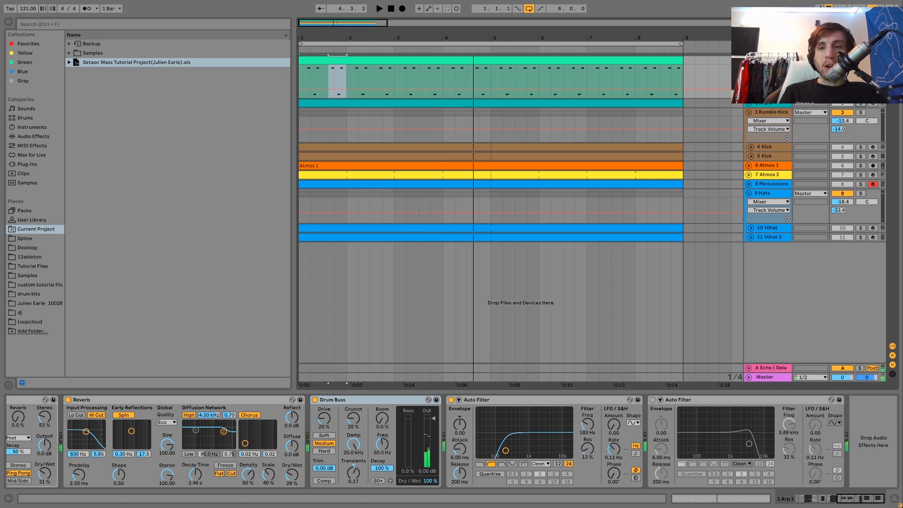
pyautogui.click(652, 399)
pyautogui.press('space')
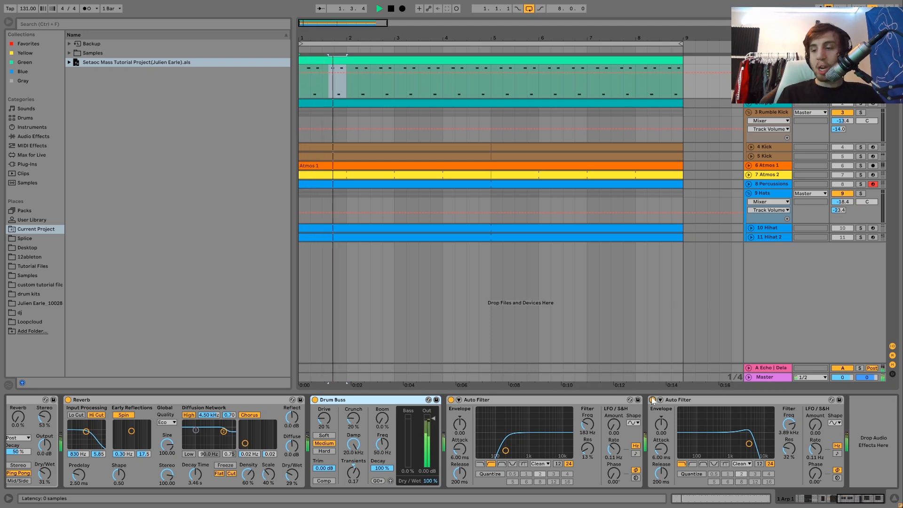
pyautogui.press('space')
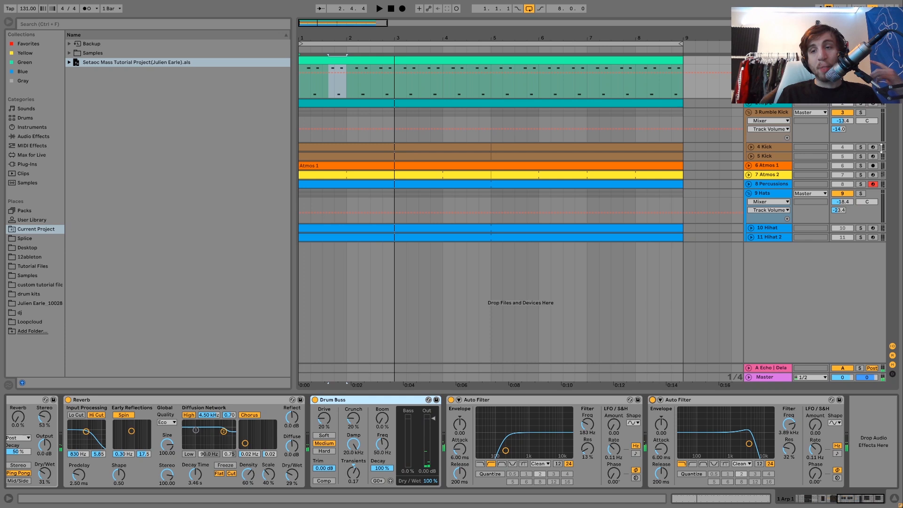
# Step: Unfold track 2 (Arp 2), play the soloed loop briefly and select its MIDI clip
pyautogui.click(748, 105)
pyautogui.press('space')
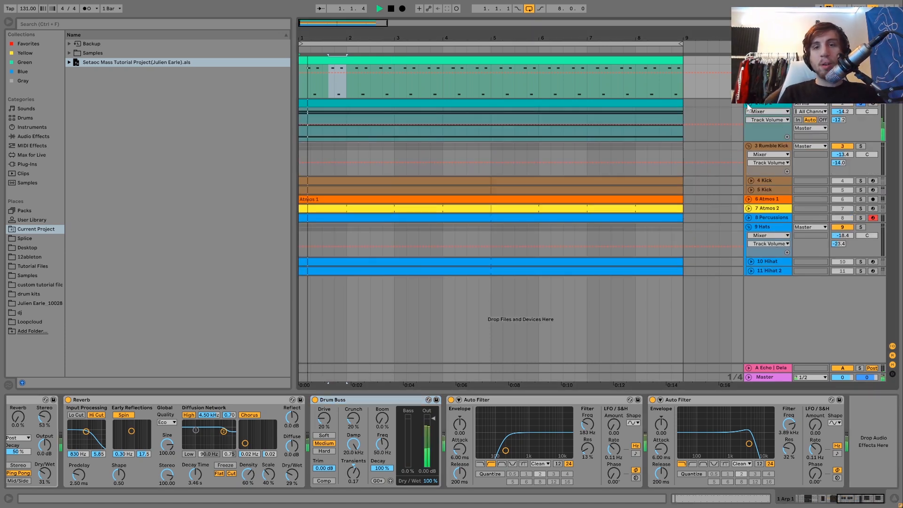
pyautogui.click(658, 102)
pyautogui.press('space')
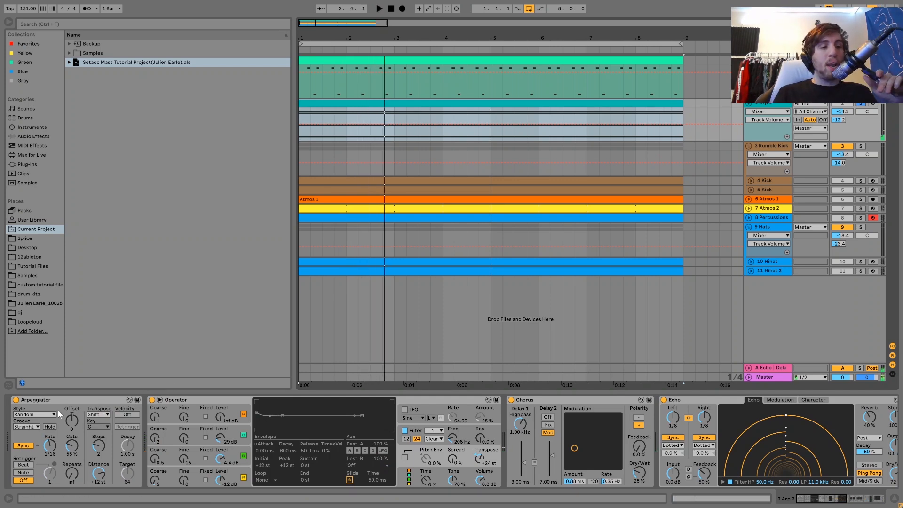
# Step: Open the Arp 2 clip's MIDI notes and play the loop to hear the sustained chord
pyautogui.doubleClick(315, 100)
pyautogui.moveTo(128, 398); pyautogui.dragTo(111, 390)
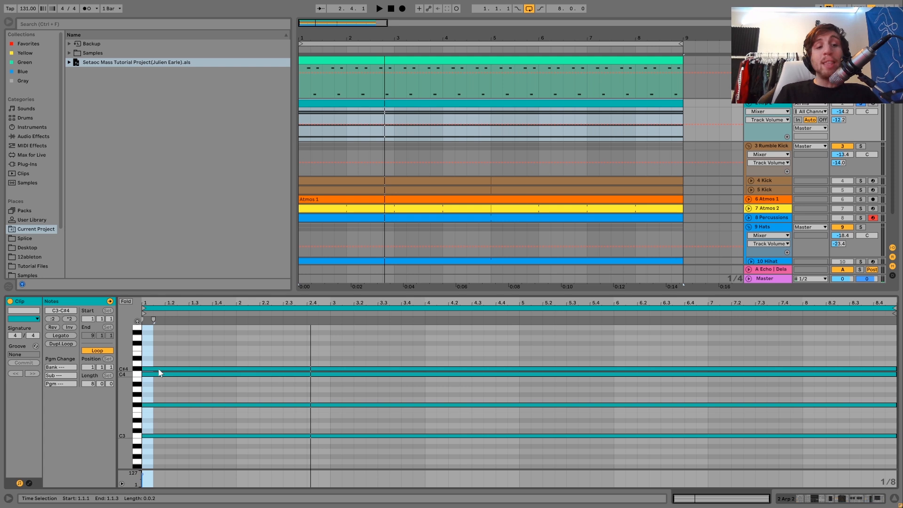
pyautogui.press('space')
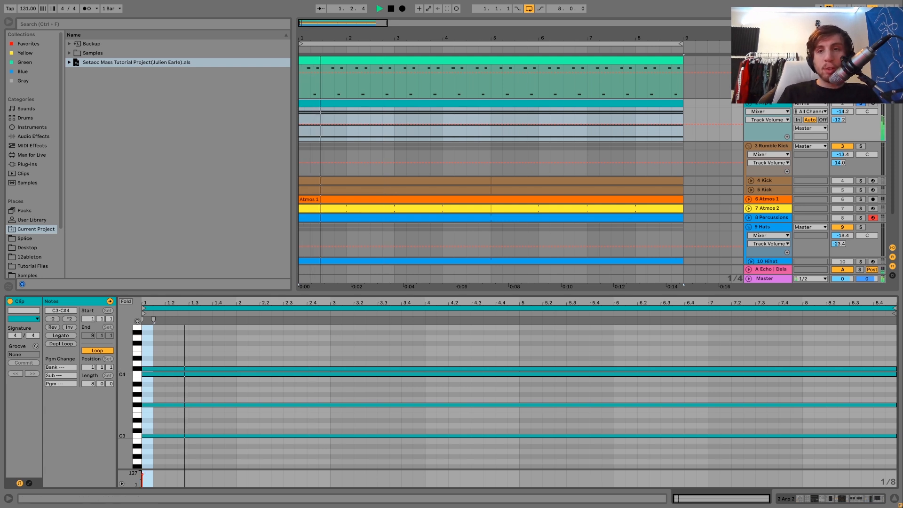
# Step: Show the Arp 2 device chain and listen to the loop while examining the Arpeggiator settings
pyautogui.click(763, 104)
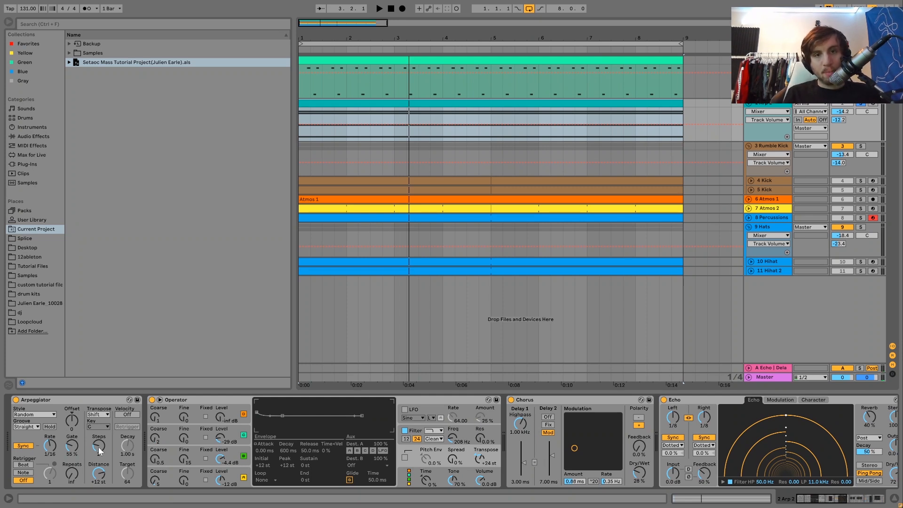
pyautogui.press('space')
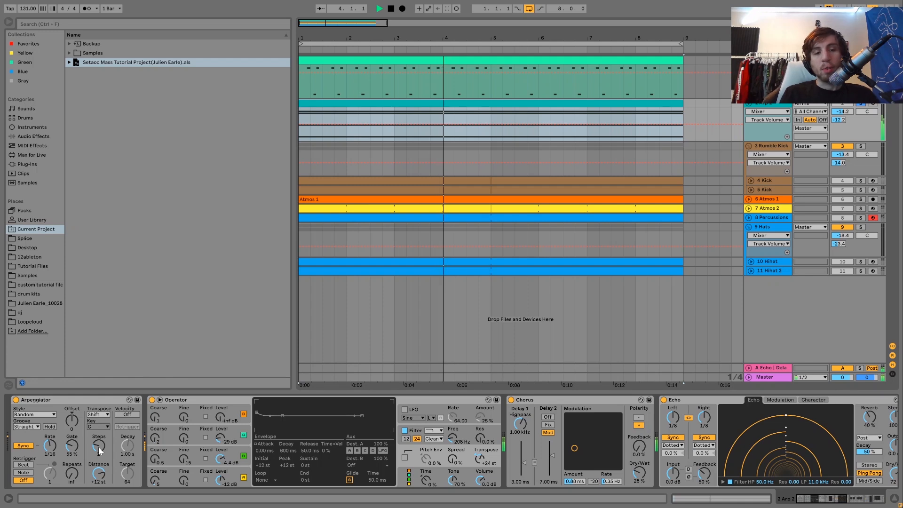
pyautogui.press('space')
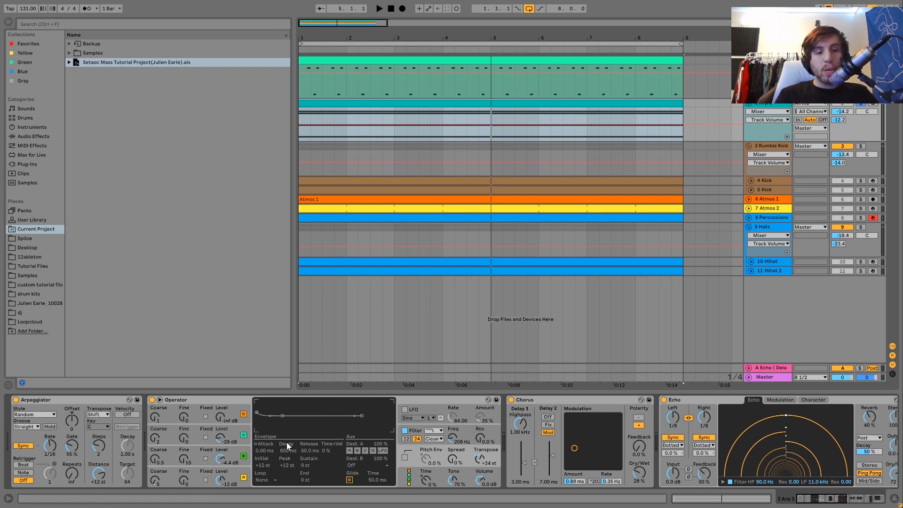
# Step: Examine the envelopes of Operator's oscillators A and B and play the arp briefly
pyautogui.click(241, 476)
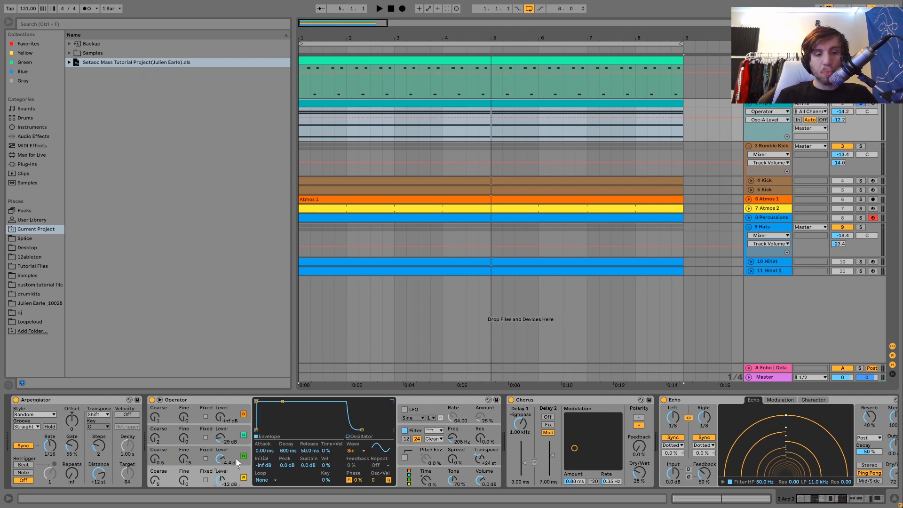
pyautogui.click(235, 456)
pyautogui.click(232, 443)
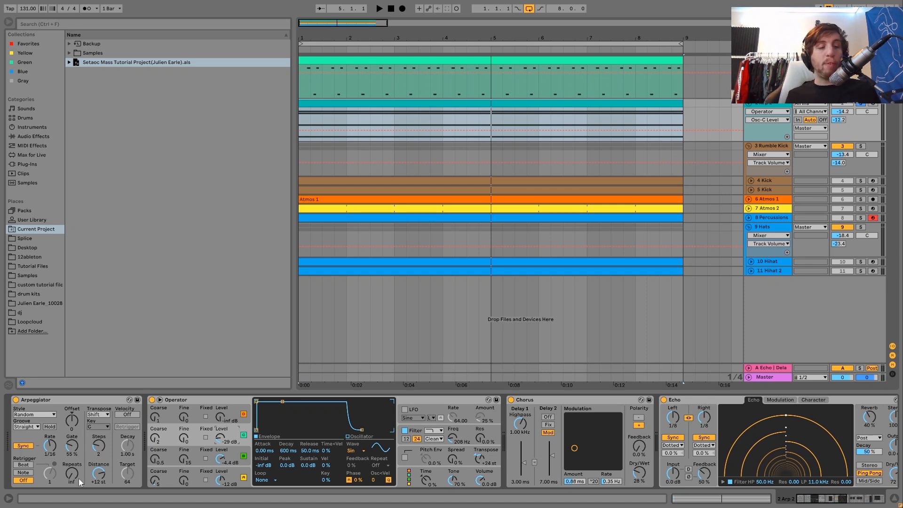
pyautogui.click(204, 454)
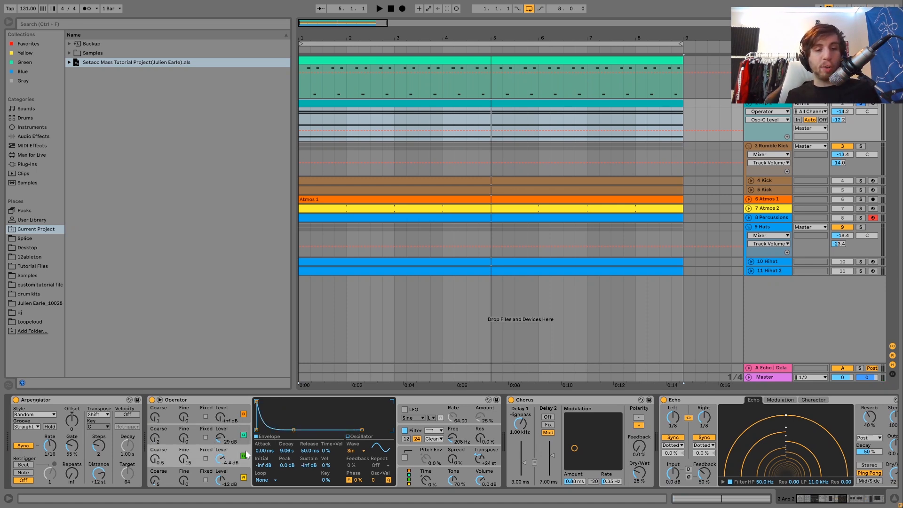
pyautogui.click(239, 475)
pyautogui.press('space')
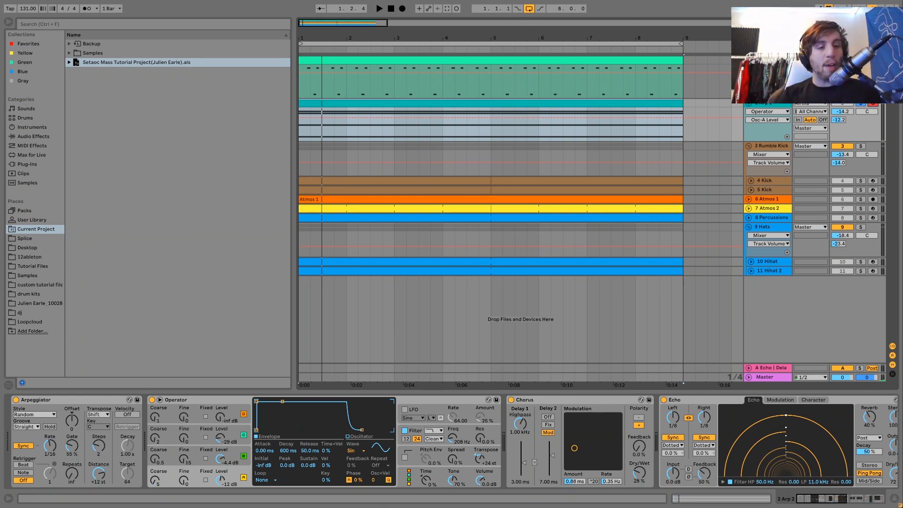
# Step: Inspect oscillator B's coarse tuning and Operator's filter envelope while replaying the arp
pyautogui.click(165, 456)
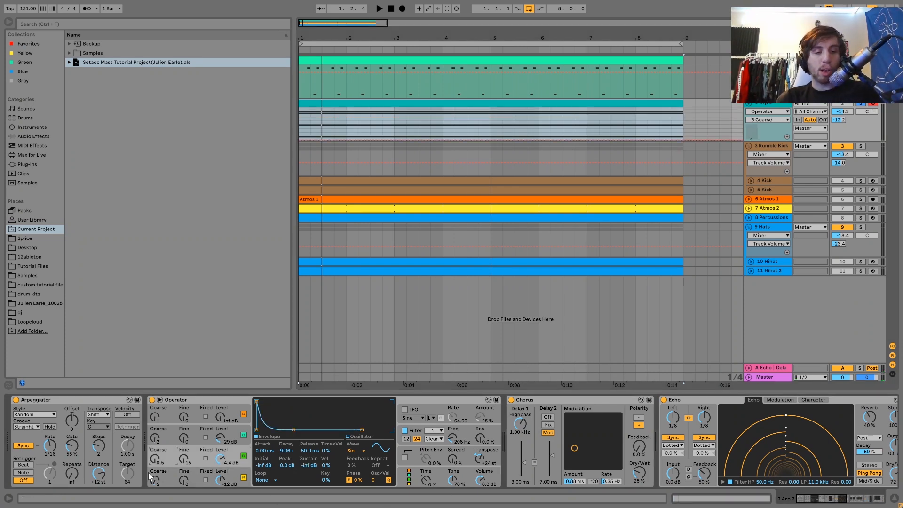
pyautogui.press('space')
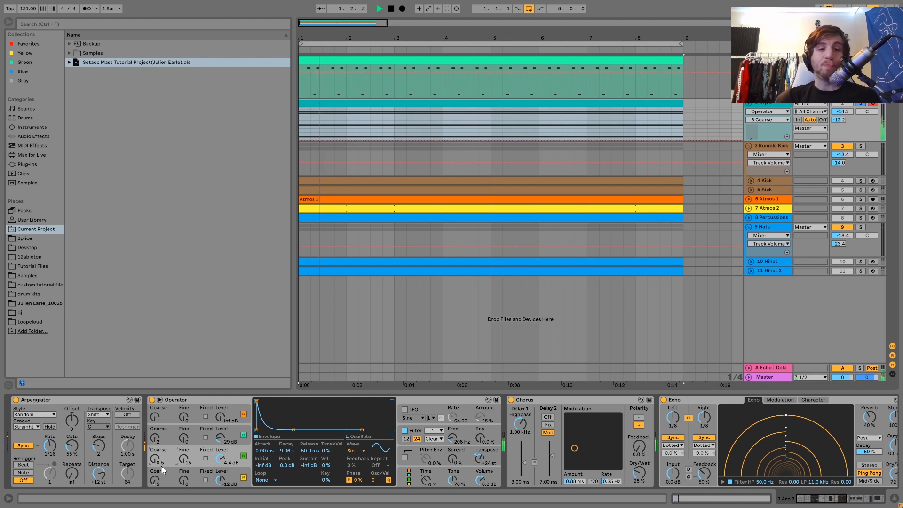
pyautogui.press('space')
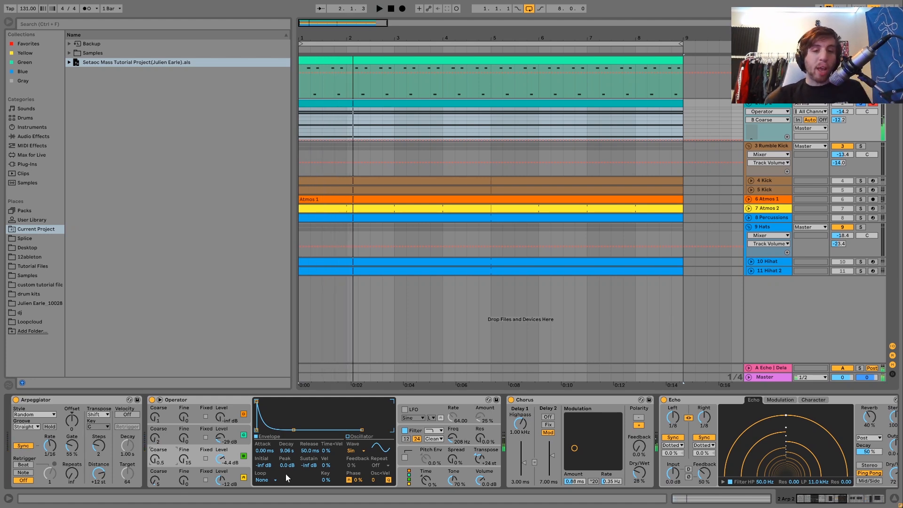
pyautogui.click(416, 436)
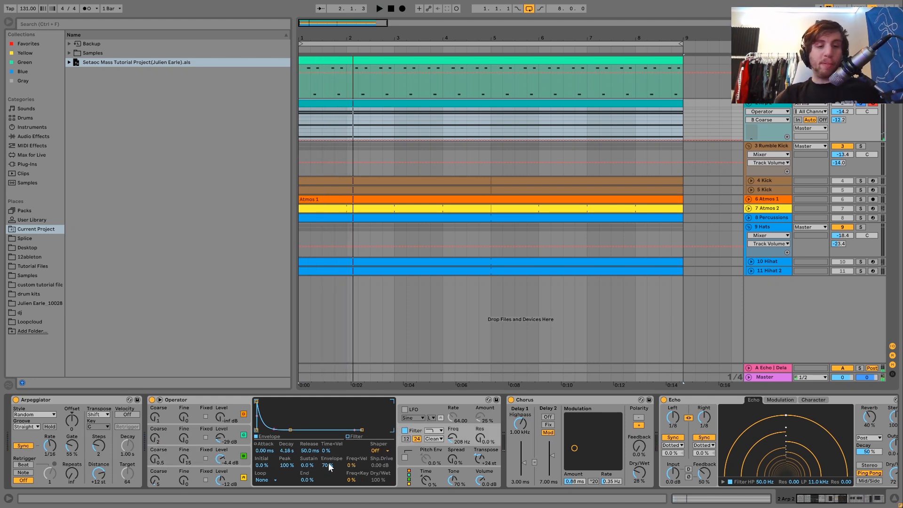
pyautogui.press('space')
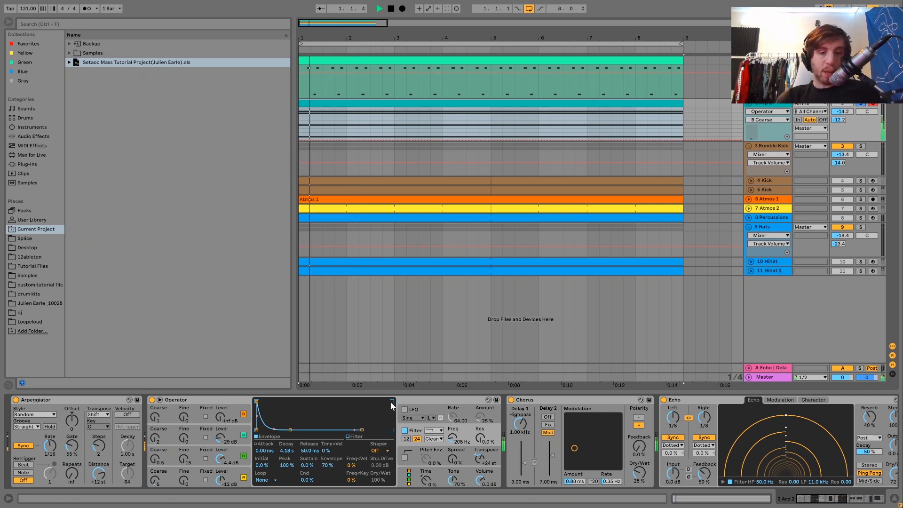
# Step: Delete the bypassed Reverb between Echo and Drum Buss in the Arp 2 effect chain
pyautogui.scroll(-5, 473, 450)
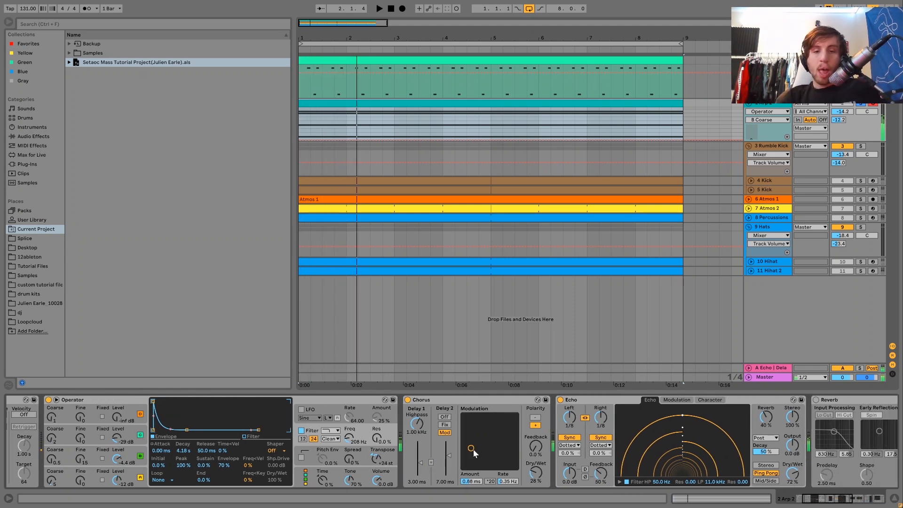
pyautogui.scroll(-5, 474, 450)
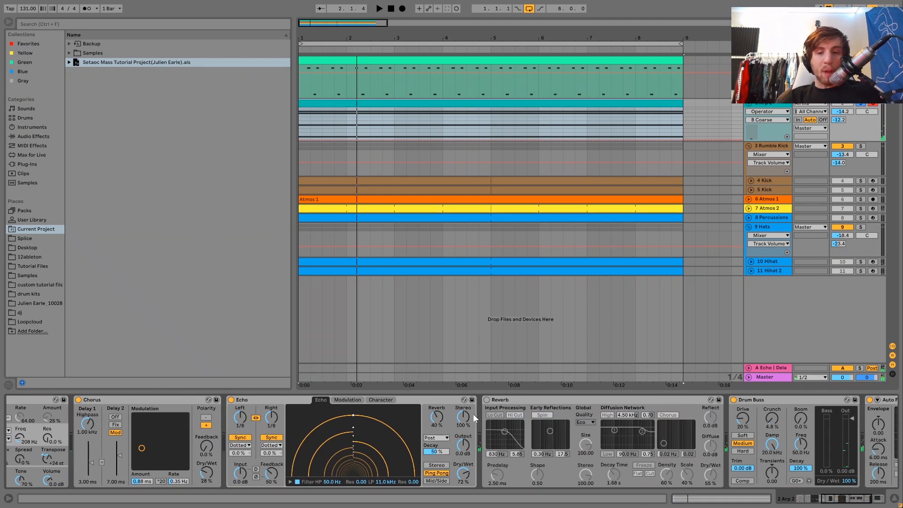
pyautogui.click(503, 400)
pyautogui.press('Delete')
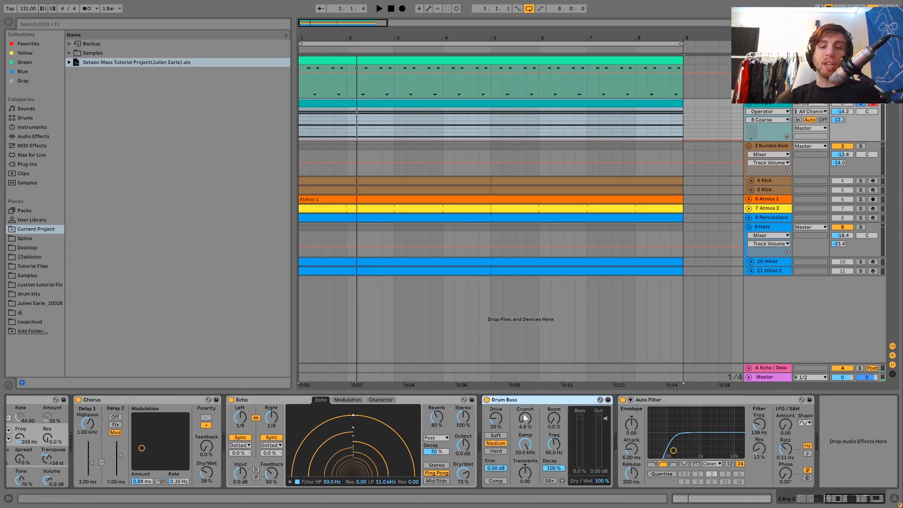
# Step: Play the arp loop several times while examining the Echo and Drum Buss settings
pyautogui.press('space')
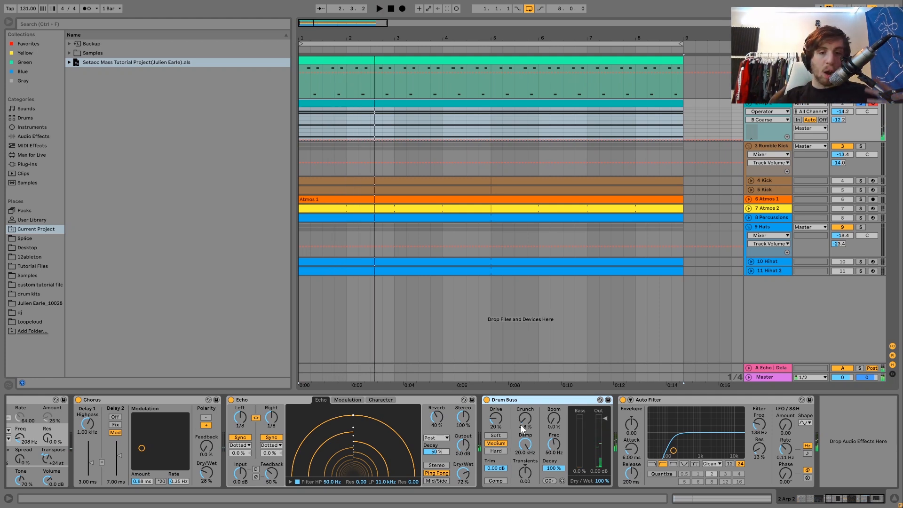
pyautogui.press('space')
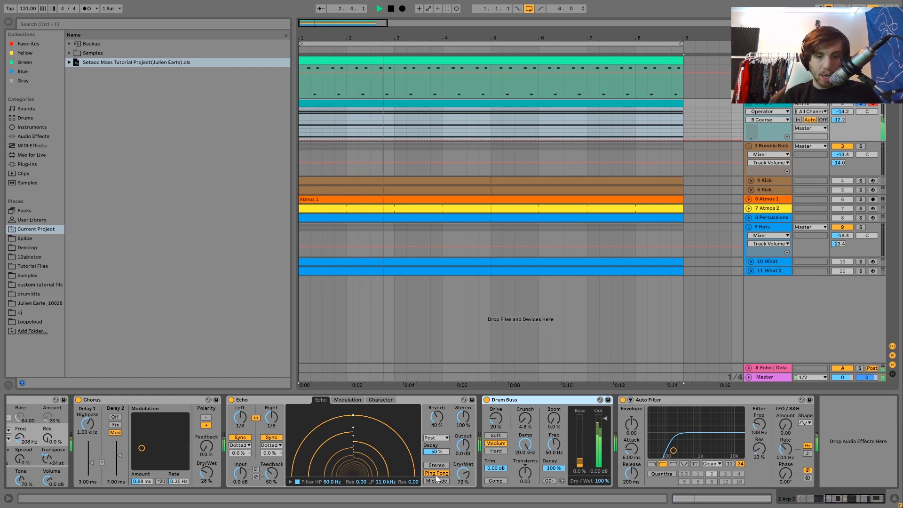
pyautogui.press('space')
pyautogui.press('space')
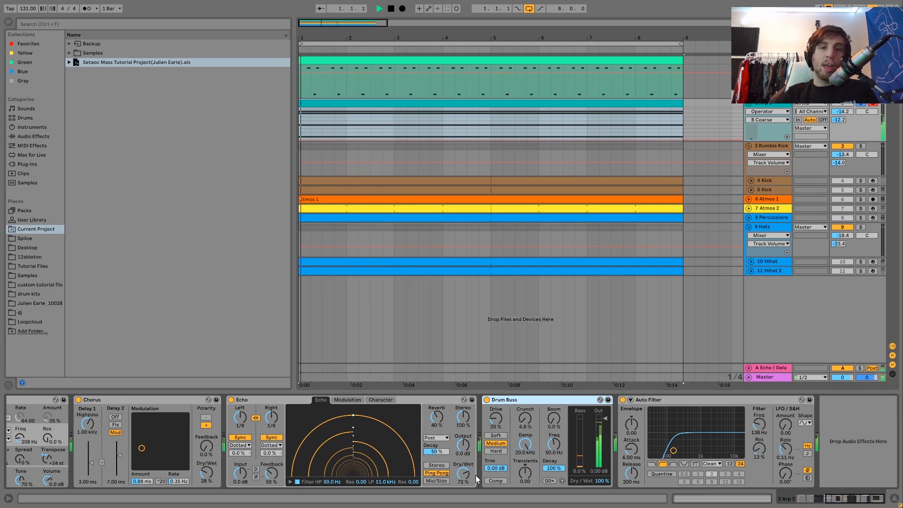
pyautogui.press('space')
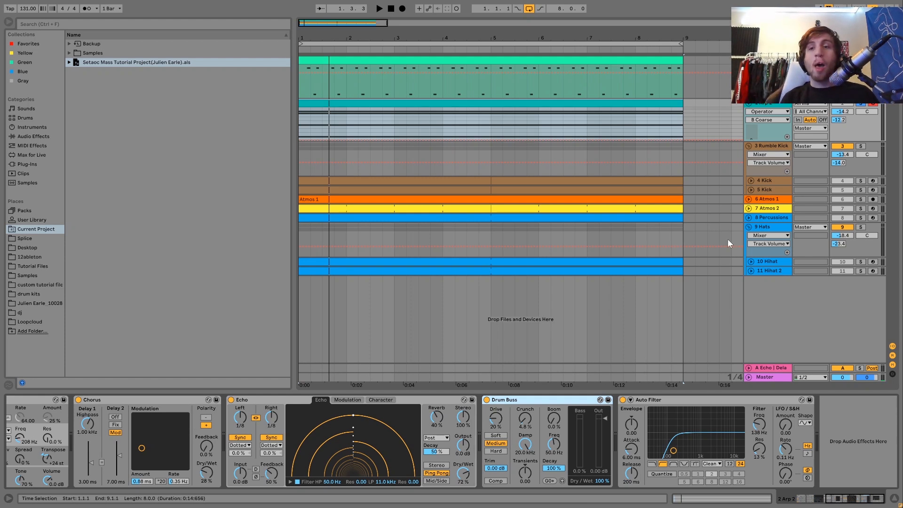
# Step: Solo the Rumble Kick group and play it, then solo and unfold the 4 Kick track
pyautogui.click(861, 147)
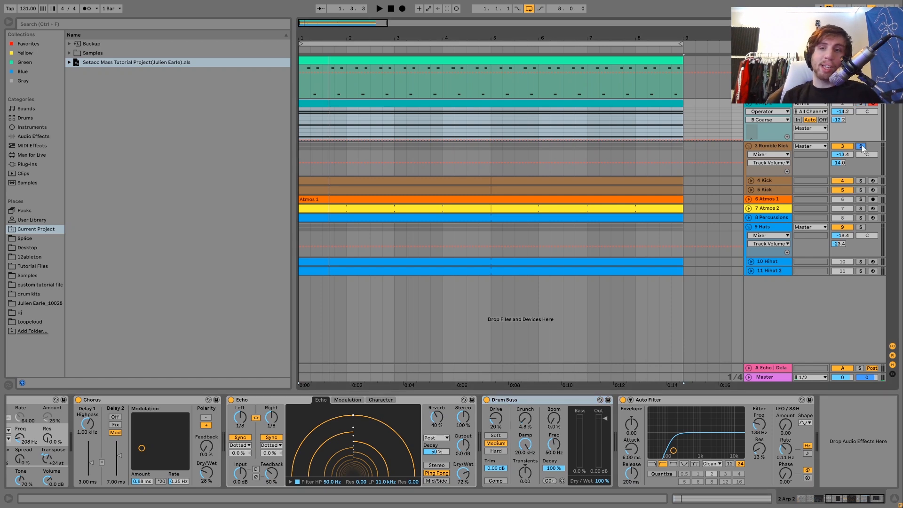
pyautogui.press('space')
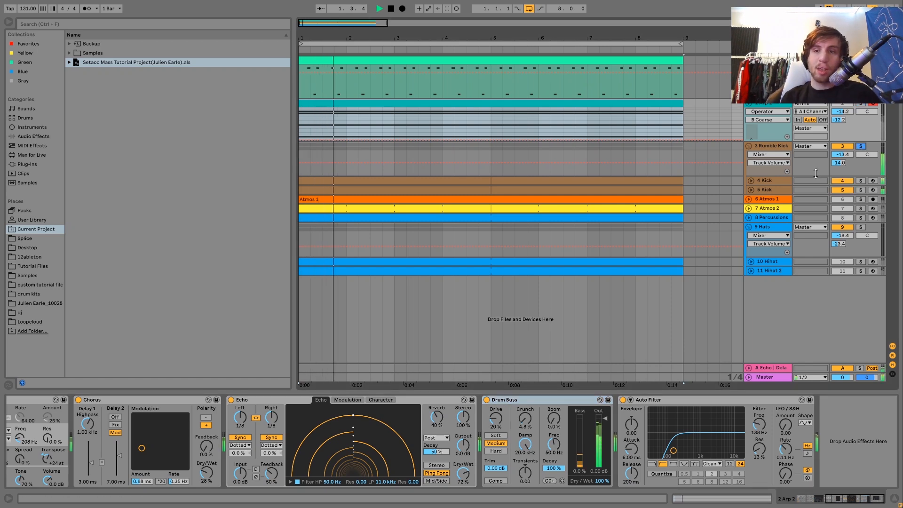
pyautogui.click(777, 184)
pyautogui.press('space')
pyautogui.click(752, 180)
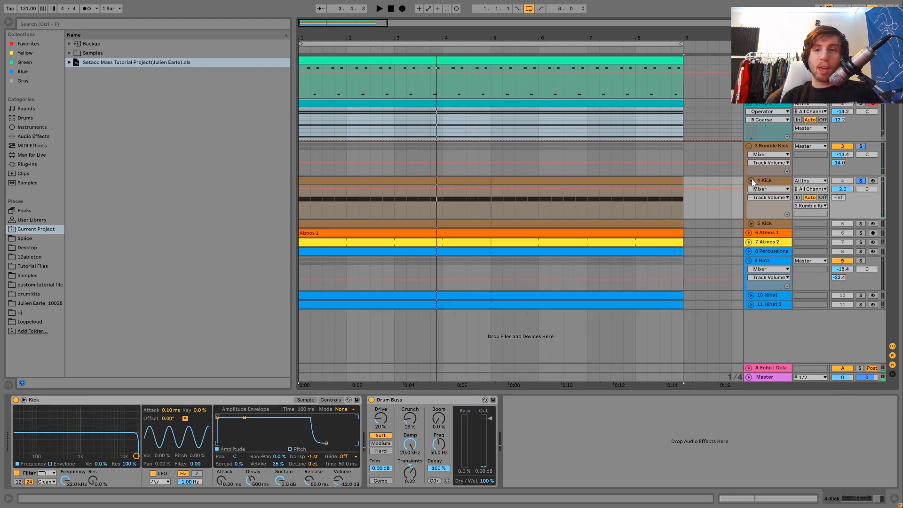
# Step: Play the soloed kick and show its sample waveform in the Kick Simpler
pyautogui.press('space')
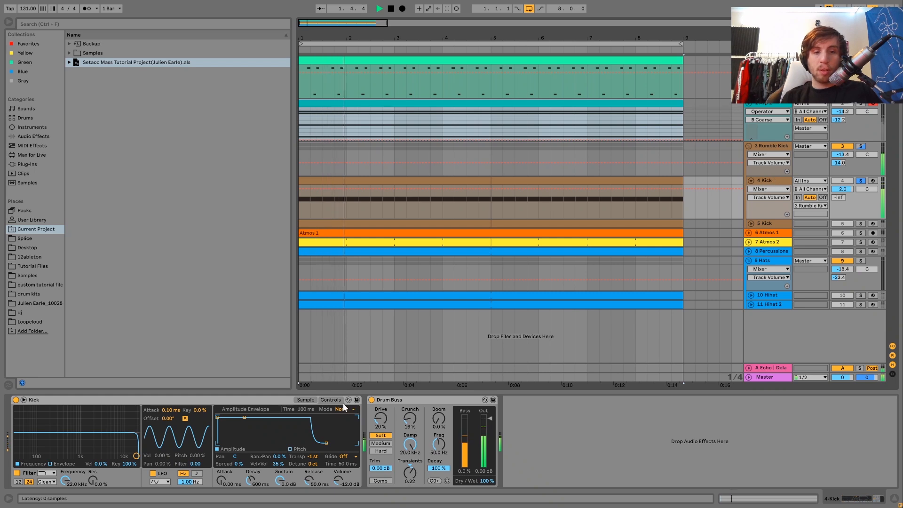
pyautogui.click(305, 400)
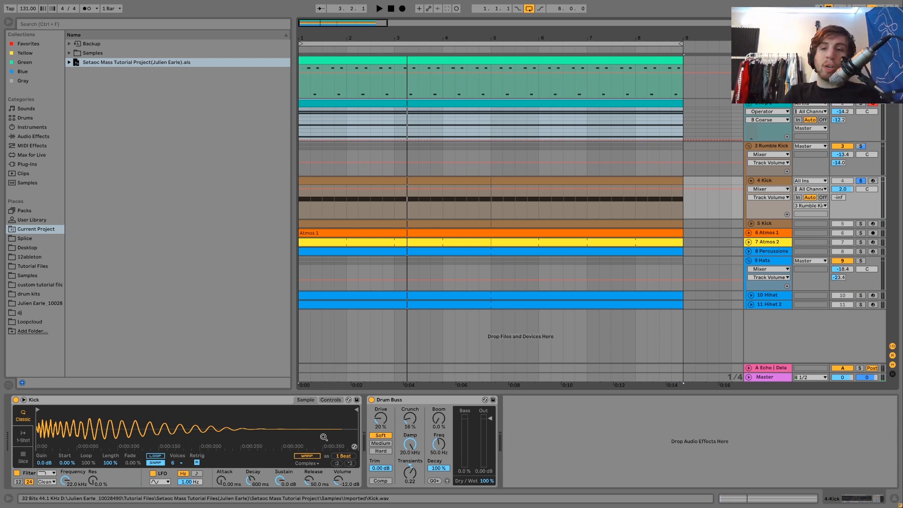
pyautogui.press('space')
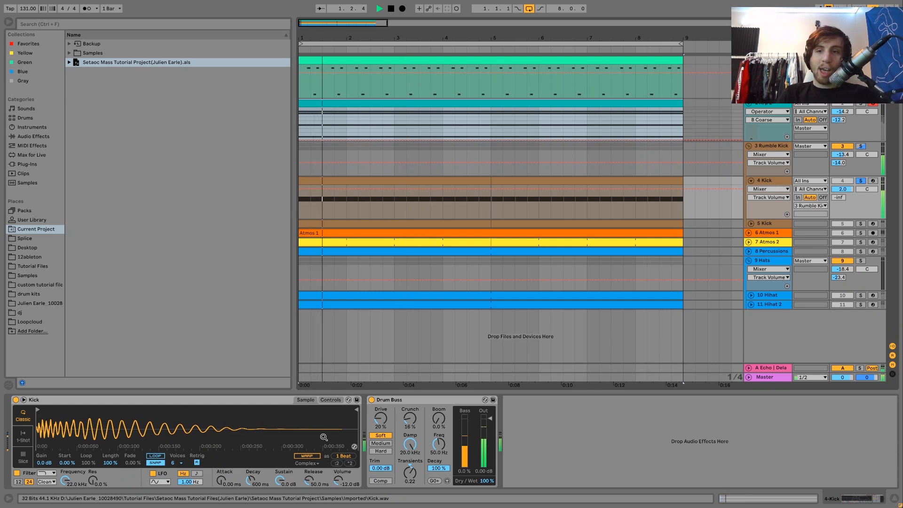
# Step: Deactivate the A Echo return track and replay the soloed kick
pyautogui.press('space')
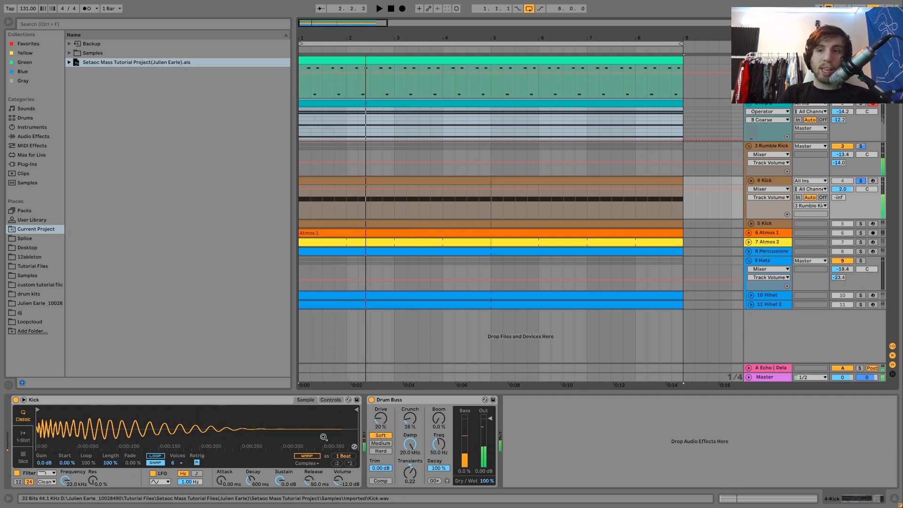
pyautogui.click(851, 367)
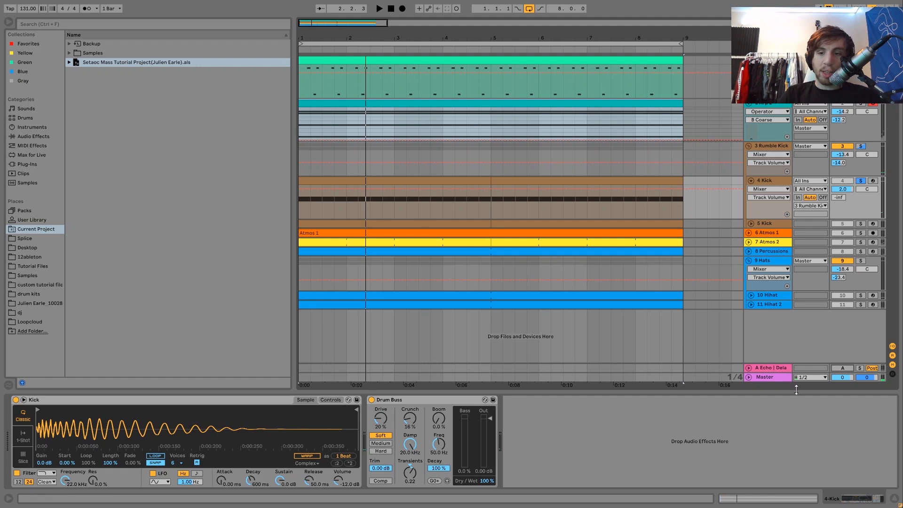
pyautogui.press('space')
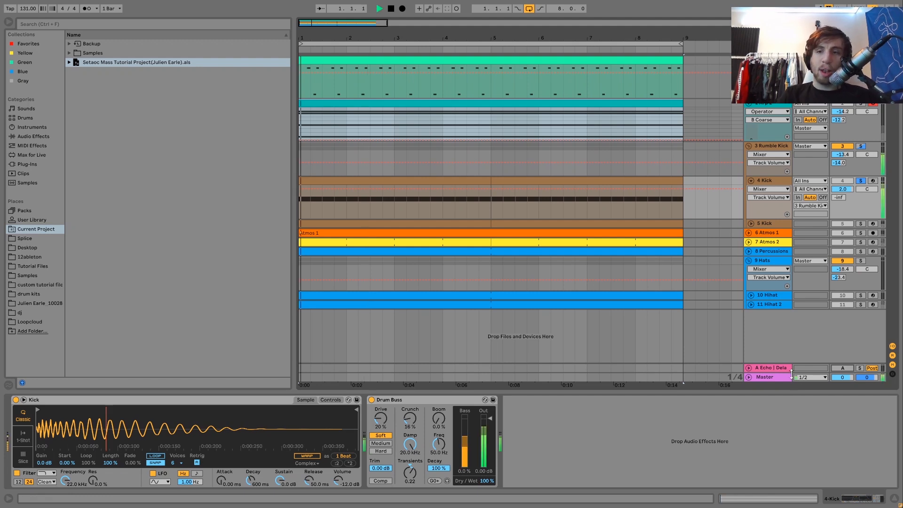
# Step: Solo the 5 Kick track in place of 4 Kick, show its device chain and play it
pyautogui.click(762, 183)
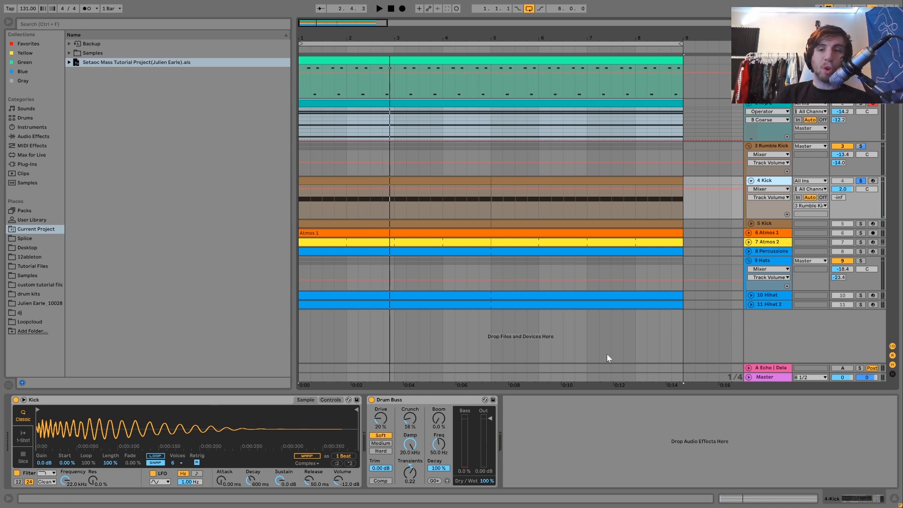
pyautogui.click(860, 223)
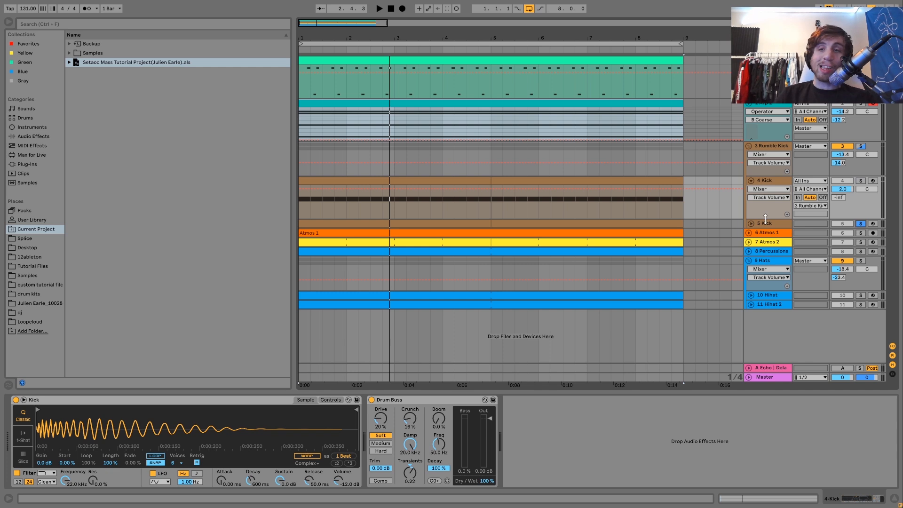
pyautogui.click(767, 223)
pyautogui.press('space')
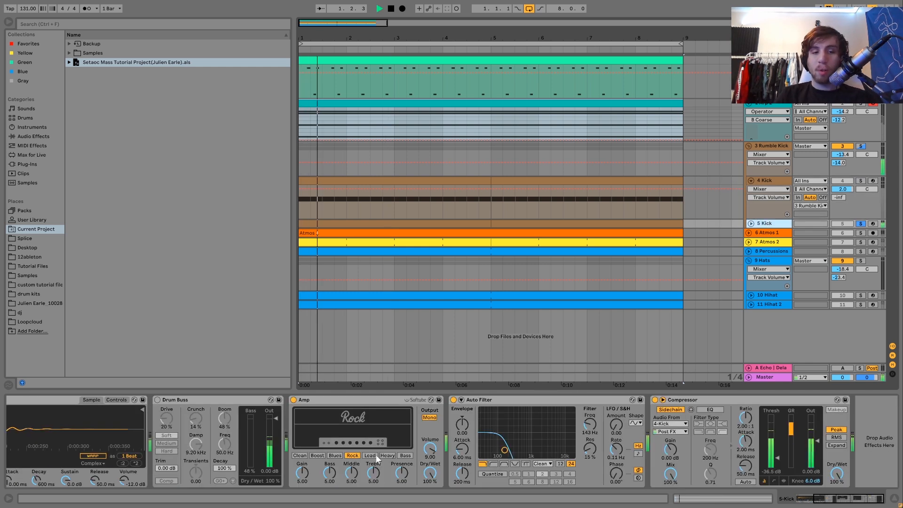
# Step: Delete the inactive Drum Buss from the 5 Kick device chain
pyautogui.click(192, 401)
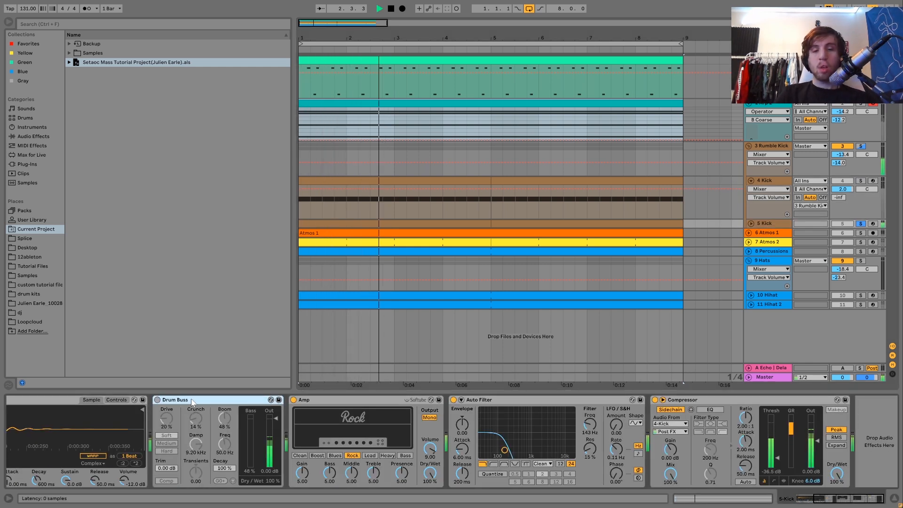
pyautogui.press('Delete')
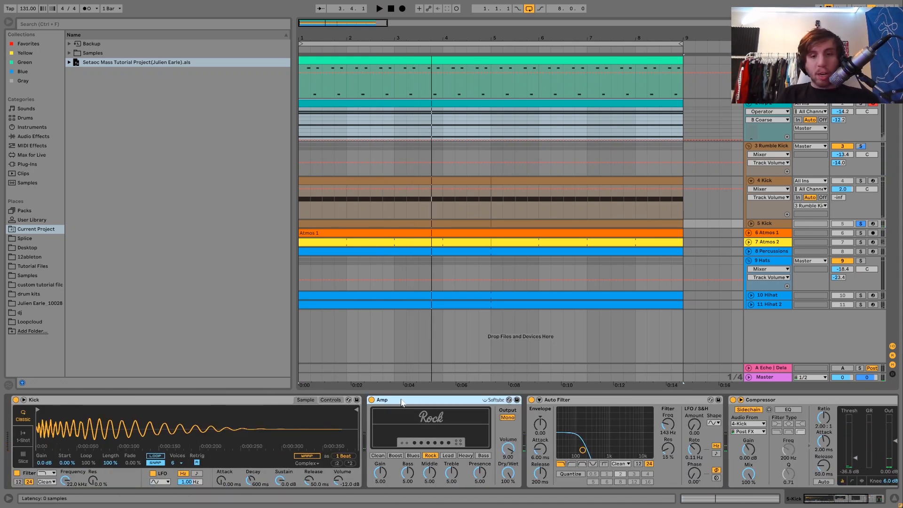
pyautogui.hscroll(5, 679, 407)
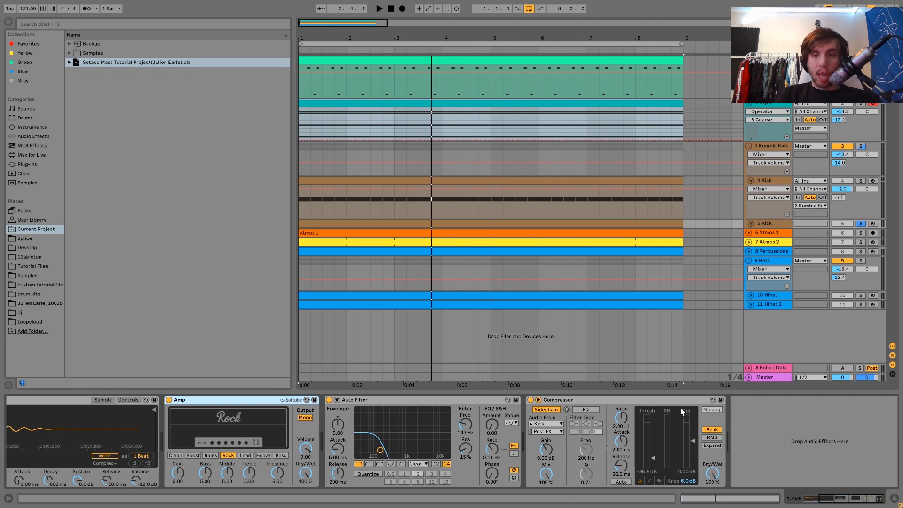
# Step: Deactivate the Compressor, Auto Filter and Amp on 5 Kick, and play the dry pattern with the track unfolded
pyautogui.click(573, 400)
pyautogui.click(372, 400)
pyautogui.click(211, 401)
pyautogui.press('space')
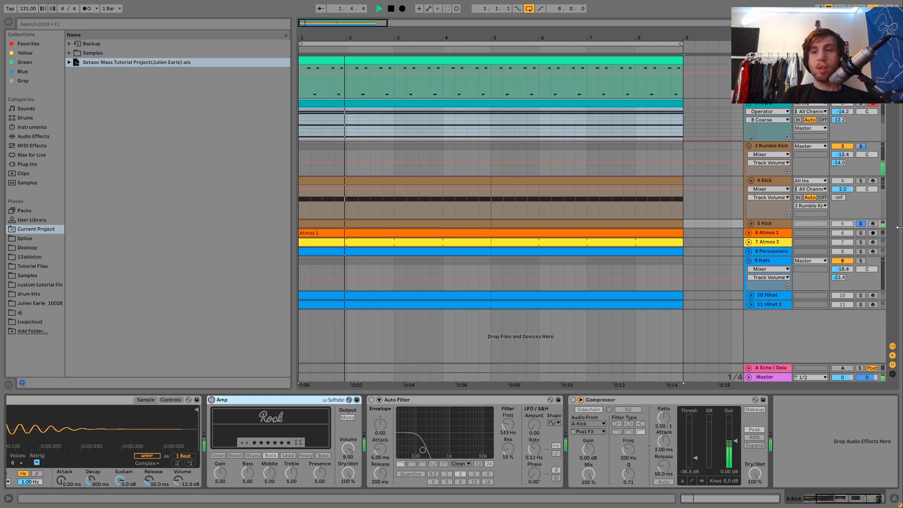
pyautogui.click(751, 224)
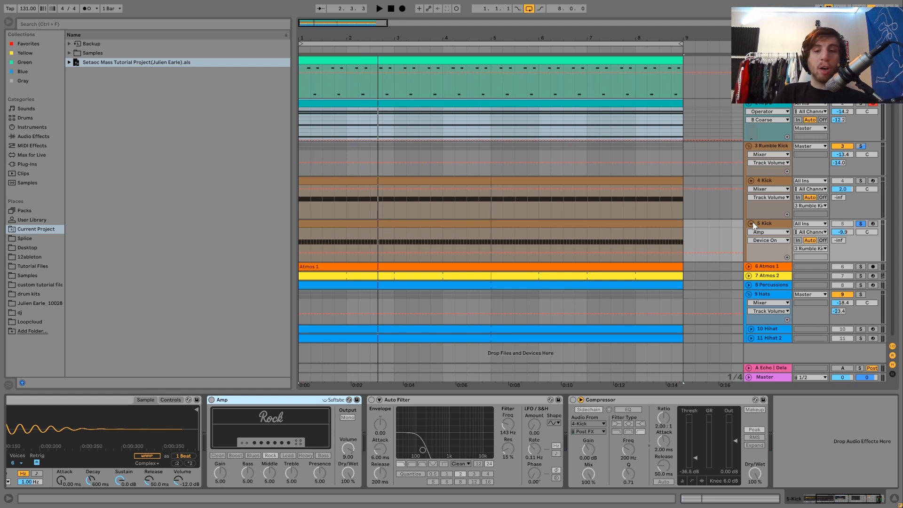
pyautogui.press('space')
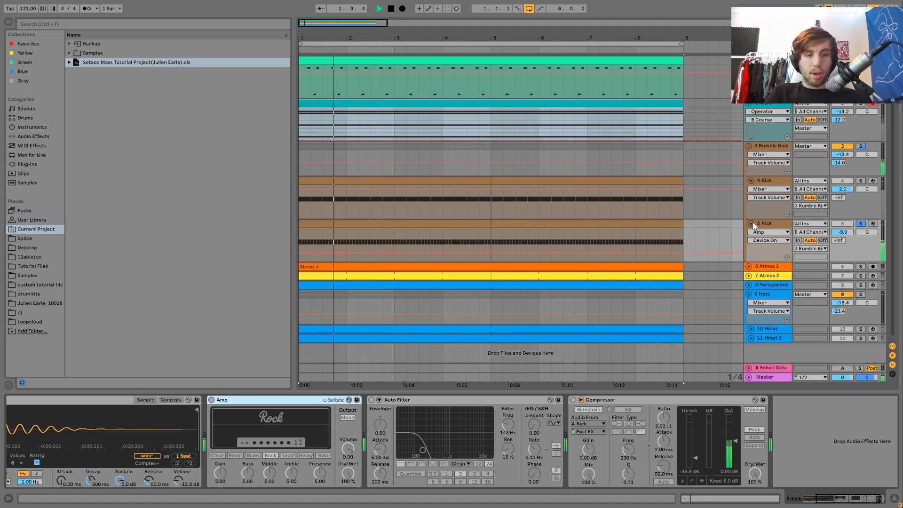
# Step: Reactivate the Amp, Auto Filter and Compressor on 5 Kick one after another during playback
pyautogui.click(211, 400)
pyautogui.press('space')
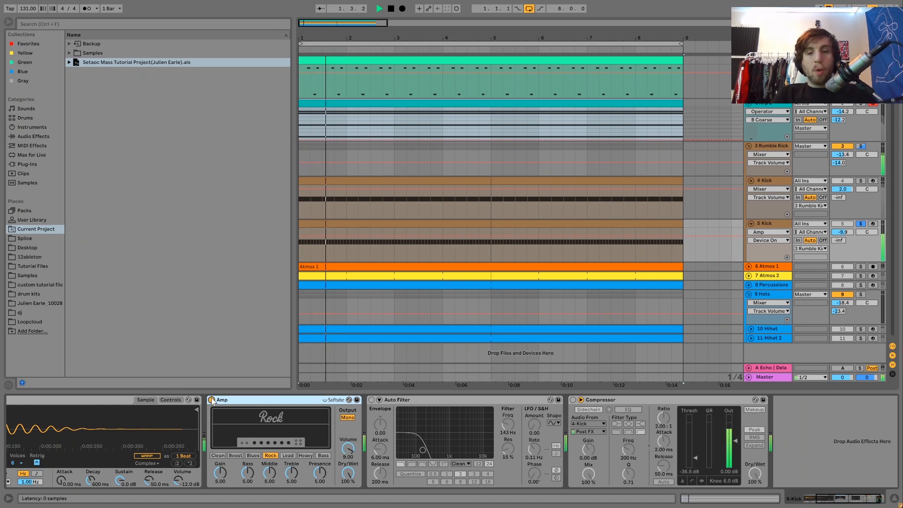
pyautogui.press('space')
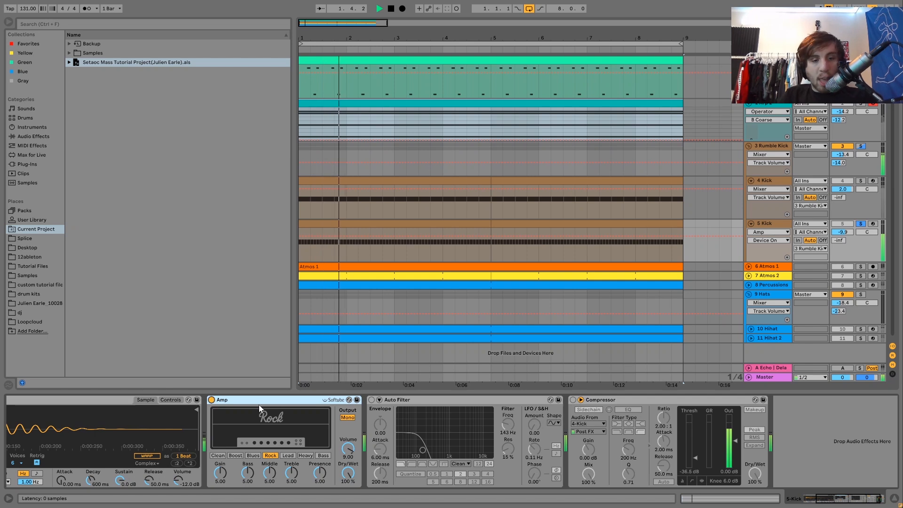
pyautogui.click(372, 400)
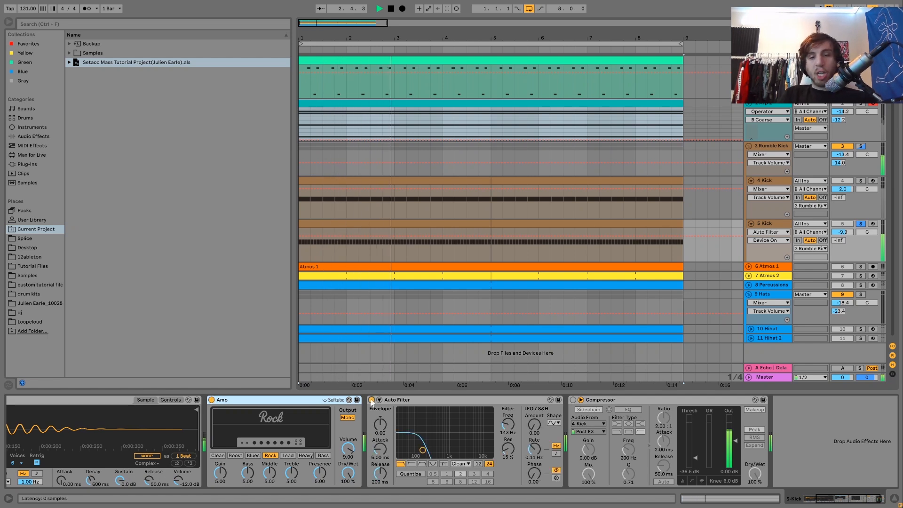
pyautogui.click(573, 400)
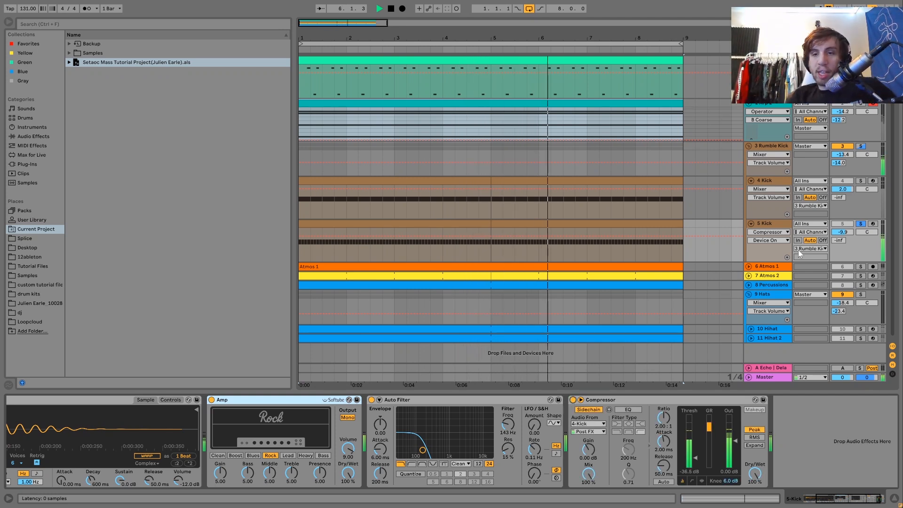
# Step: Add the 4 Kick track to the solo, and switch the solo to the whole Rumble Kick group
pyautogui.keyDown('ctrl'); pyautogui.click(861, 181); pyautogui.keyUp('ctrl')
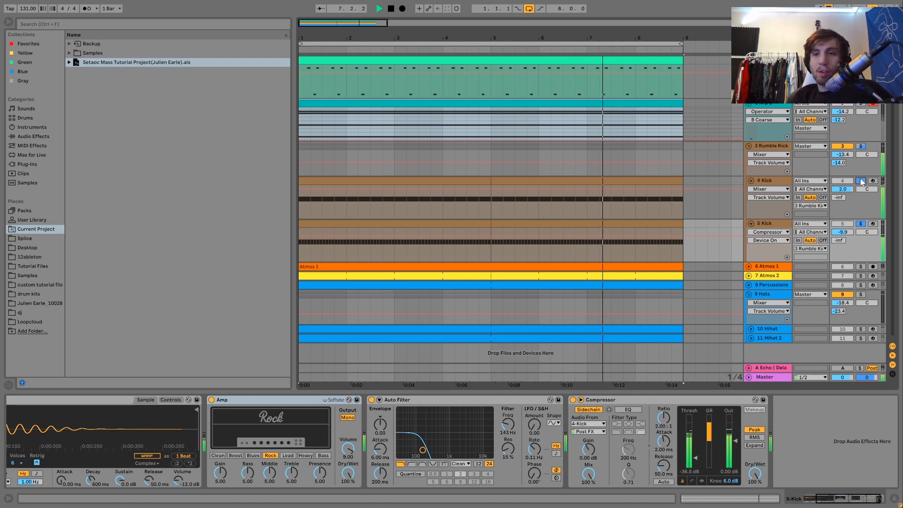
pyautogui.click(861, 146)
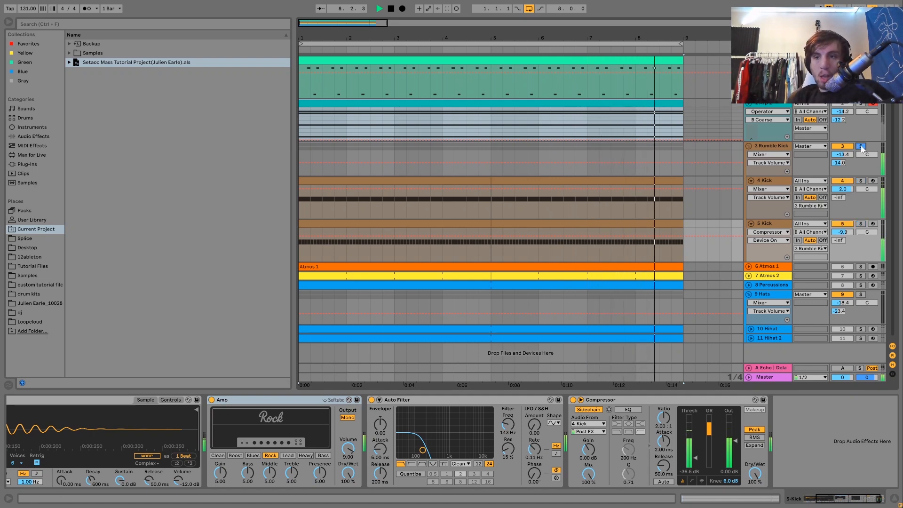
pyautogui.press('space')
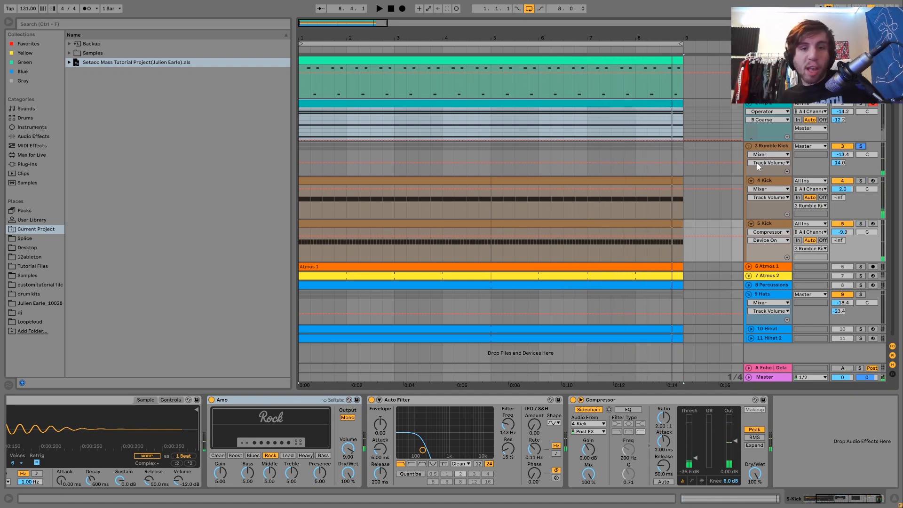
# Step: Examine the notes and velocities of the first 5 Kick clip during playback, and return to the track's devices
pyautogui.click(434, 224)
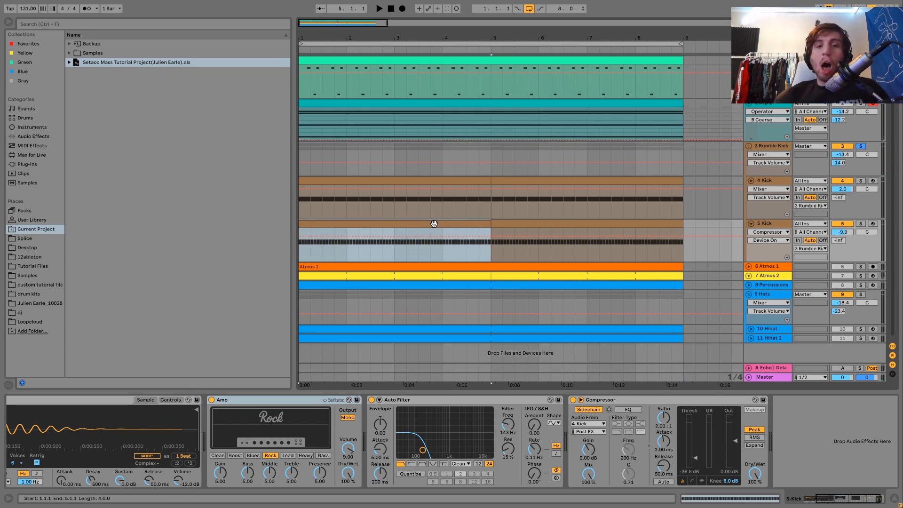
pyautogui.doubleClick(435, 224)
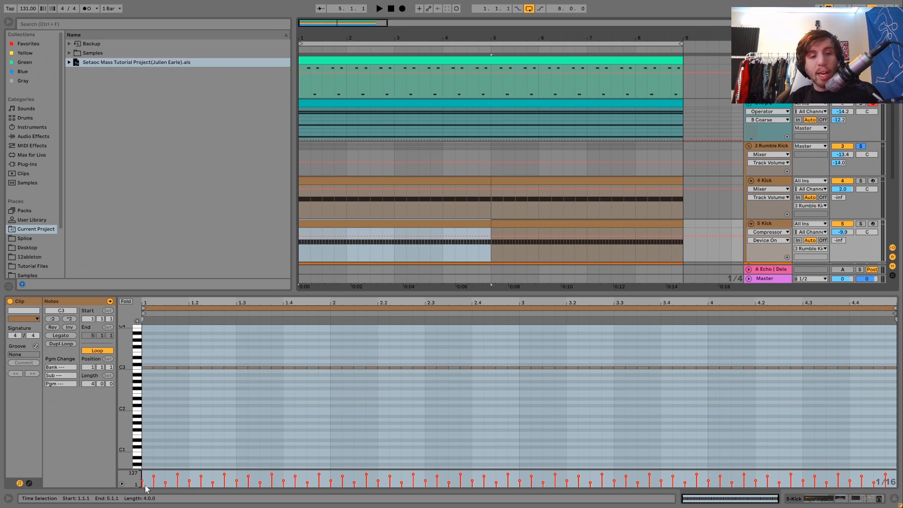
pyautogui.press('space')
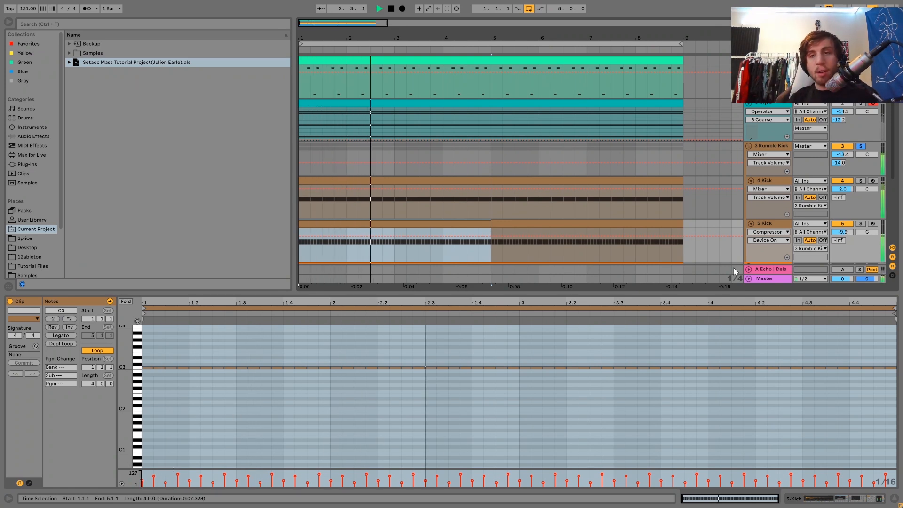
pyautogui.click(770, 223)
pyautogui.doubleClick(771, 225)
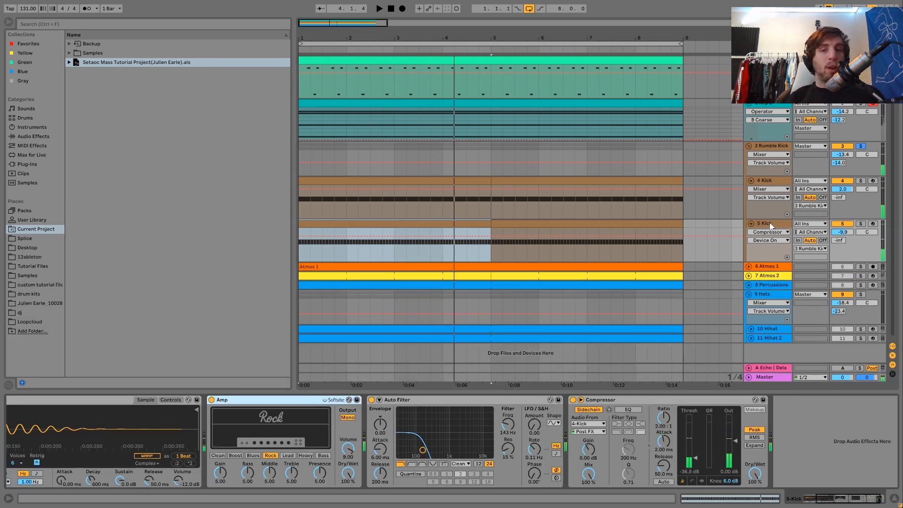
# Step: Play the Rumble Kick group with its Drum Buss on, bypassed and on again to compare the sound
pyautogui.click(771, 147)
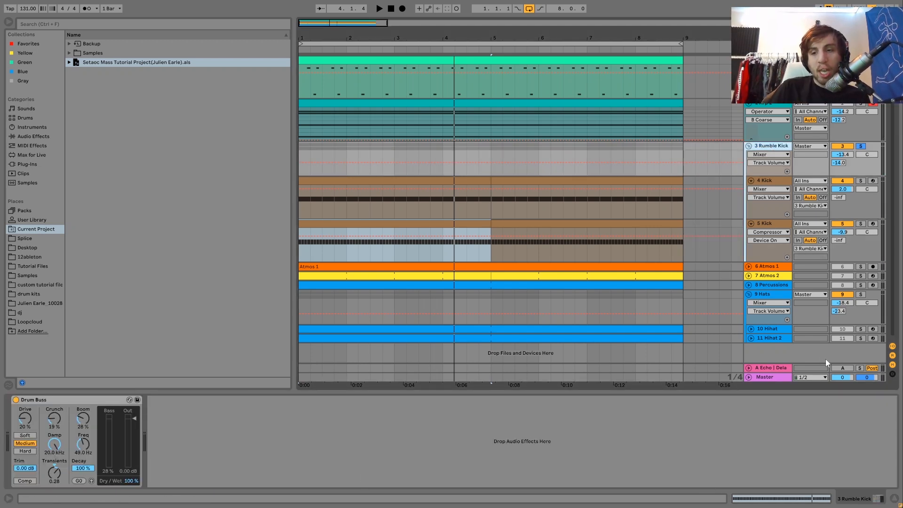
pyautogui.press('space')
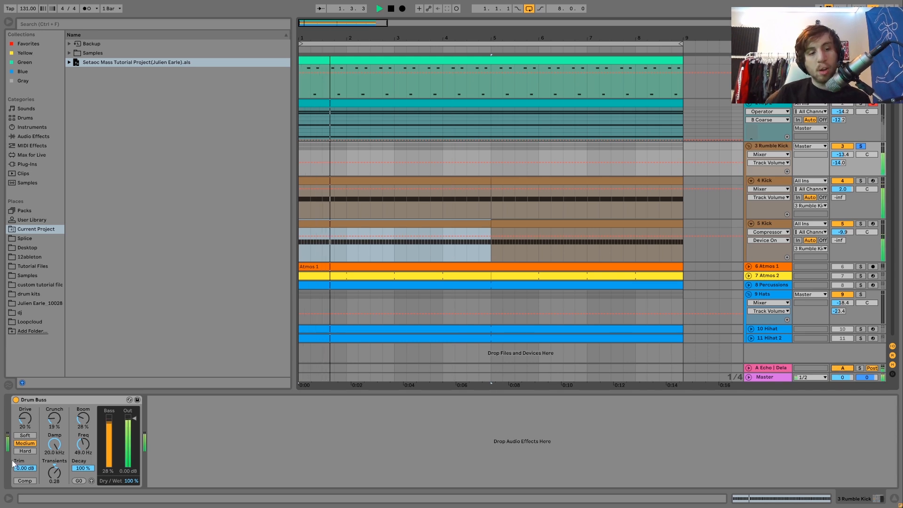
pyautogui.click(16, 400)
pyautogui.press('space')
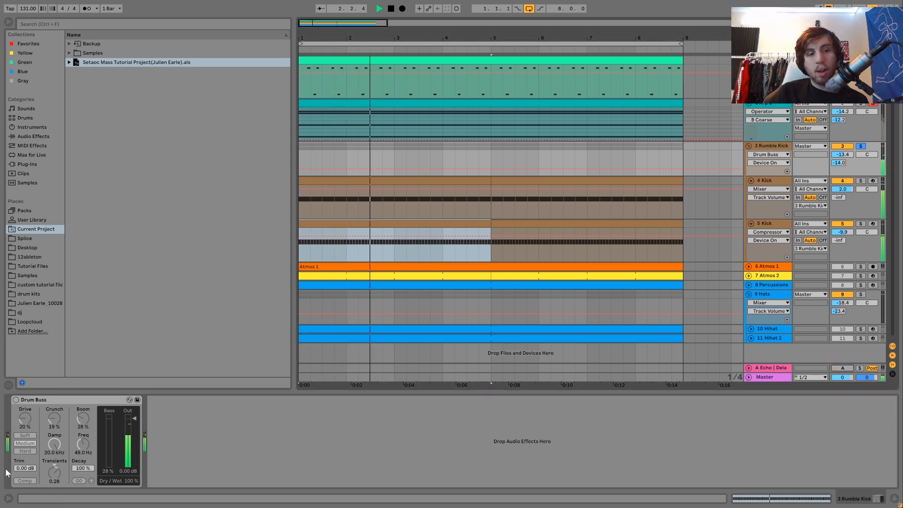
pyautogui.click(15, 400)
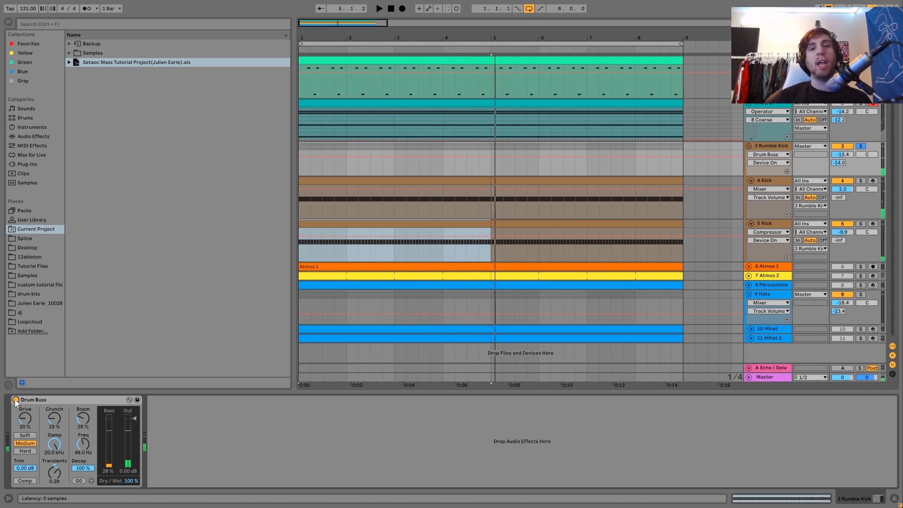
pyautogui.press('space')
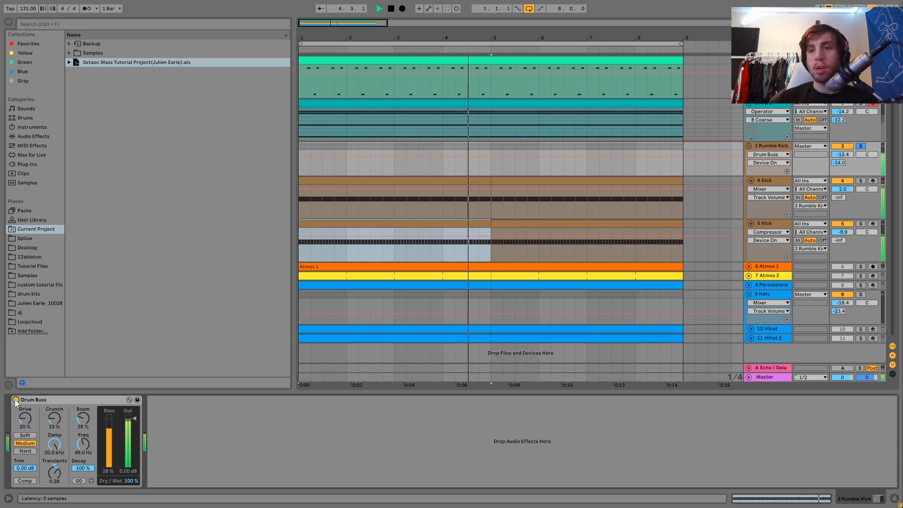
pyautogui.press('space')
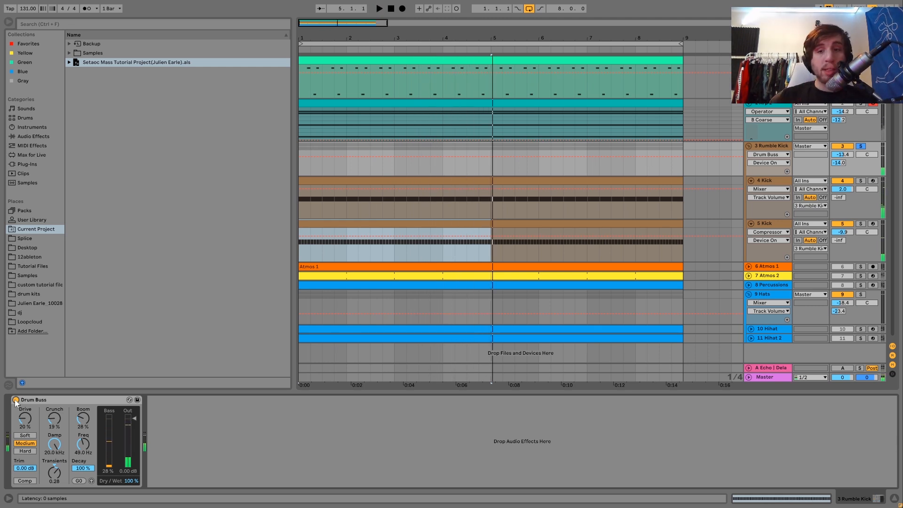
# Step: Solo, unfold and play the Atmos 1 track, and locate its clip's Atmos 1.wav sample in the browser
pyautogui.click(861, 267)
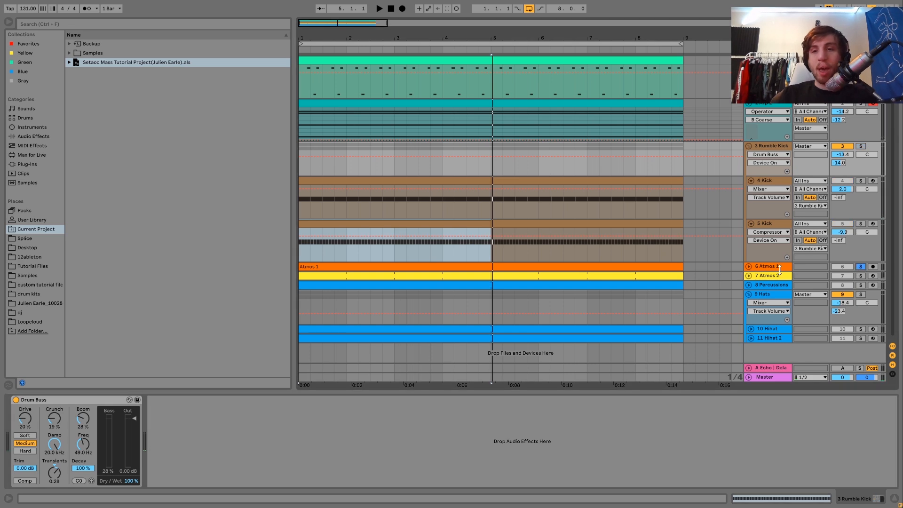
pyautogui.click(749, 267)
pyautogui.click(768, 266)
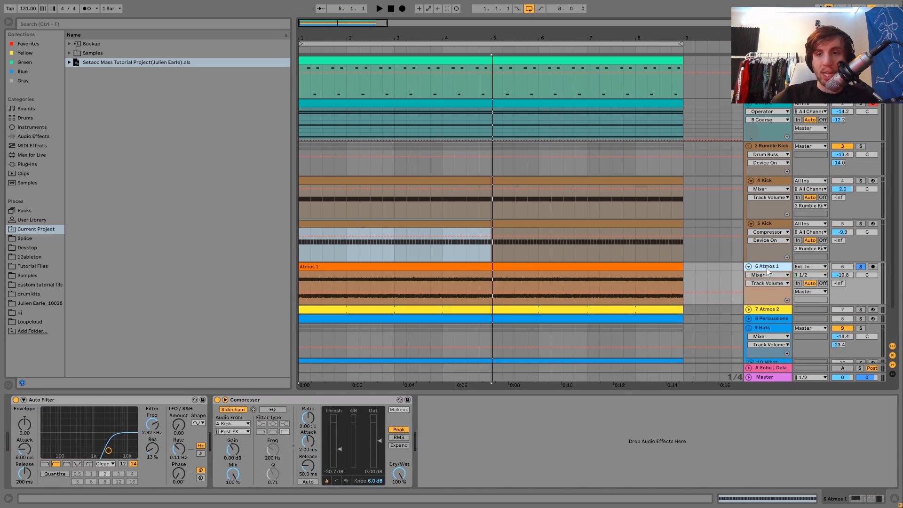
pyautogui.press('space')
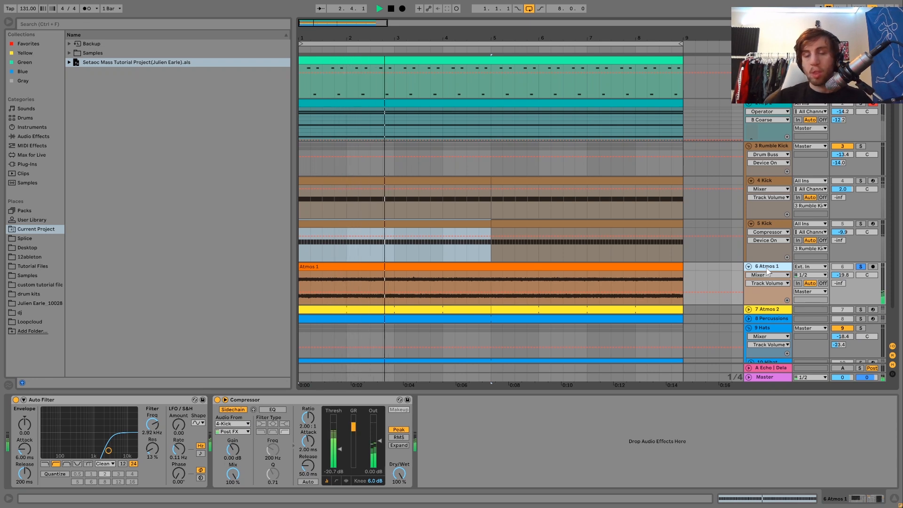
pyautogui.press('space')
pyautogui.click(615, 265)
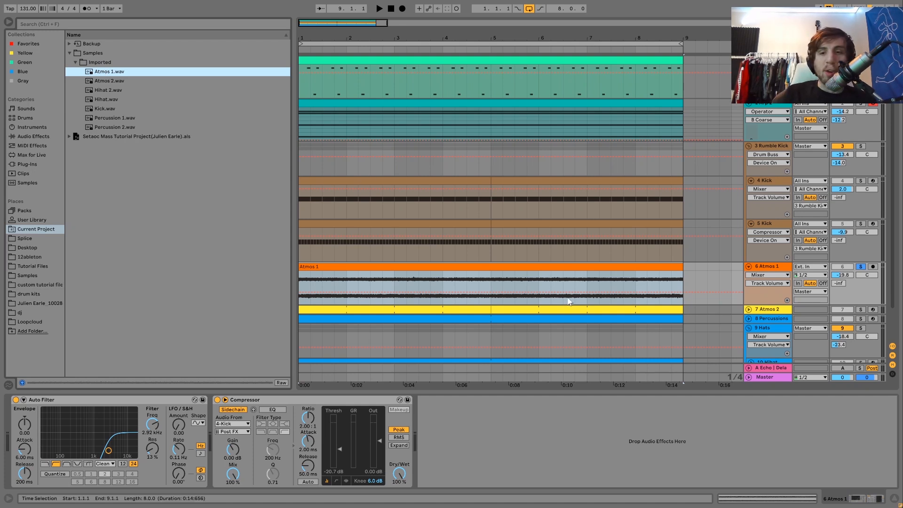
# Step: Unsolo Atmos 1 to play the full mix several times, and solo the track again
pyautogui.click(861, 267)
pyautogui.press('space')
pyautogui.click(776, 268)
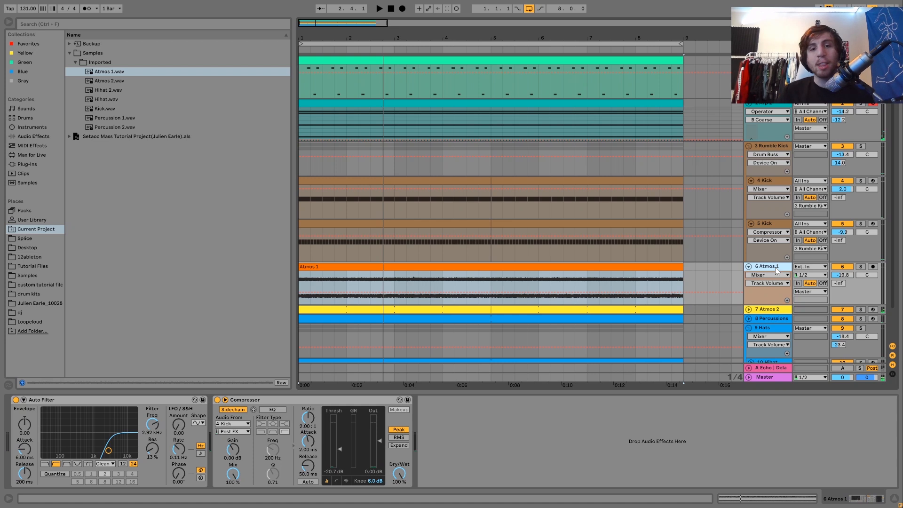
pyautogui.press('space')
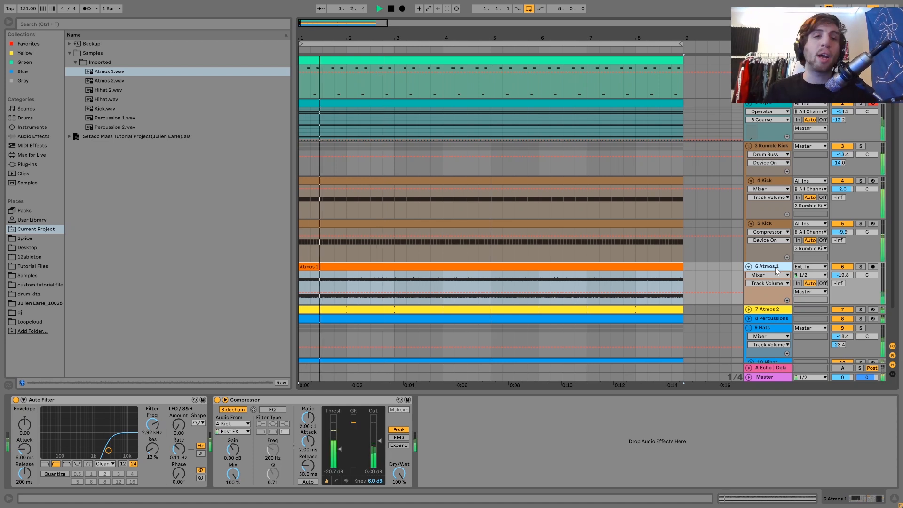
pyautogui.press('space')
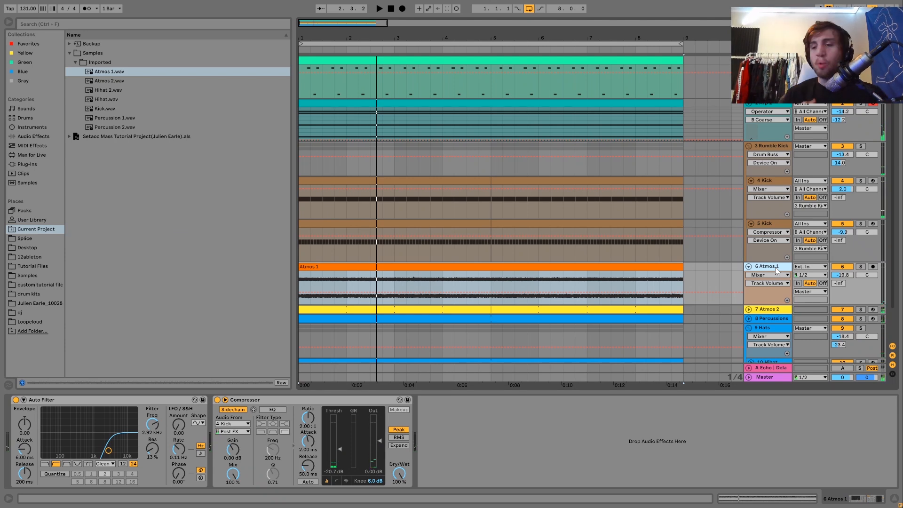
pyautogui.press('space')
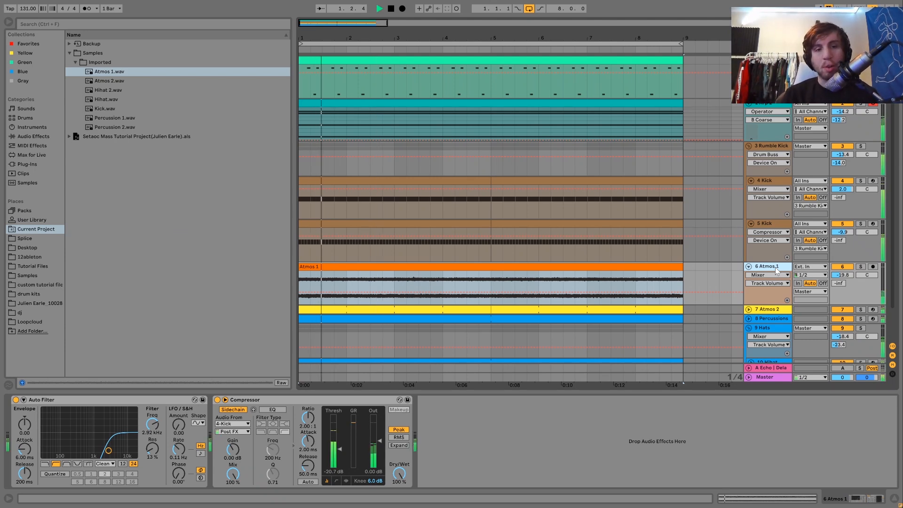
pyautogui.click(862, 266)
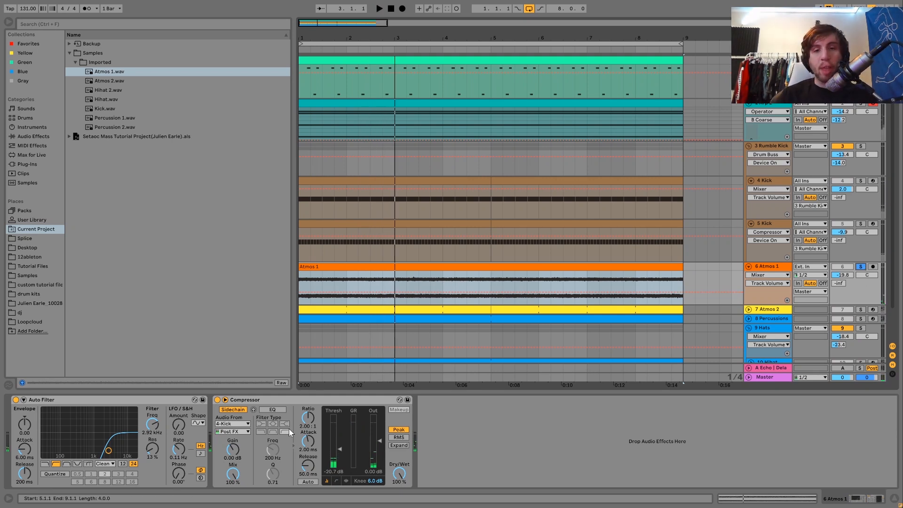
# Step: Play the soloed Atmos 1 track several times, with its Auto Filter on, bypassed and on again
pyautogui.press('space')
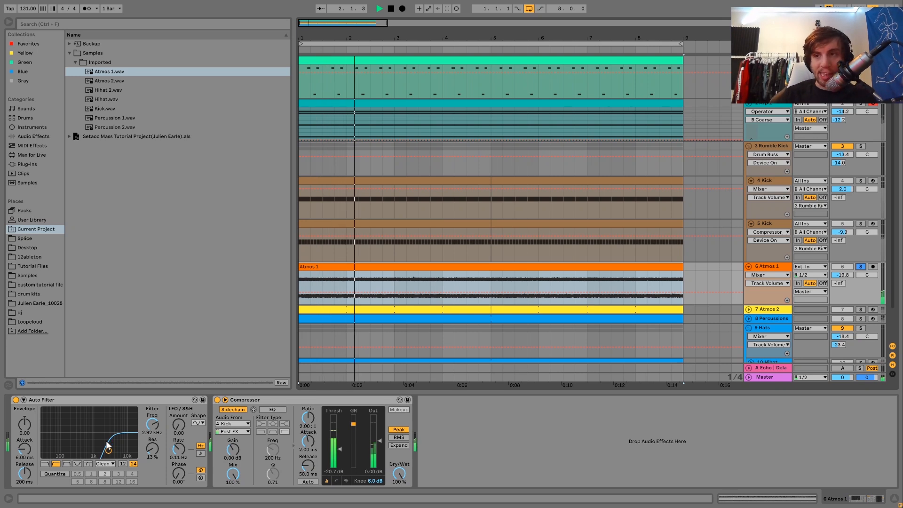
pyautogui.press('space')
pyautogui.press('space')
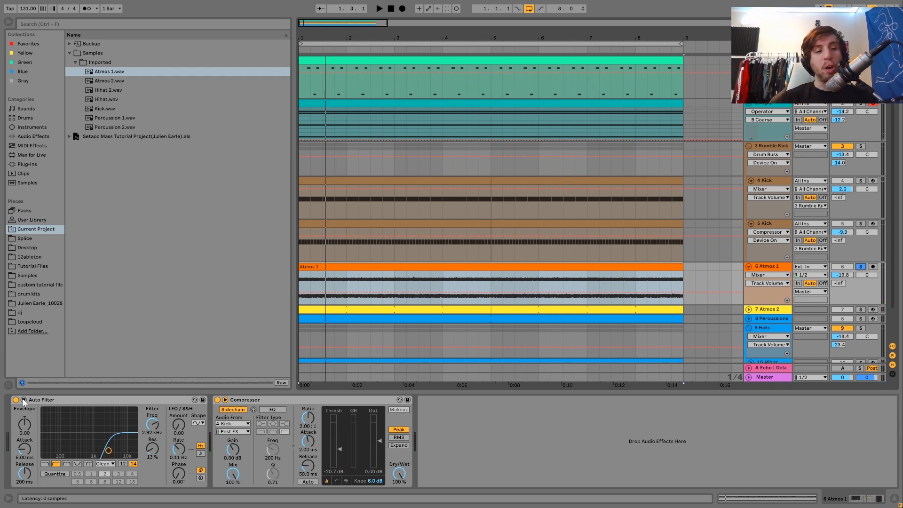
pyautogui.press('space')
pyautogui.click(16, 400)
pyautogui.click(16, 400)
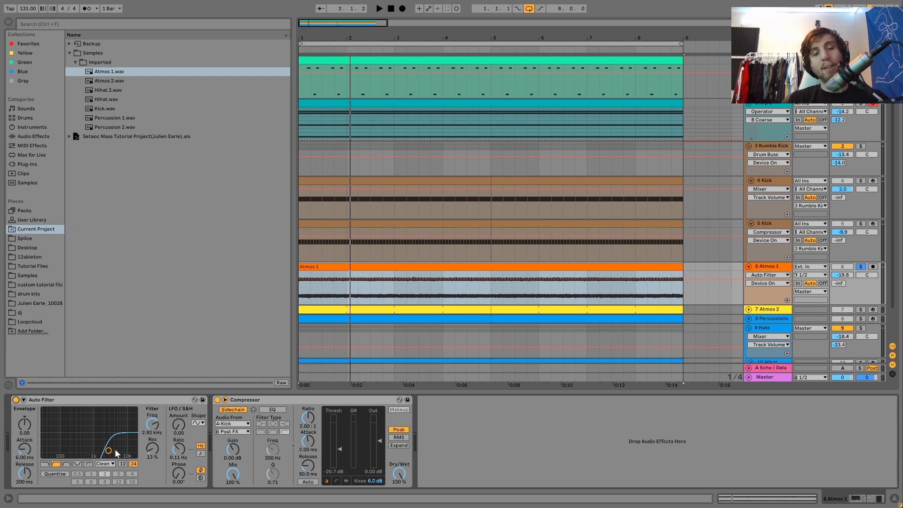
# Step: Play Atmos 1 together with the soloed 4 Kick track, then in the full mix, and stop playback
pyautogui.click(862, 181)
pyautogui.press('space')
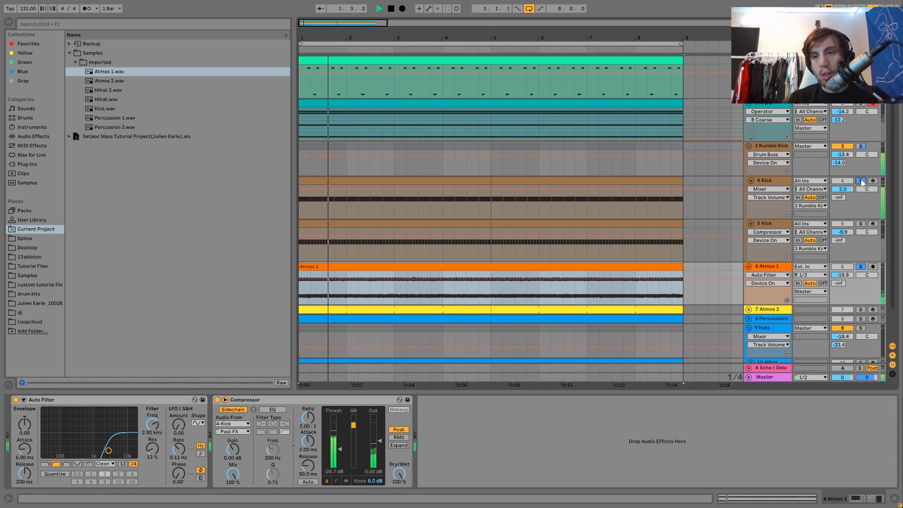
pyautogui.click(861, 181)
pyautogui.click(842, 369)
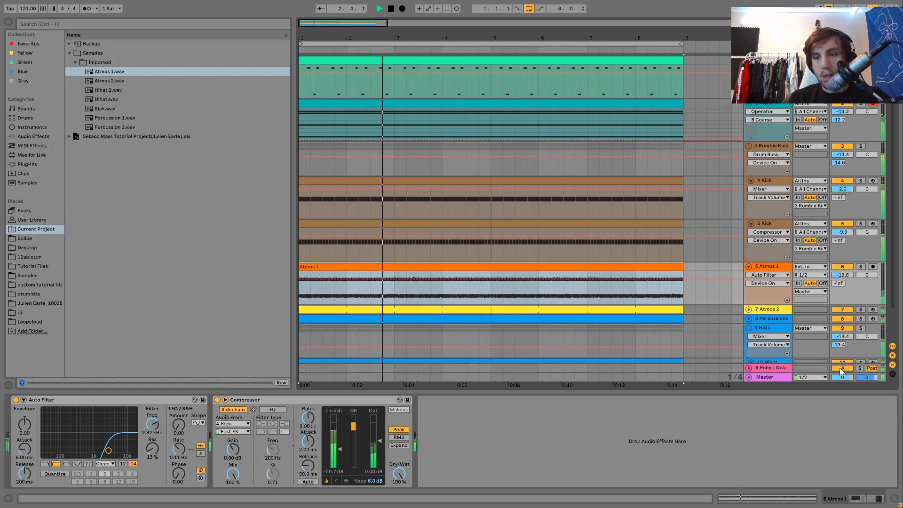
pyautogui.click(772, 270)
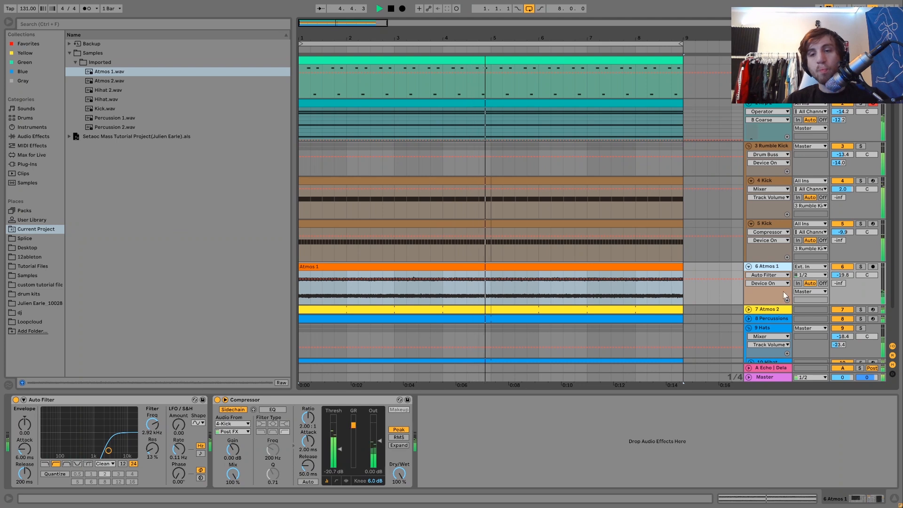
pyautogui.press('space')
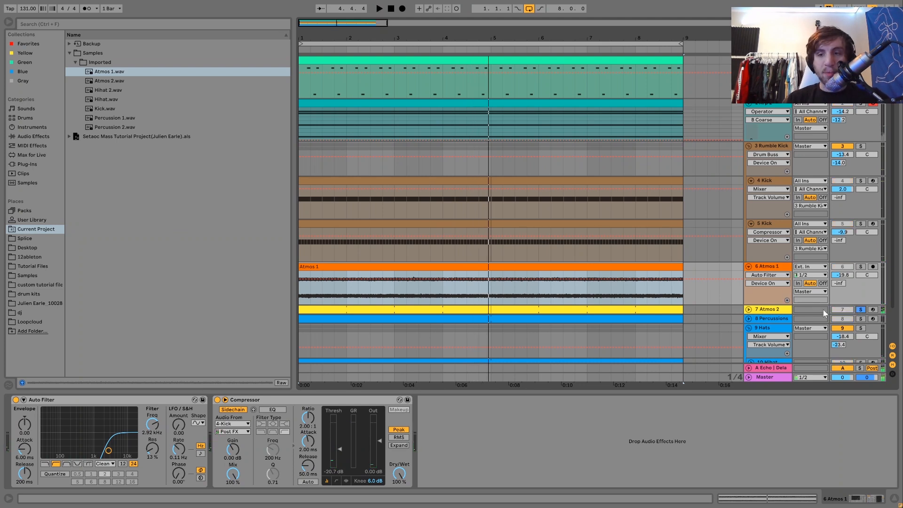
# Step: Play the soloed Atmos 2 track with its devices shown, unfold the track and increase its height
pyautogui.click(766, 311)
pyautogui.press('space')
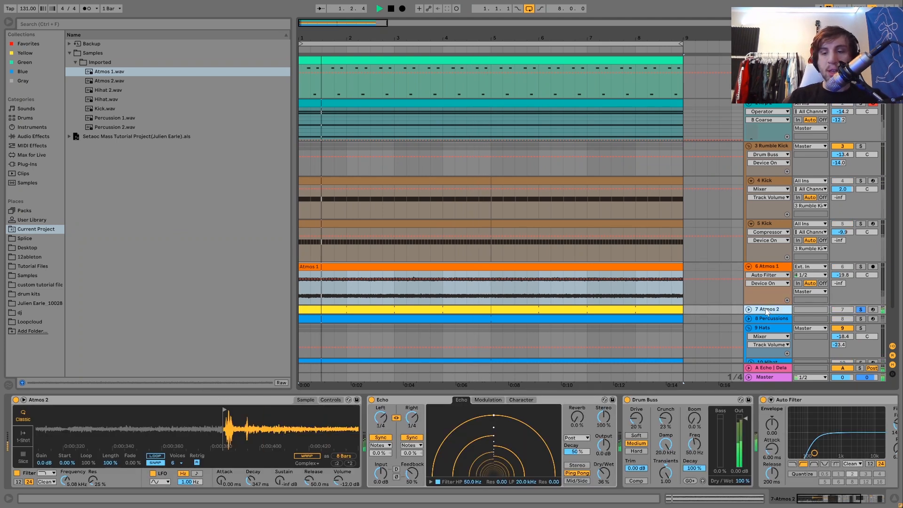
pyautogui.press('Right')
pyautogui.scroll(-2, 768, 306)
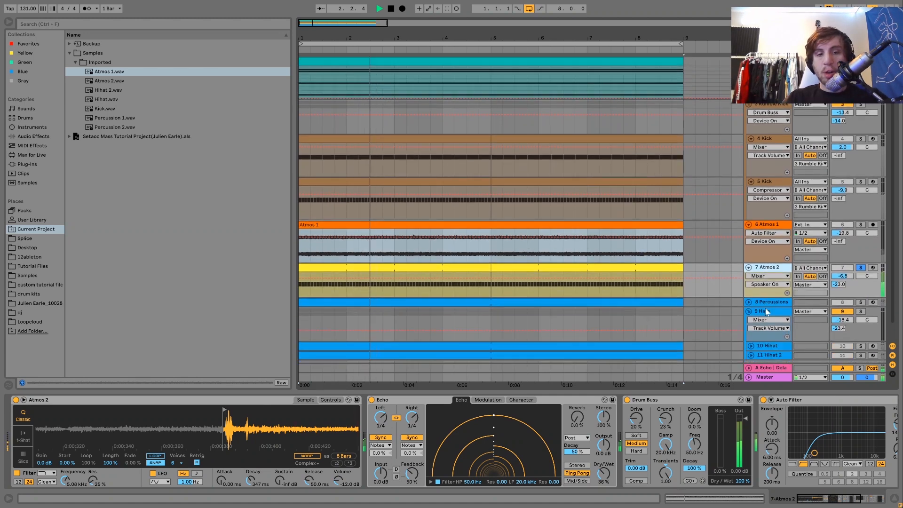
pyautogui.moveTo(769, 298); pyautogui.dragTo(769, 331)
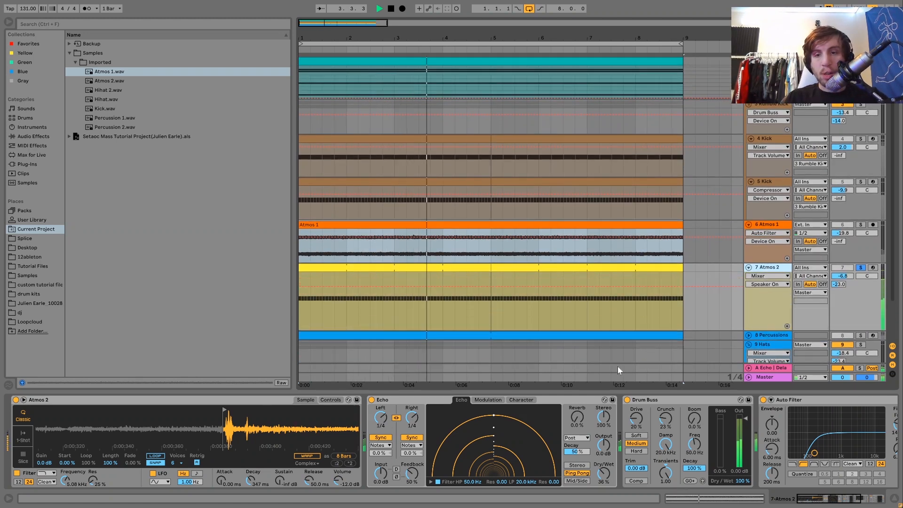
# Step: Examine the Atmos 2 waveform in Simpler at different zoom levels and locate Atmos 2.wav in the browser
pyautogui.moveTo(285, 429); pyautogui.dragTo(48, 429)
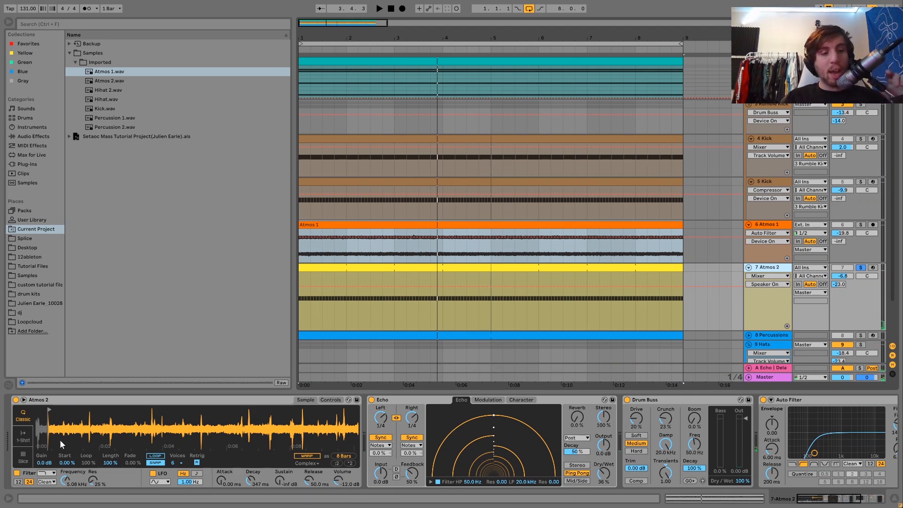
pyautogui.click(107, 81)
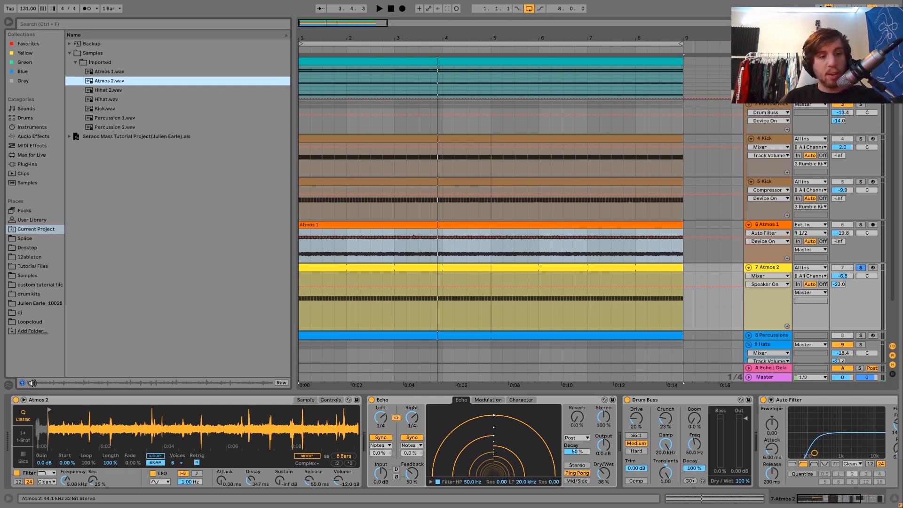
pyautogui.moveTo(50, 422); pyautogui.dragTo(246, 422)
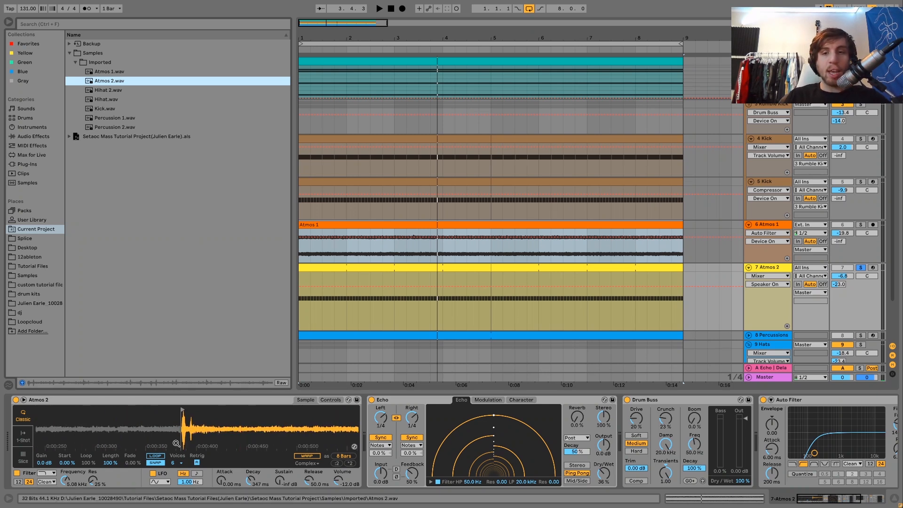
# Step: Open the first Atmos 2 clip to examine its notes and velocities during playback, and return to the track's devices
pyautogui.doubleClick(337, 266)
pyautogui.press('space')
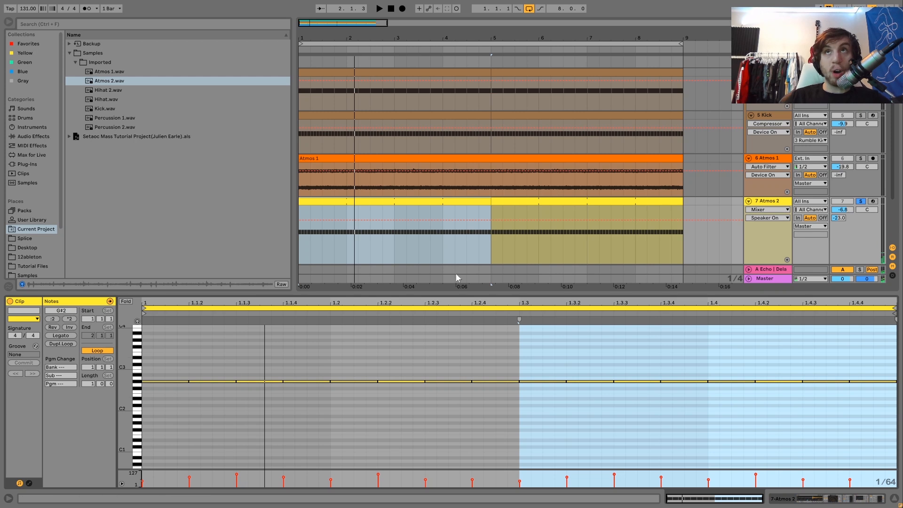
pyautogui.doubleClick(778, 205)
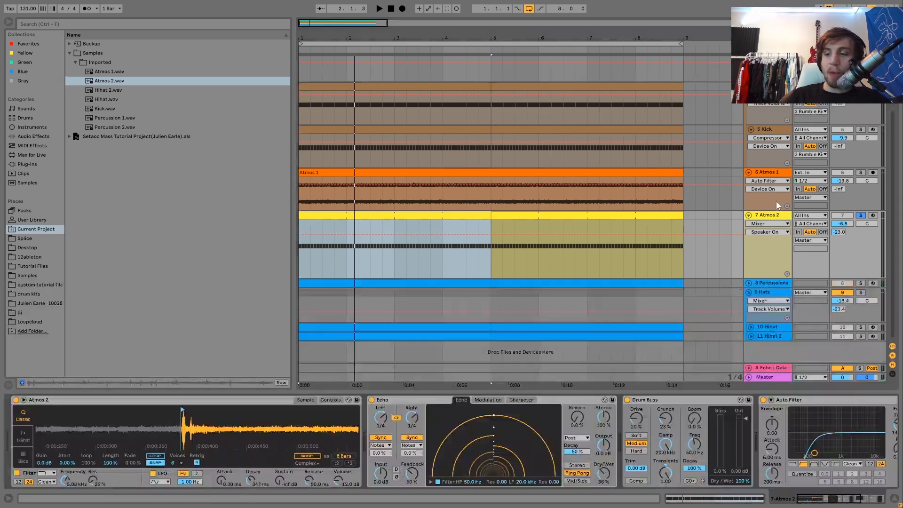
# Step: Show the Atmos 2 sample's full waveform during playback, and inspect Simpler's amplitude and pitch envelope controls
pyautogui.press('space')
pyautogui.moveTo(292, 437); pyautogui.dragTo(145, 389)
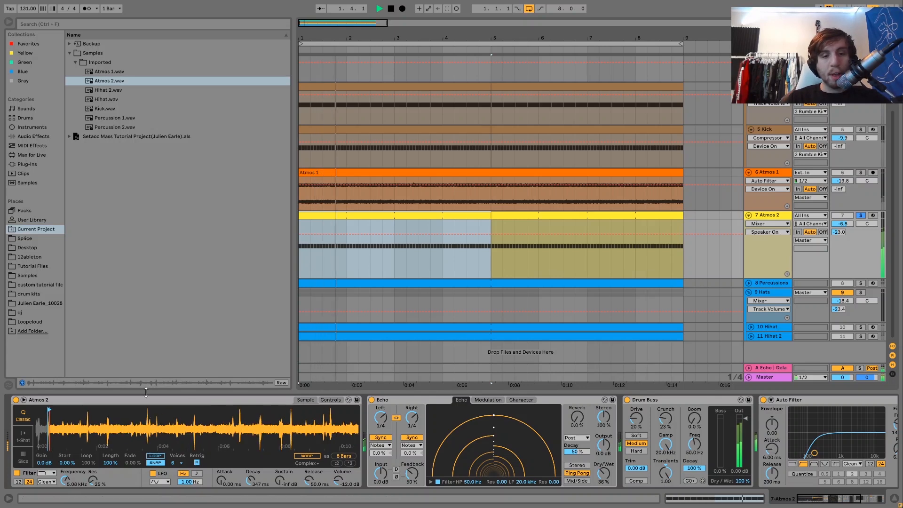
pyautogui.click(331, 400)
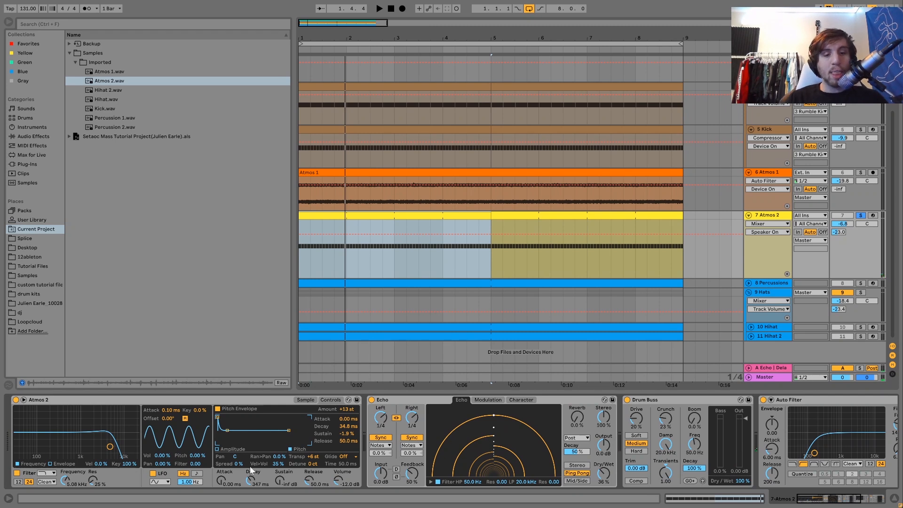
pyautogui.click(224, 450)
pyautogui.click(295, 449)
# Step: Play Atmos 2 with Simpler's Pitch Envelope off and on again to compare the sound, checking the sample waveform in between
pyautogui.press('space')
pyautogui.click(305, 400)
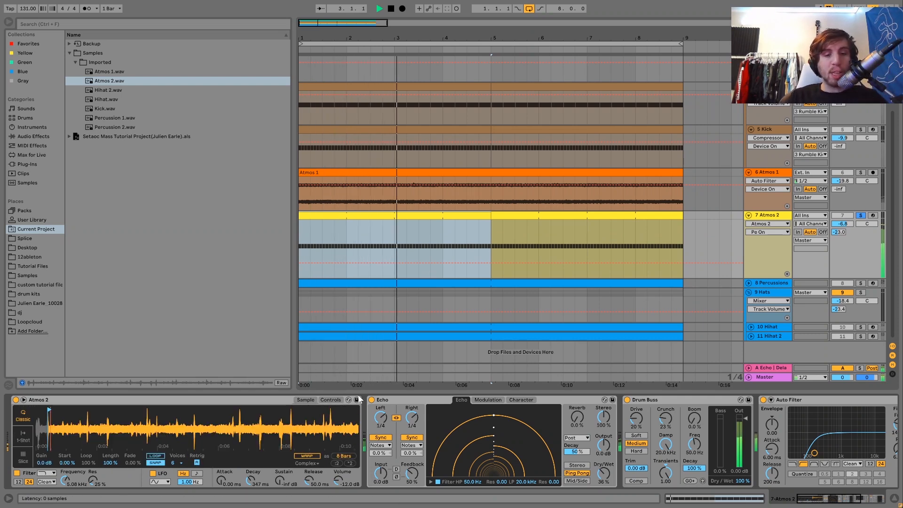
pyautogui.click(332, 400)
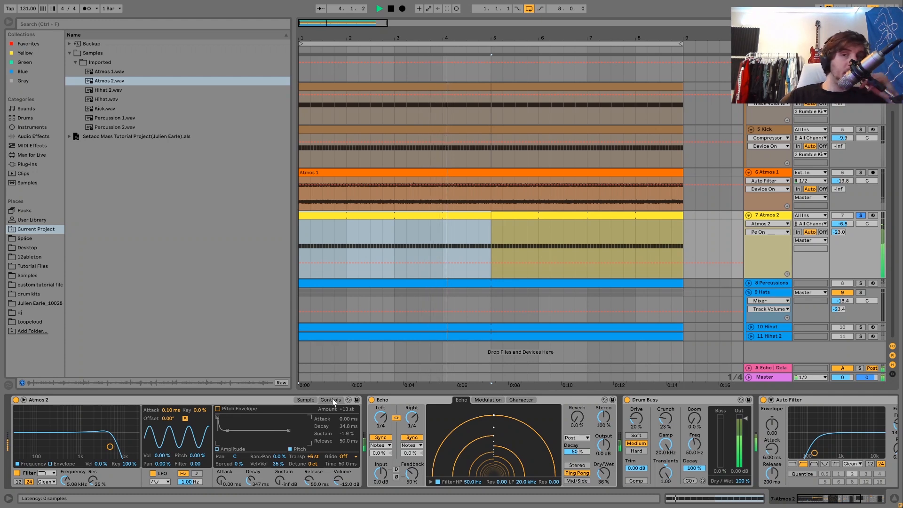
pyautogui.press('space')
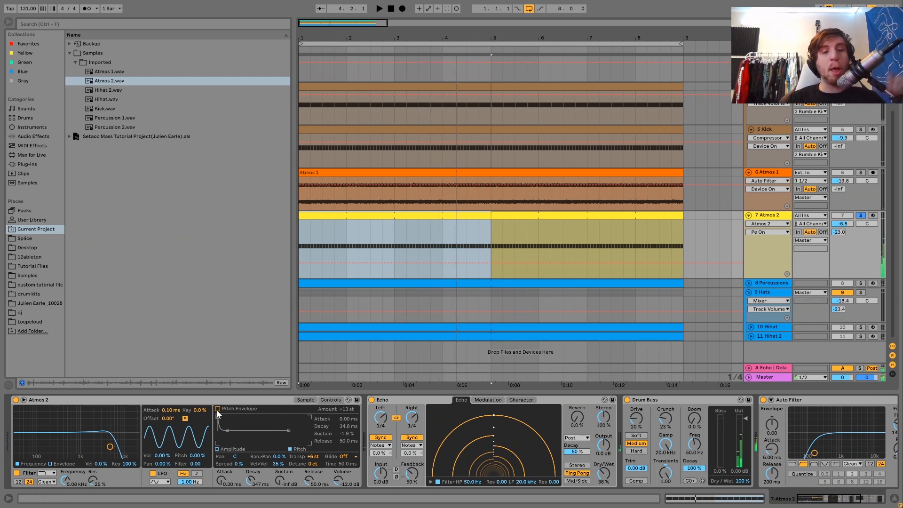
pyautogui.press('space')
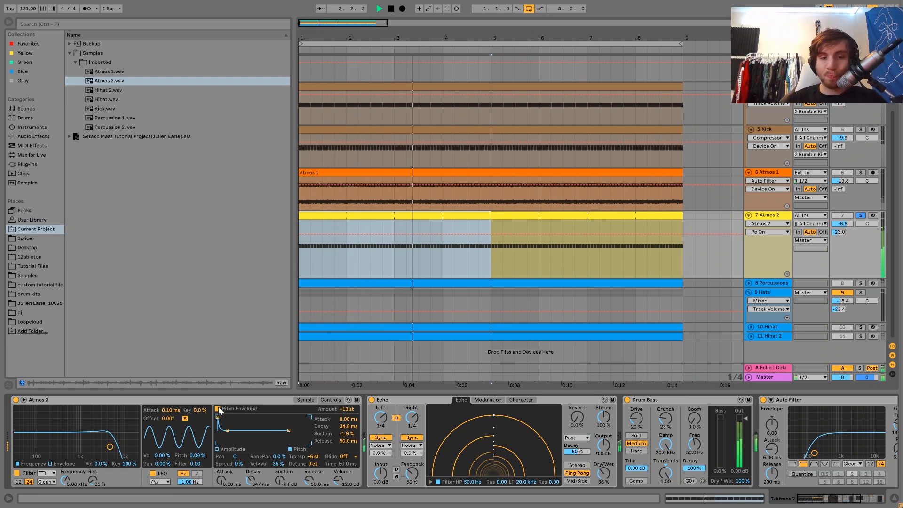
pyautogui.press('space')
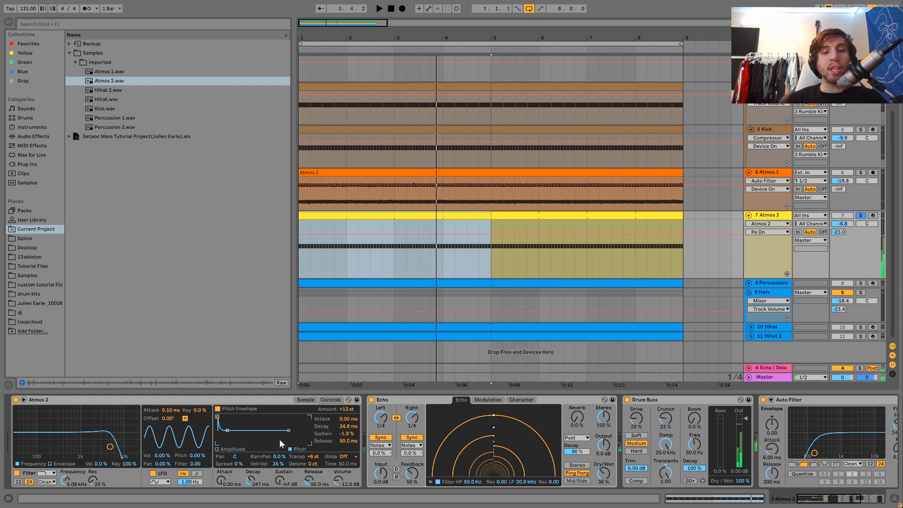
# Step: Play Atmos 2 with Simpler's sample waveform shown to follow the part of the sample being played
pyautogui.click(306, 403)
pyautogui.press('space')
pyautogui.moveTo(293, 415); pyautogui.dragTo(206, 417)
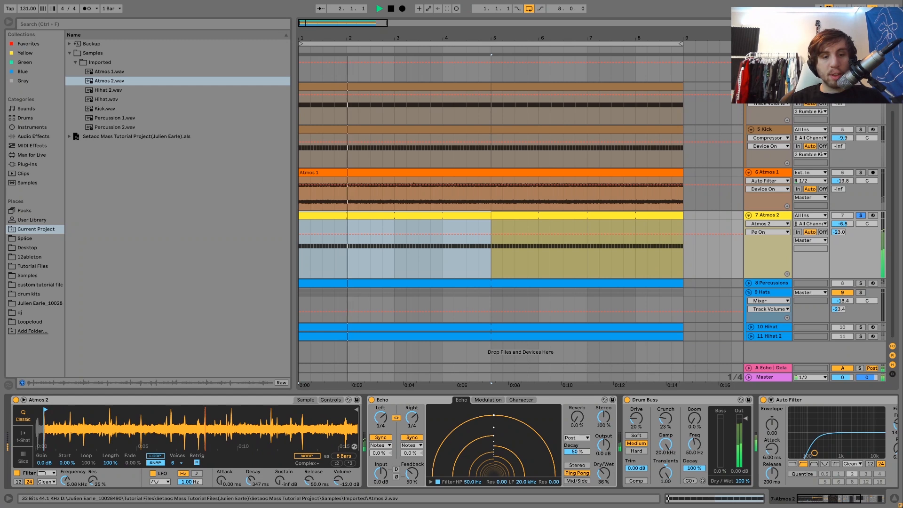
pyautogui.press('space')
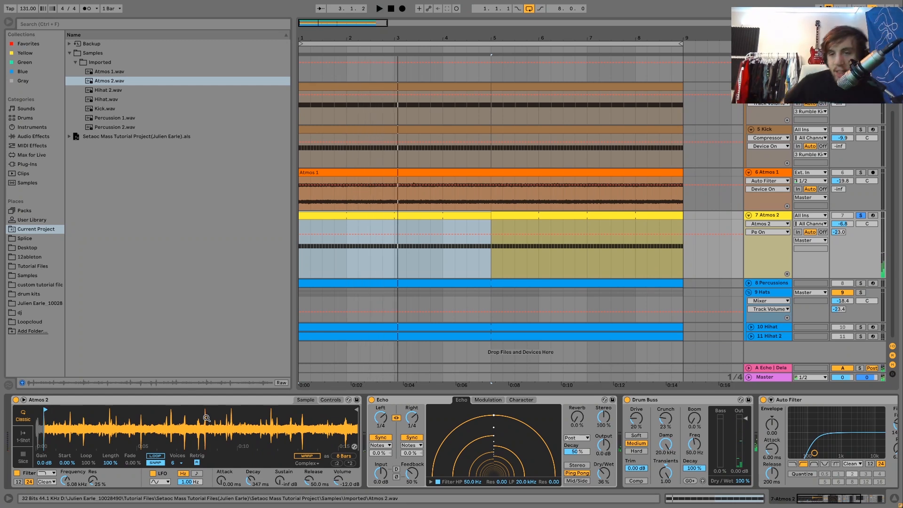
pyautogui.press('space')
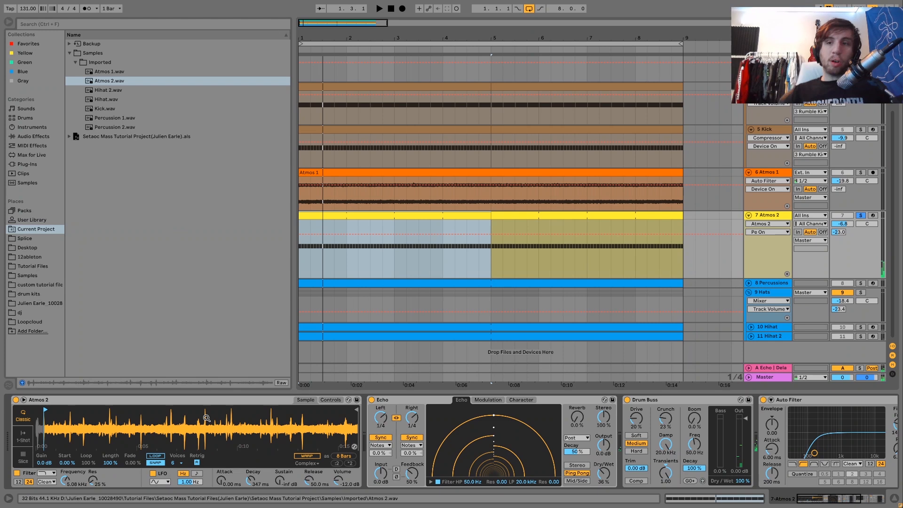
# Step: Play Atmos 2 with the Rumble Kick group and the 10 Hihat track, then in the full mix, and solo Atmos 2 again
pyautogui.scroll(3, 429, 185)
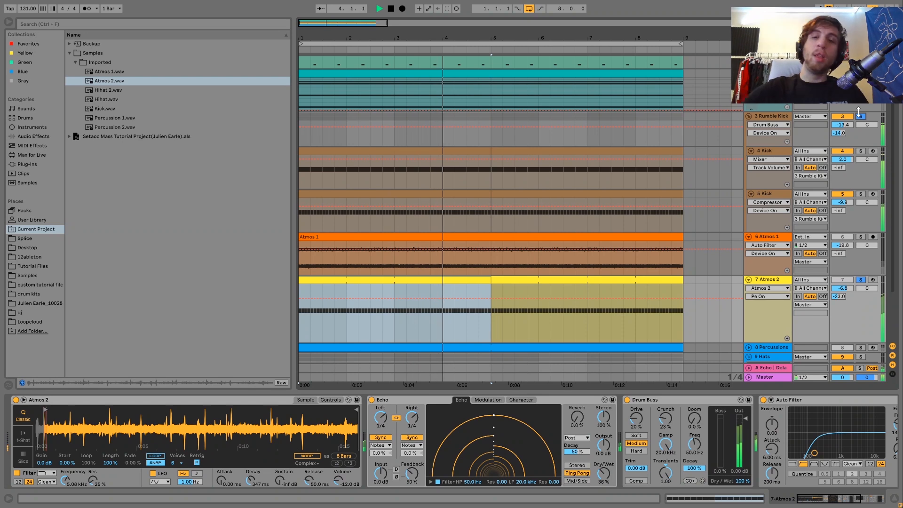
pyautogui.scroll(-3, 821, 273)
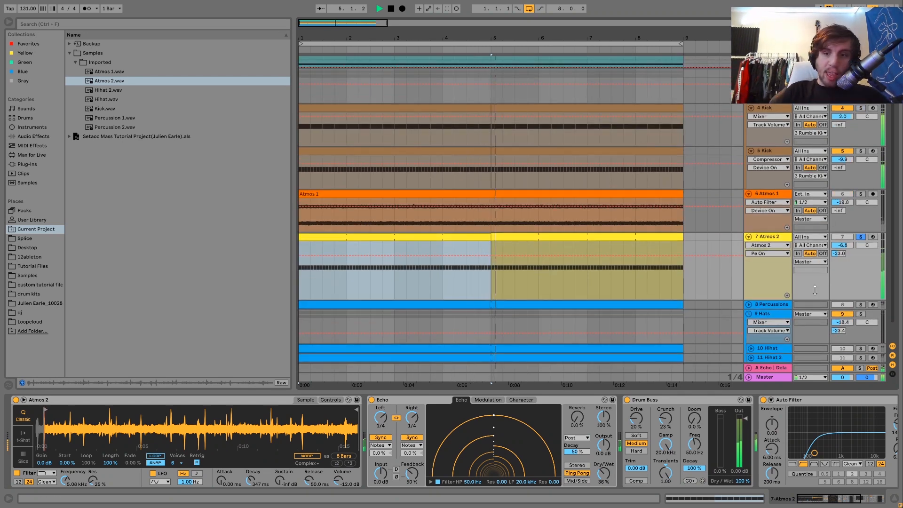
pyautogui.scroll(-2, 820, 273)
pyautogui.keyDown('ctrl'); pyautogui.click(861, 329); pyautogui.keyUp('ctrl')
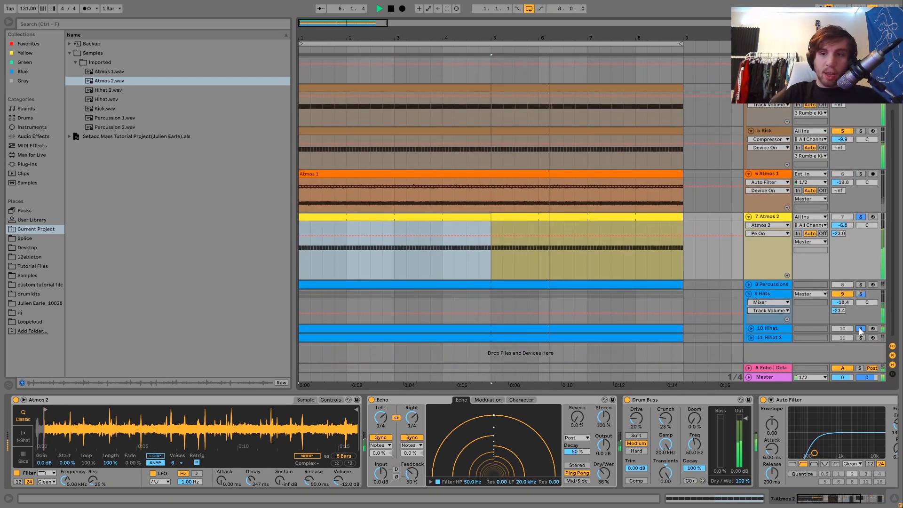
pyautogui.click(861, 329)
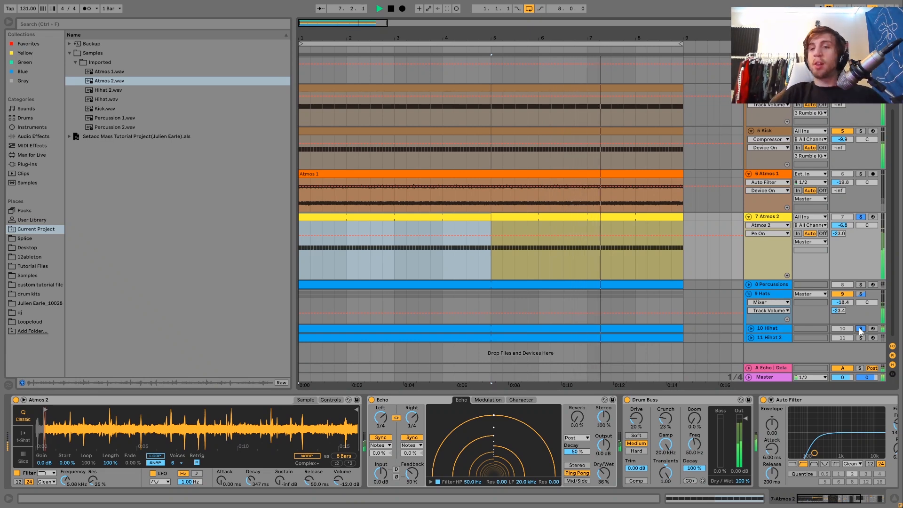
pyautogui.click(855, 221)
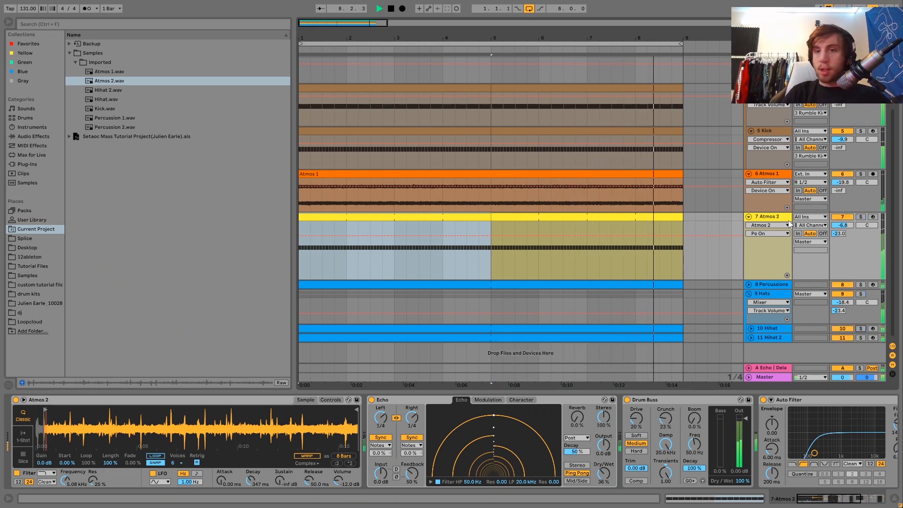
pyautogui.click(860, 217)
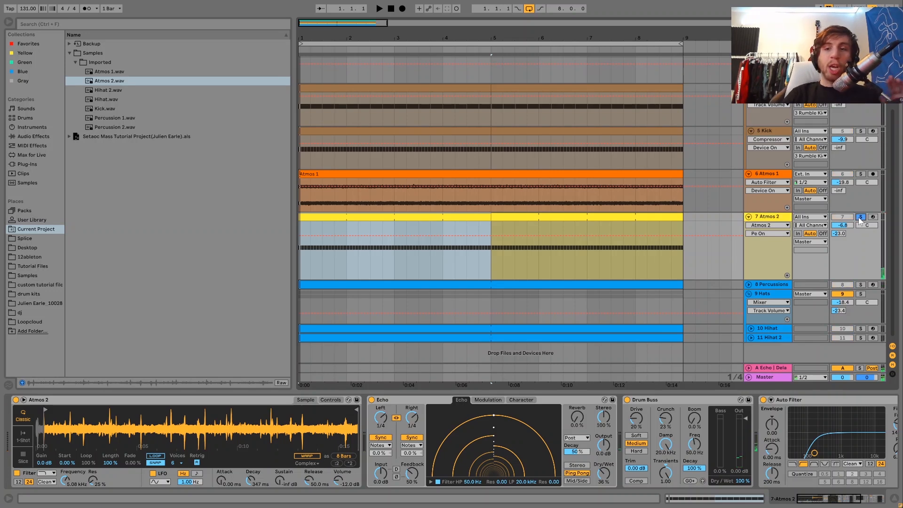
# Step: Play the soloed Atmos 2 in short passes and inspect its Echo device
pyautogui.press('space')
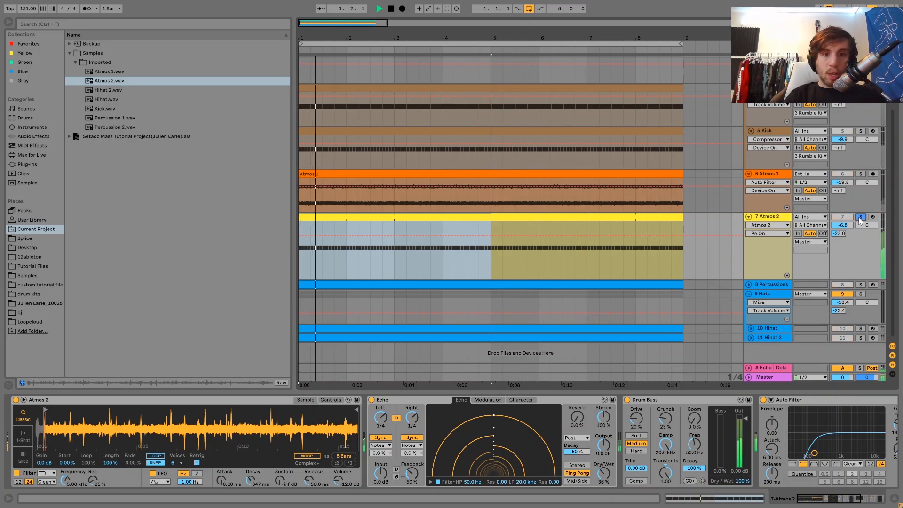
pyautogui.press('space')
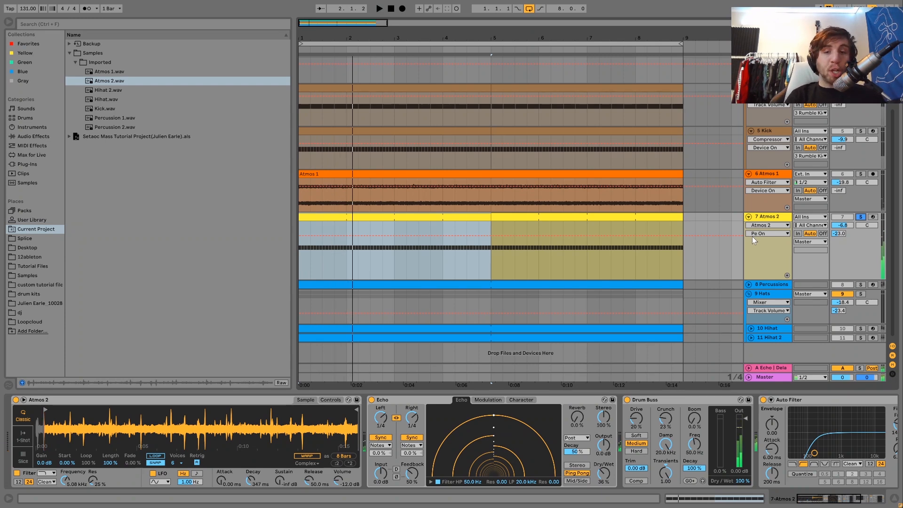
pyautogui.click(398, 401)
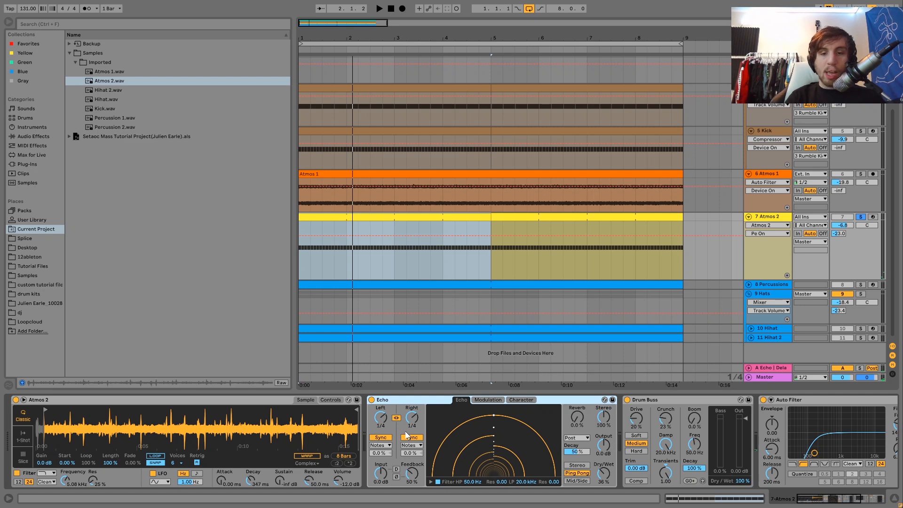
pyautogui.scroll(-3, 405, 431)
pyautogui.press('space')
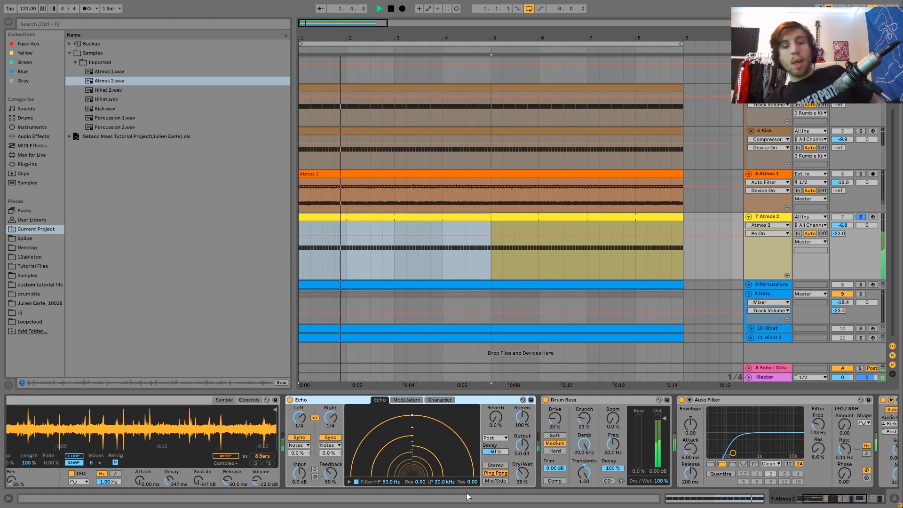
pyautogui.press('space')
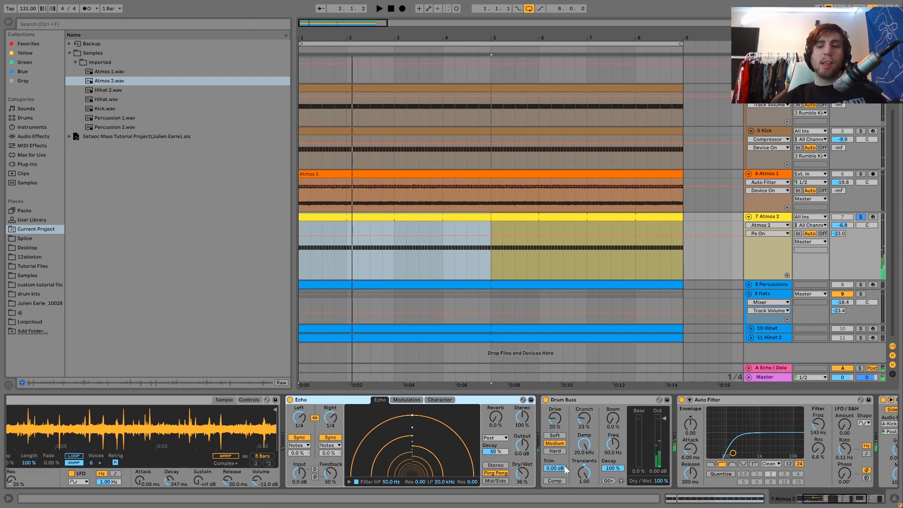
# Step: Play Atmos 2 while looking along its device chain from Simpler through Echo, Drum Buss and Auto Filter
pyautogui.scroll(-5, 564, 466)
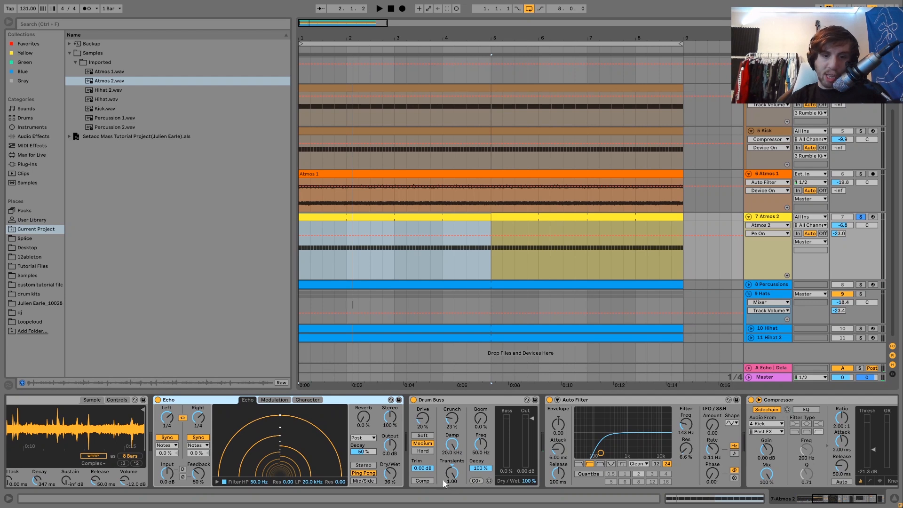
pyautogui.press('space')
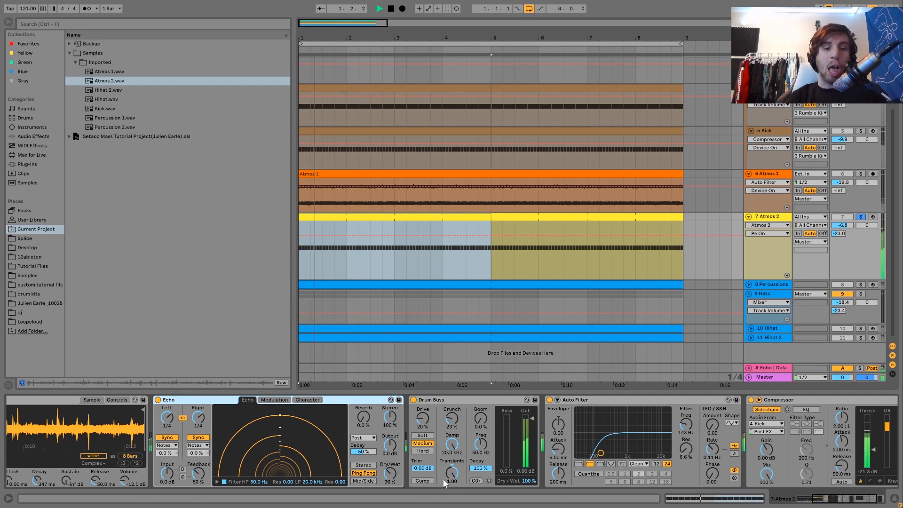
pyautogui.scroll(8, 442, 479)
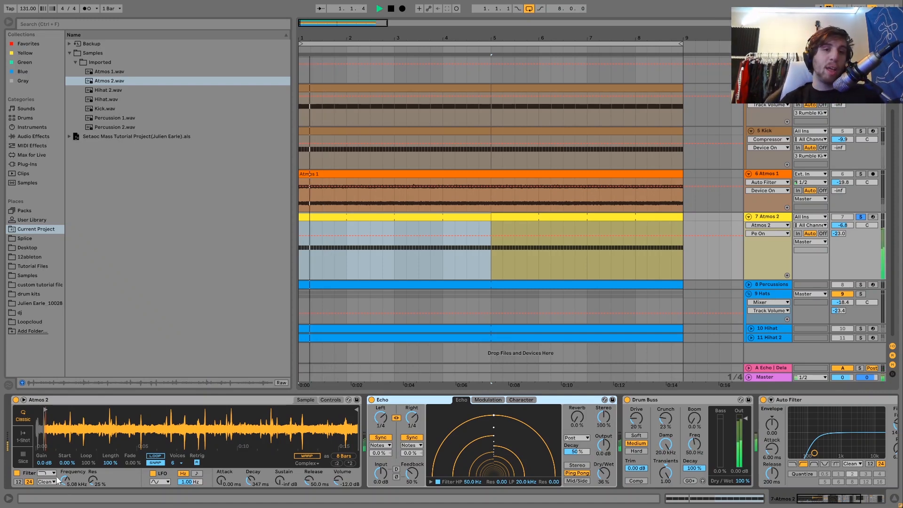
pyautogui.scroll(-12, 57, 480)
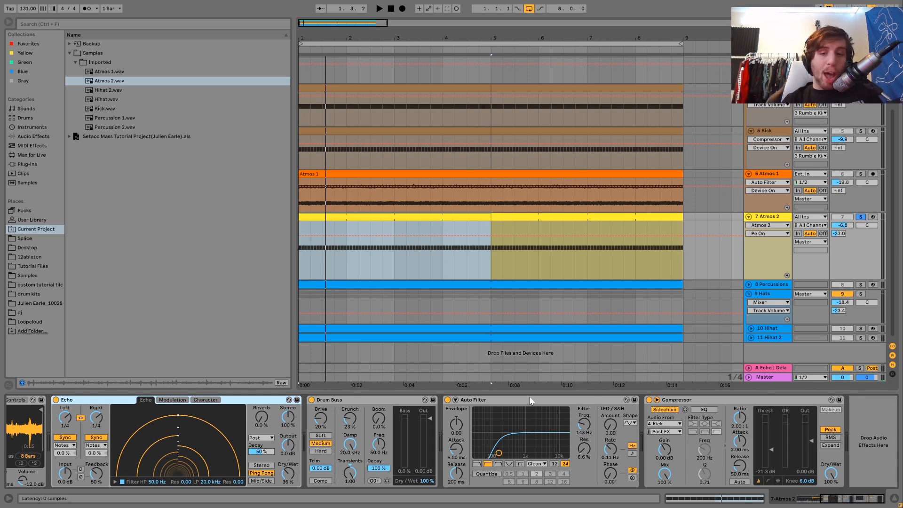
# Step: Inspect the Atmos 2 Compressor sidechained from 4-Kick, playing the track alone and together with the Rumble Kick group
pyautogui.click(673, 399)
pyautogui.press('space')
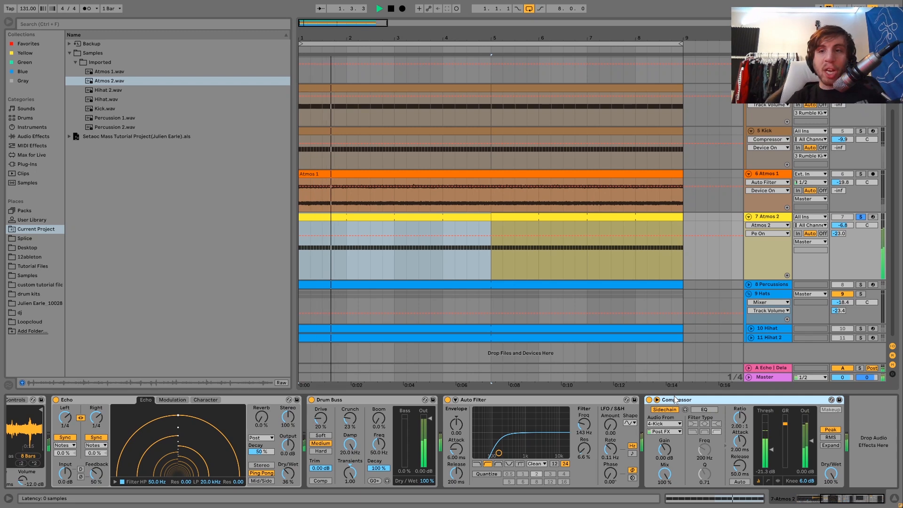
pyautogui.press('space')
pyautogui.scroll(2, 859, 117)
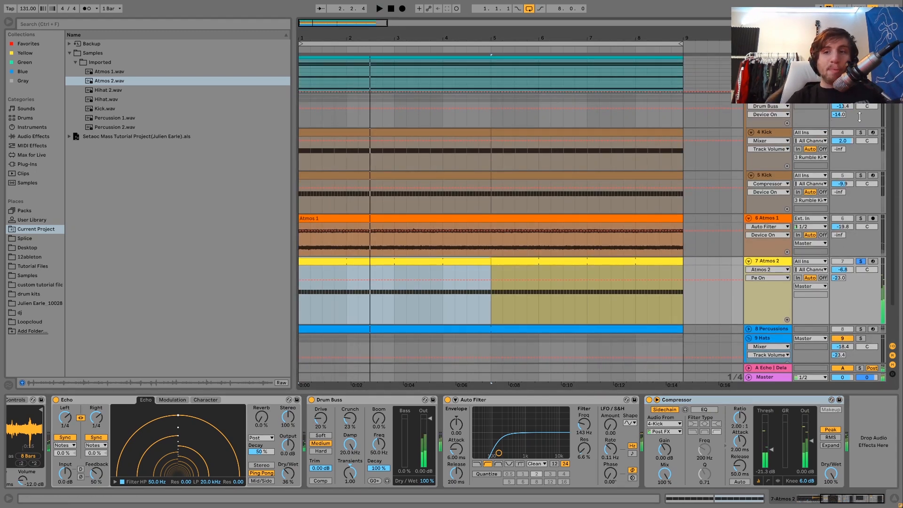
pyautogui.press('space')
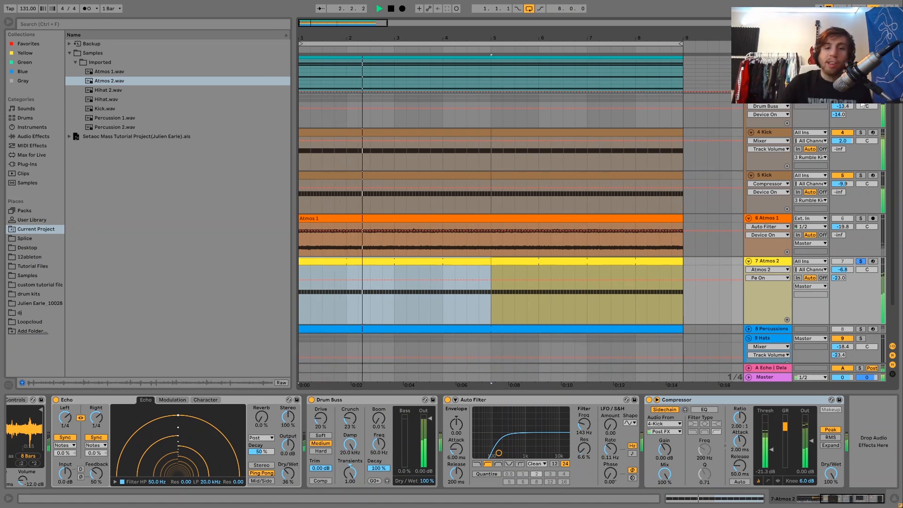
pyautogui.press('space')
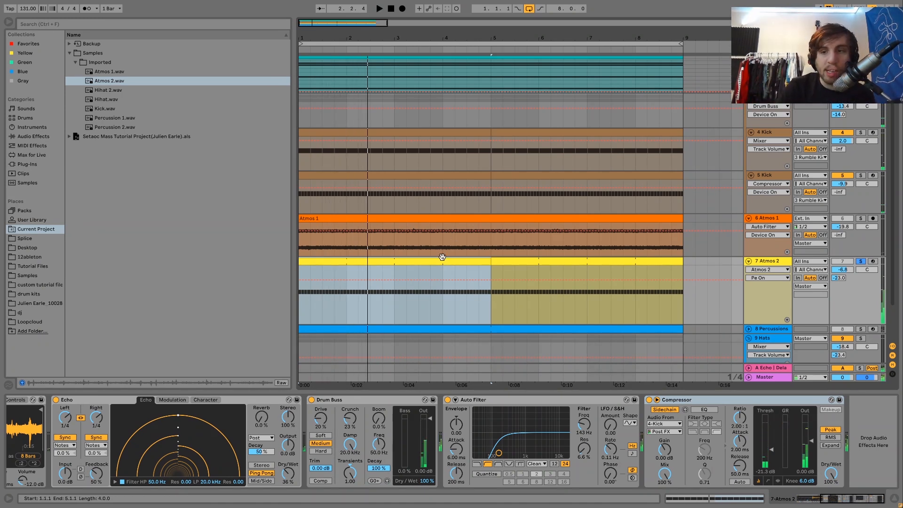
# Step: Show the MIDI notes of the first Atmos 2 clip, return to its devices and play it with the kick layers
pyautogui.doubleClick(444, 256)
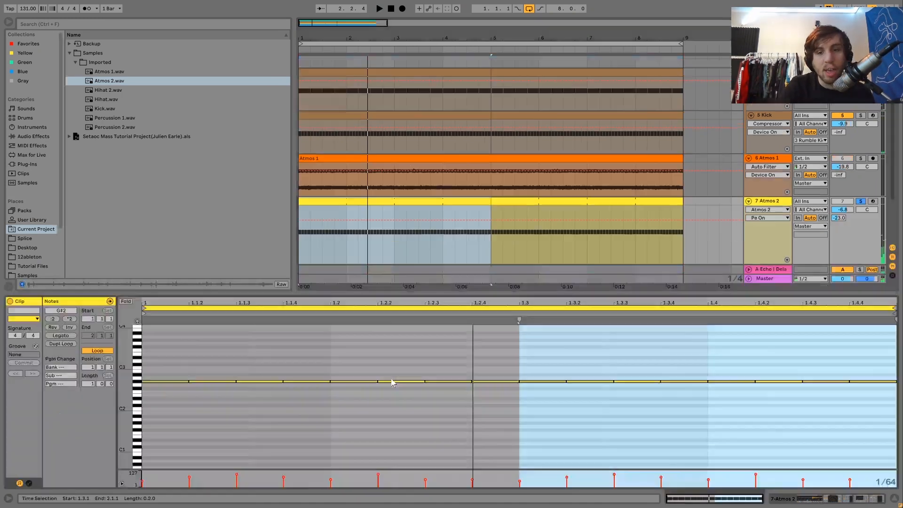
pyautogui.click(830, 499)
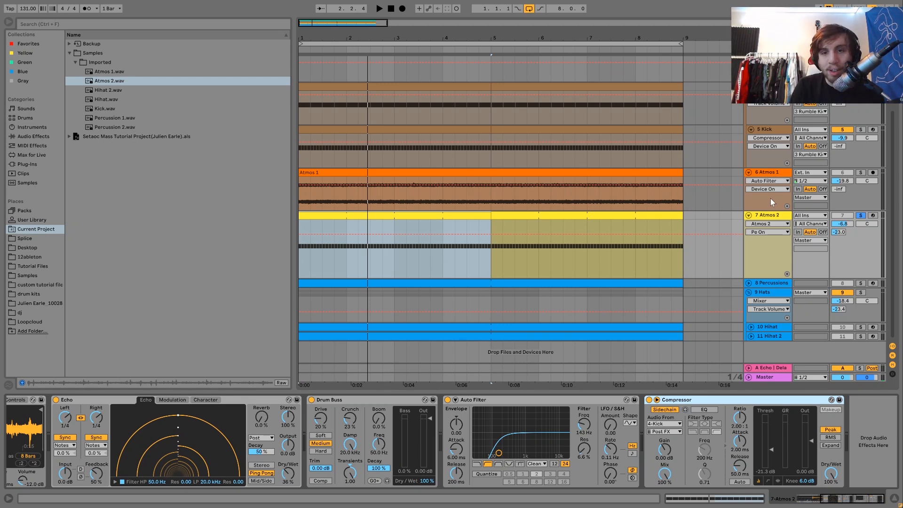
pyautogui.press('space')
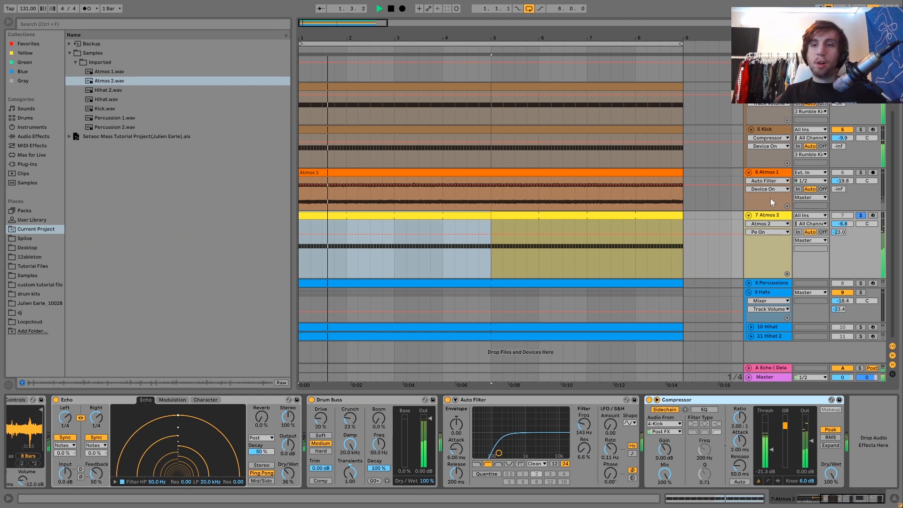
pyautogui.press('space')
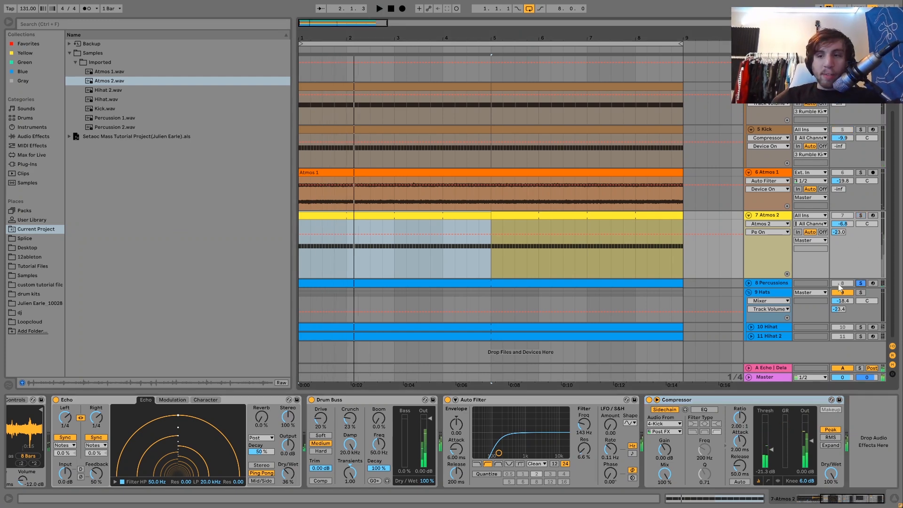
# Step: Play the soloed 8 Percussions track with its clips unfolded, and show its Drum Rack with the Percussion 1 sample
pyautogui.click(749, 283)
pyautogui.press('space')
pyautogui.click(767, 282)
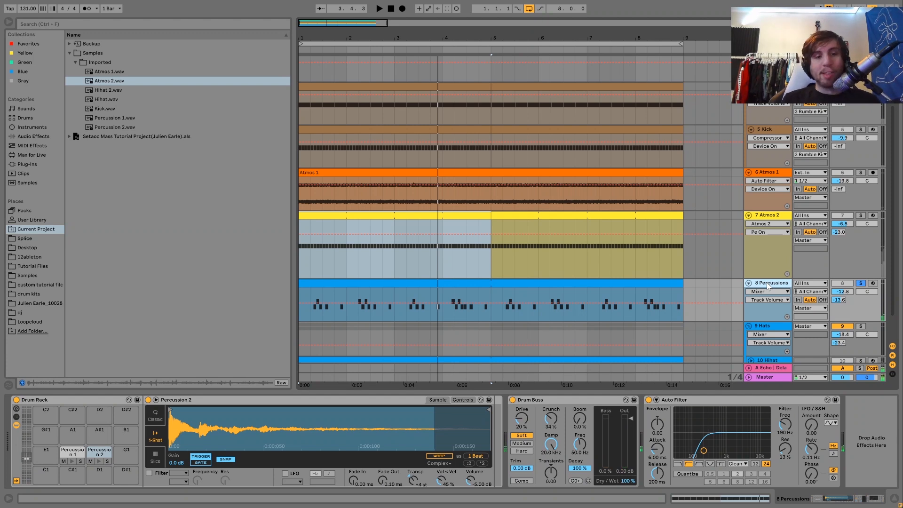
pyautogui.click(74, 459)
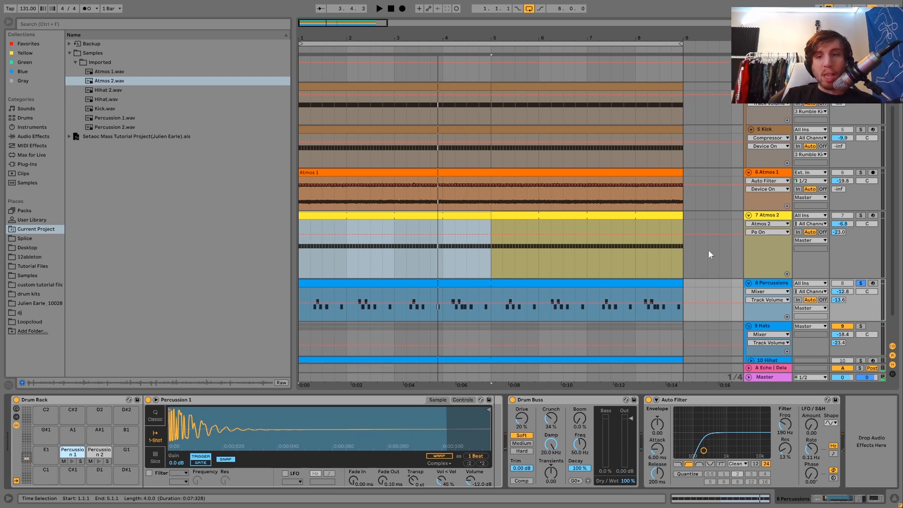
# Step: Unsolo 8 Percussions and play the full mix to hear the percussion in context
pyautogui.click(863, 284)
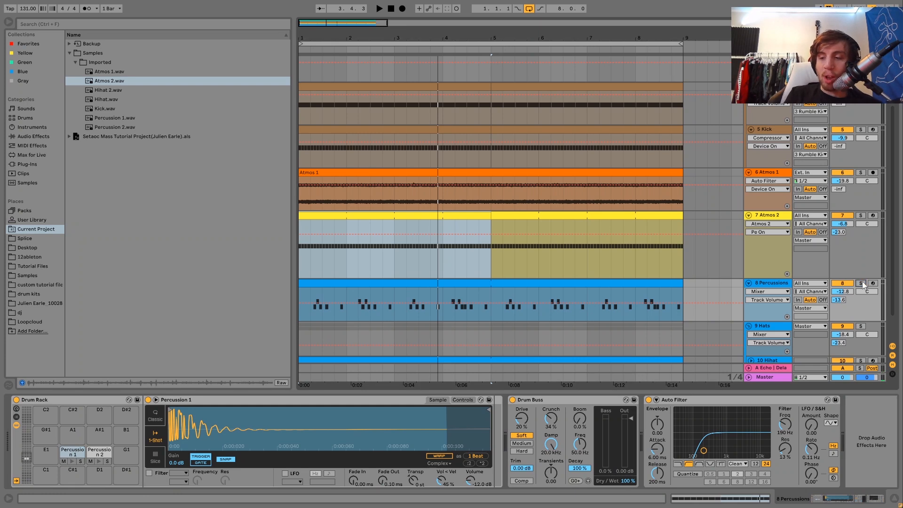
pyautogui.press('space')
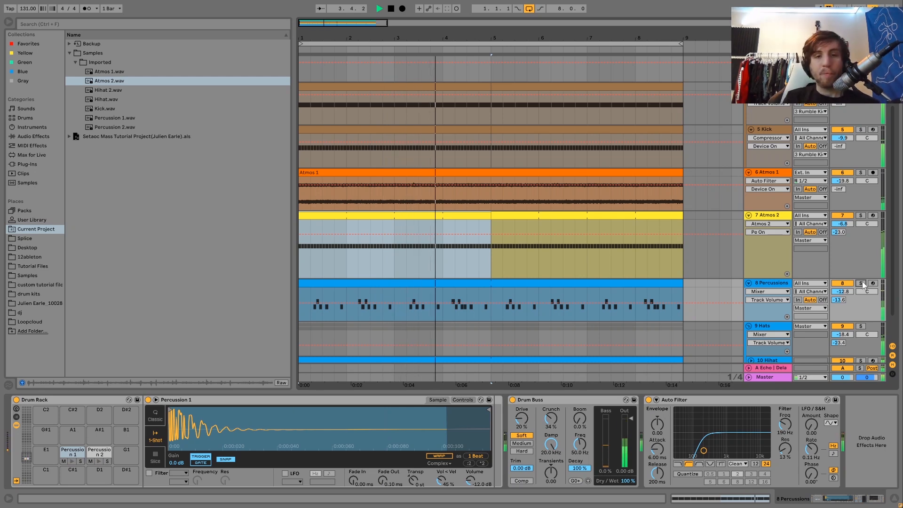
pyautogui.press('space')
pyautogui.scroll(-1, 862, 281)
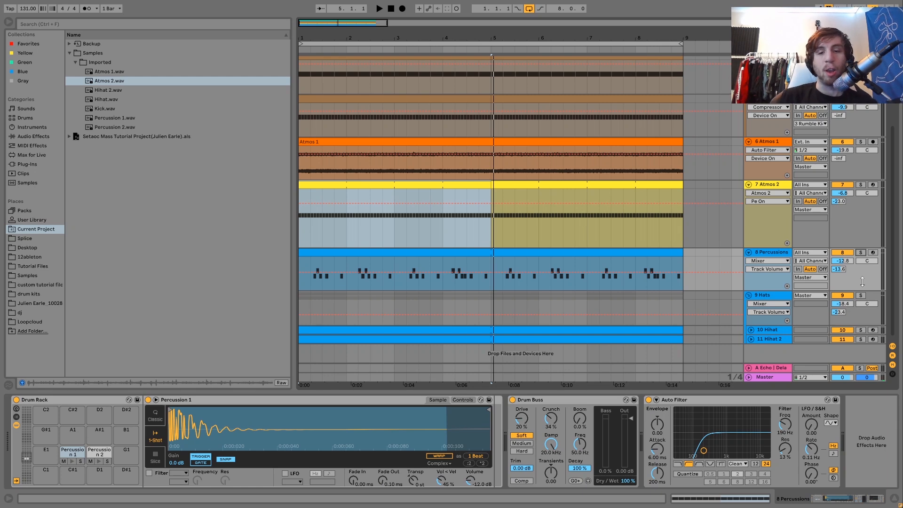
pyautogui.press('space')
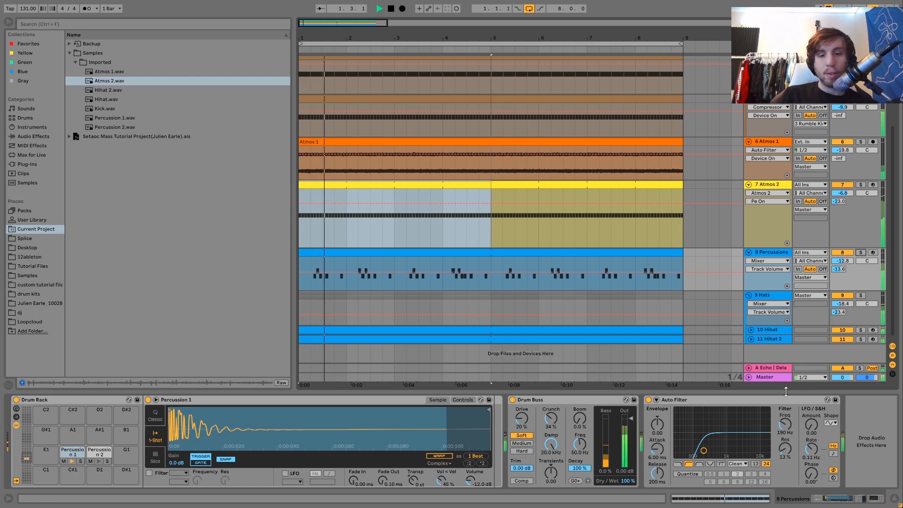
pyautogui.press('space')
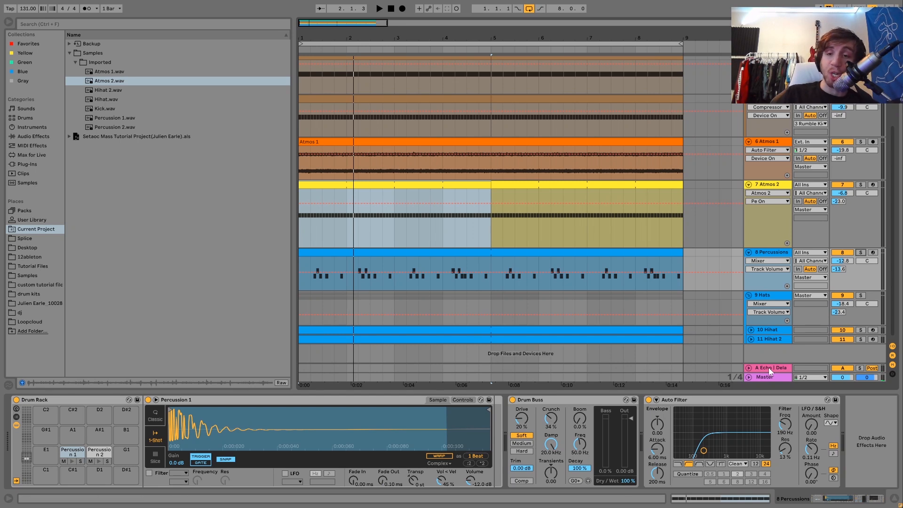
# Step: Solo the 9 Hats group and its 10 Hihat track for playback, showing 10 Hihat's unfolded clips and devices
pyautogui.click(860, 296)
pyautogui.press('space')
pyautogui.doubleClick(777, 332)
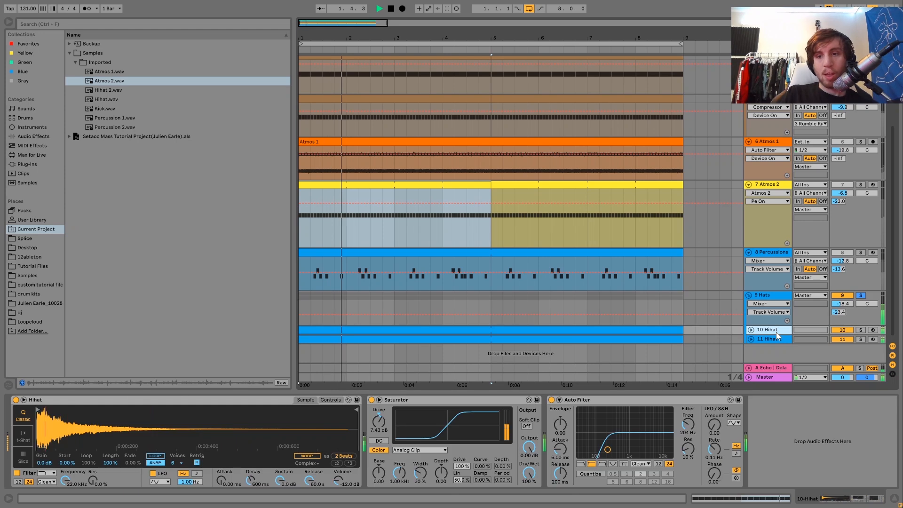
pyautogui.scroll(-2, 776, 332)
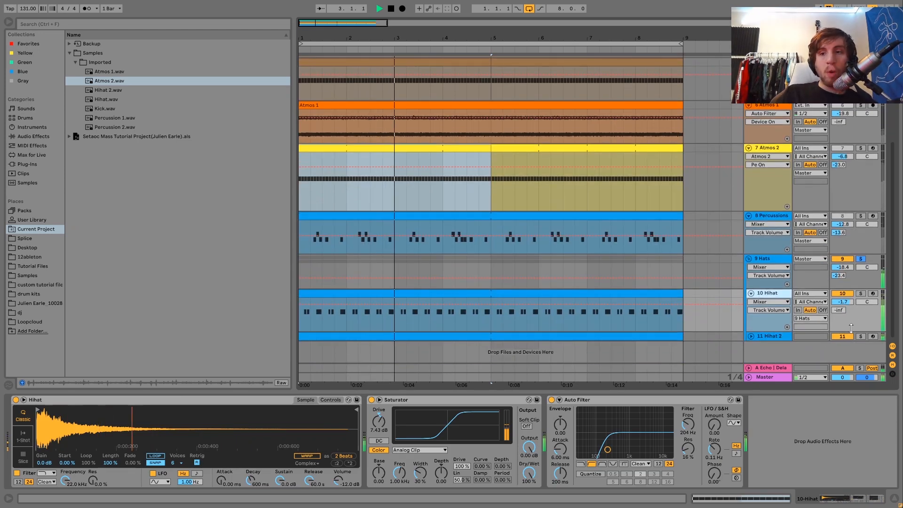
pyautogui.click(861, 293)
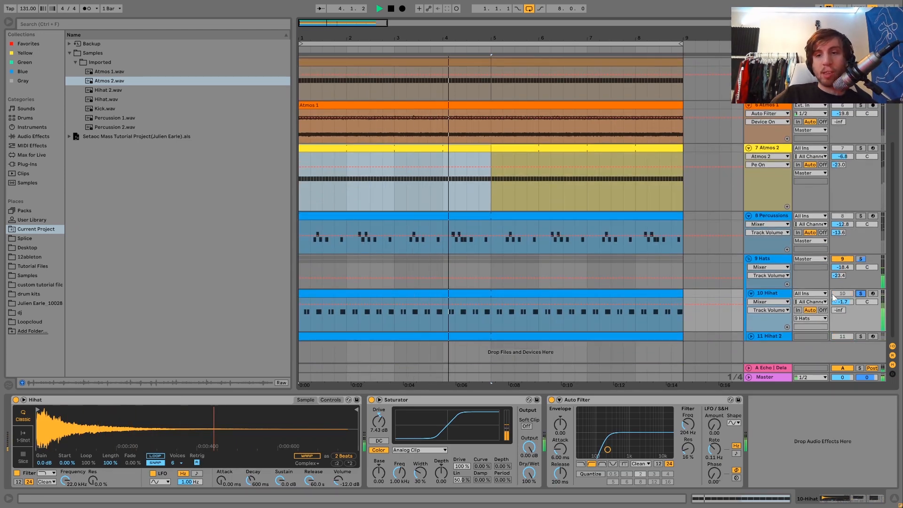
pyautogui.press('space')
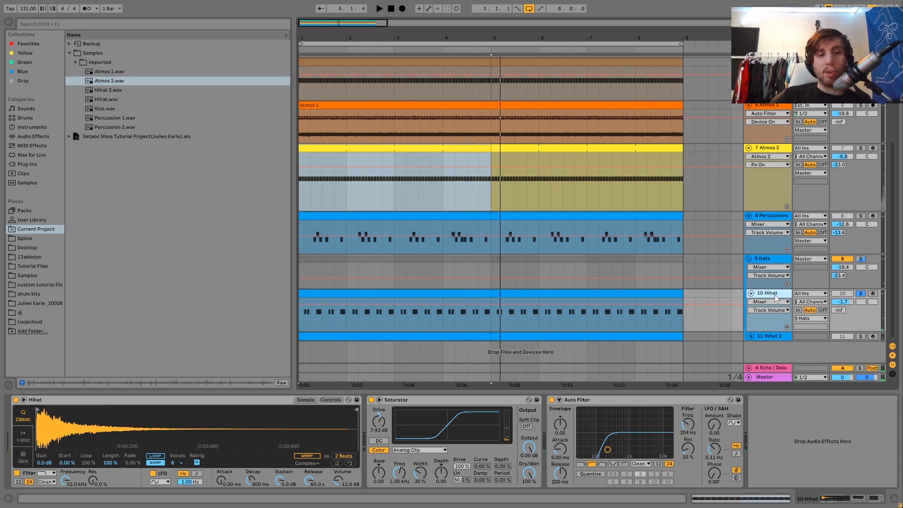
pyautogui.press('space')
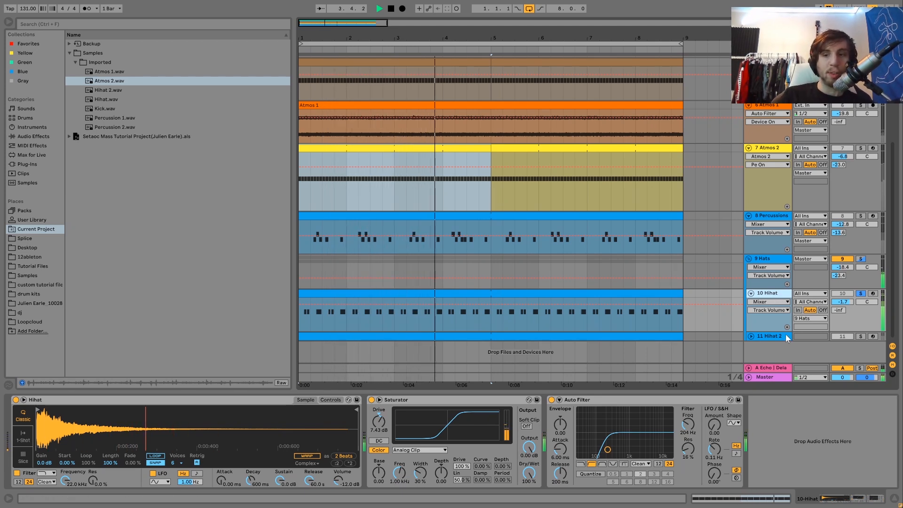
# Step: Solo 11 Hihat 2 during playback and show its devices and unfolded clips
pyautogui.click(861, 336)
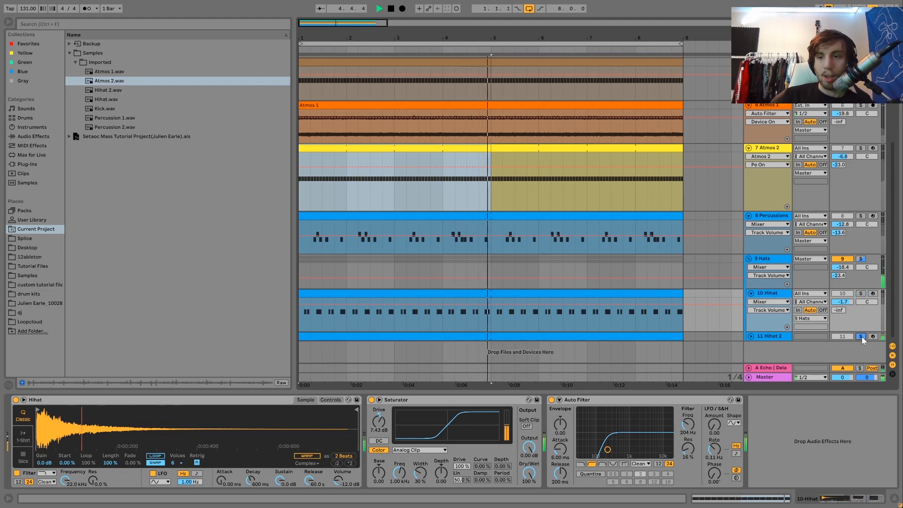
pyautogui.click(771, 338)
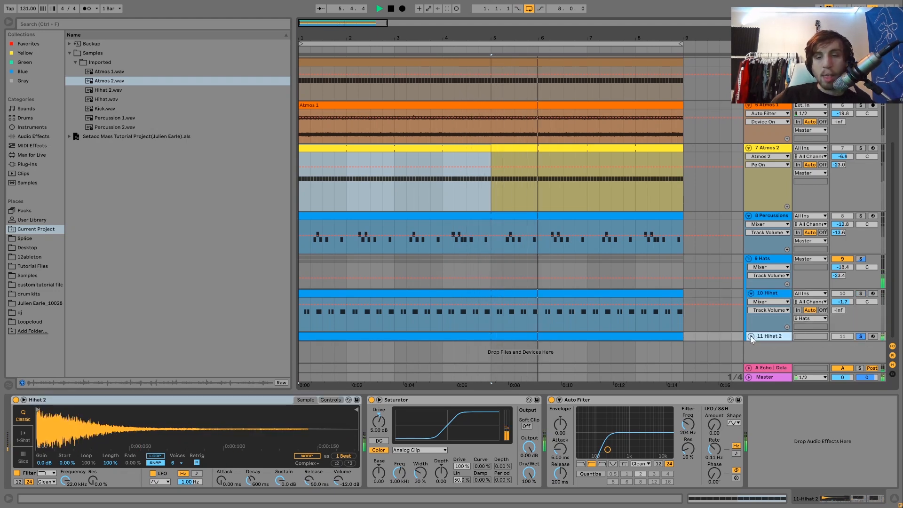
pyautogui.click(751, 336)
pyautogui.press('space')
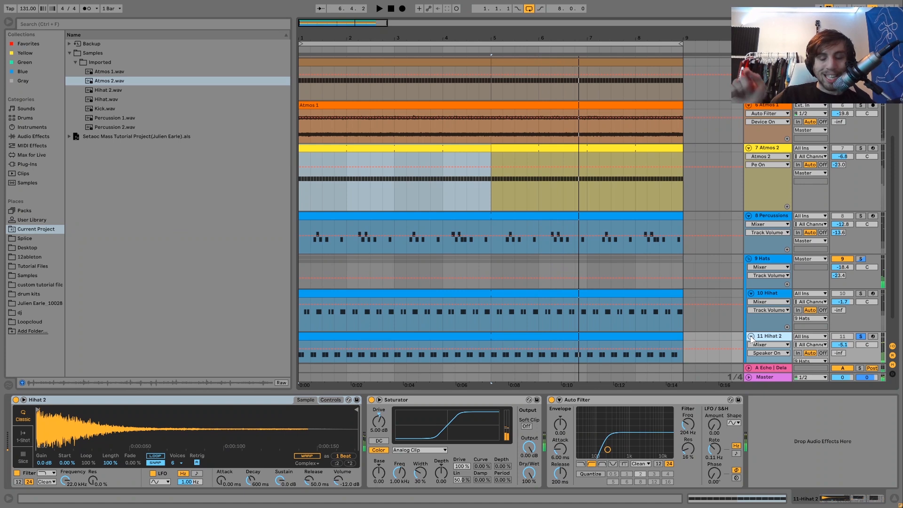
# Step: Play both hihats together, inspect the 9 Hats group's Drum Buss and Auto Filter, and return to 10 Hihat's devices
pyautogui.press('space')
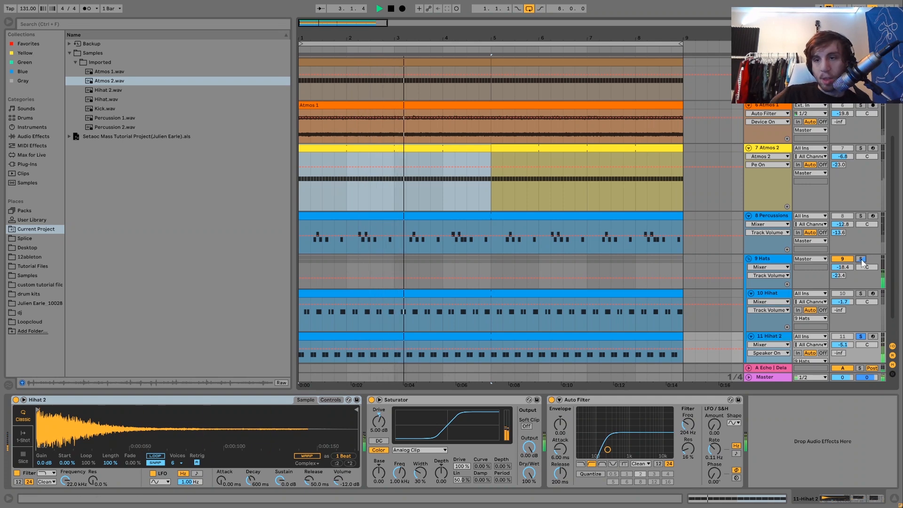
pyautogui.click(750, 269)
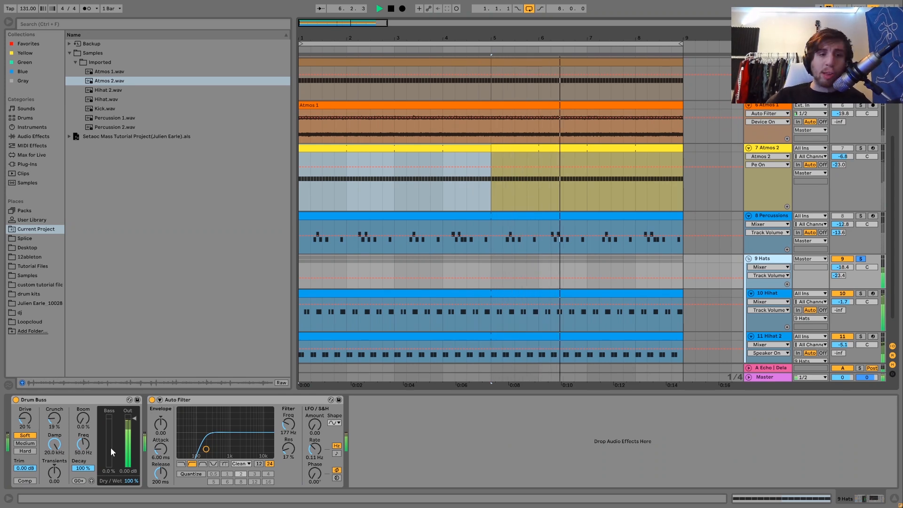
pyautogui.press('space')
pyautogui.click(773, 296)
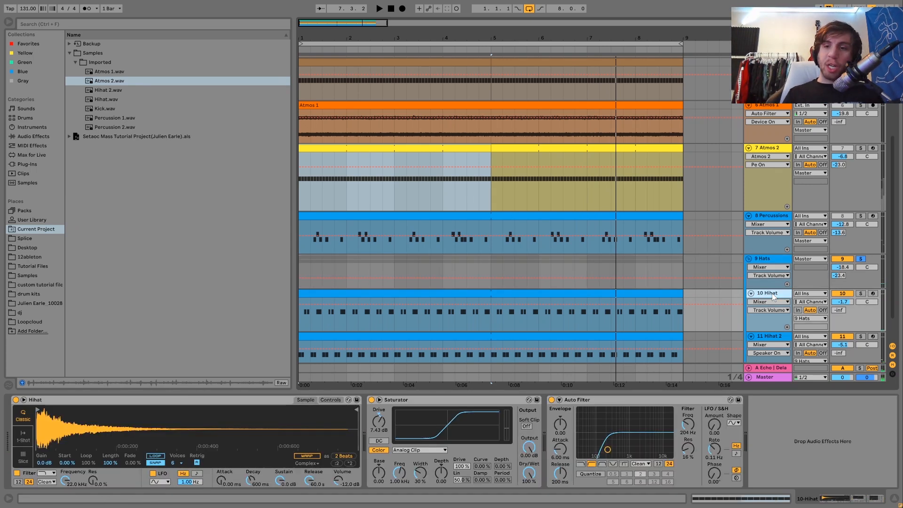
# Step: Unsolo the 9 Hats group to play the full mix with its devices shown, and solo the group again for comparison
pyautogui.click(771, 259)
pyautogui.scroll(6, 772, 258)
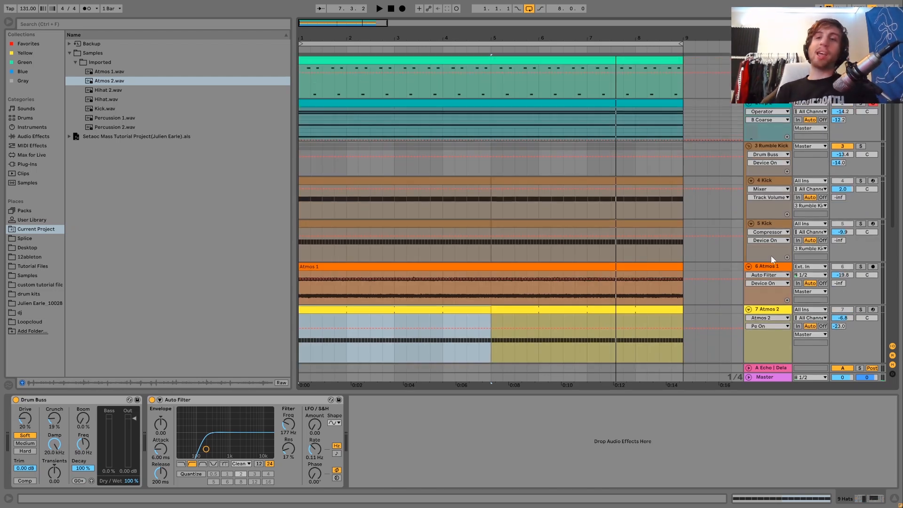
pyautogui.scroll(-5, 771, 256)
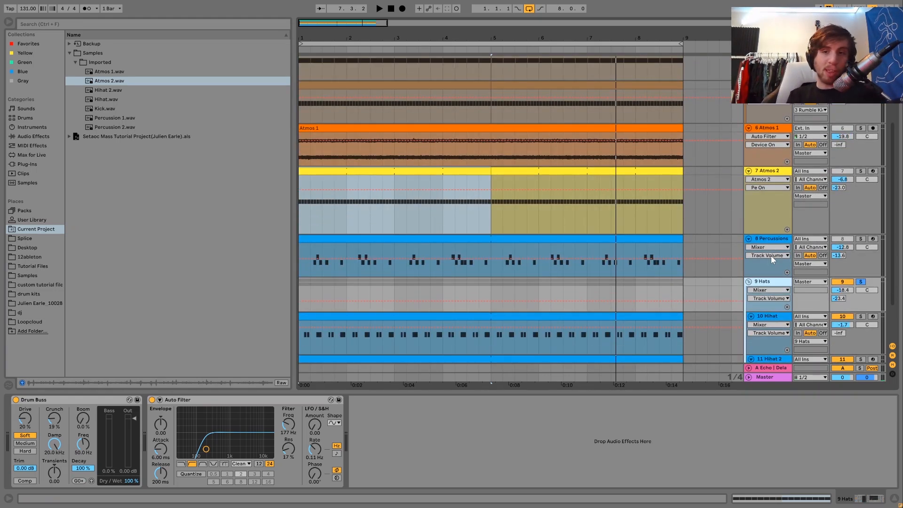
pyautogui.click(858, 282)
pyautogui.press('space')
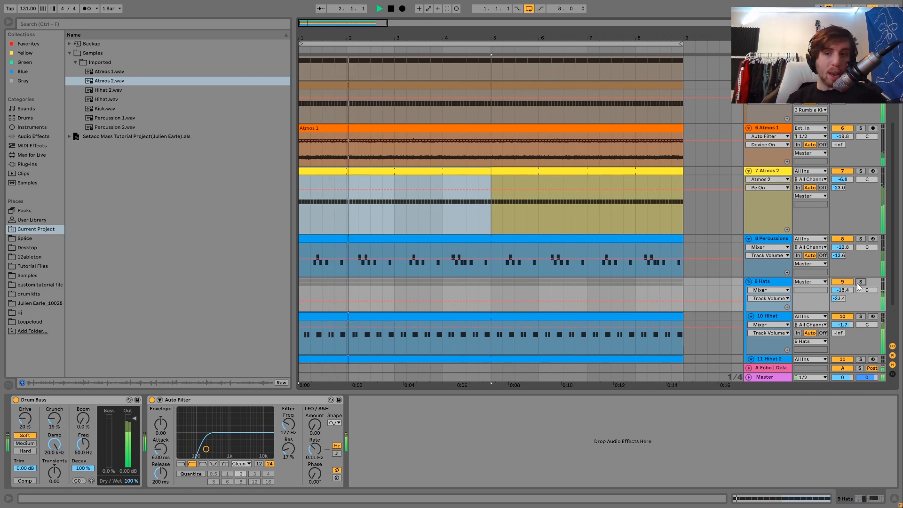
pyautogui.click(861, 281)
pyautogui.press('space')
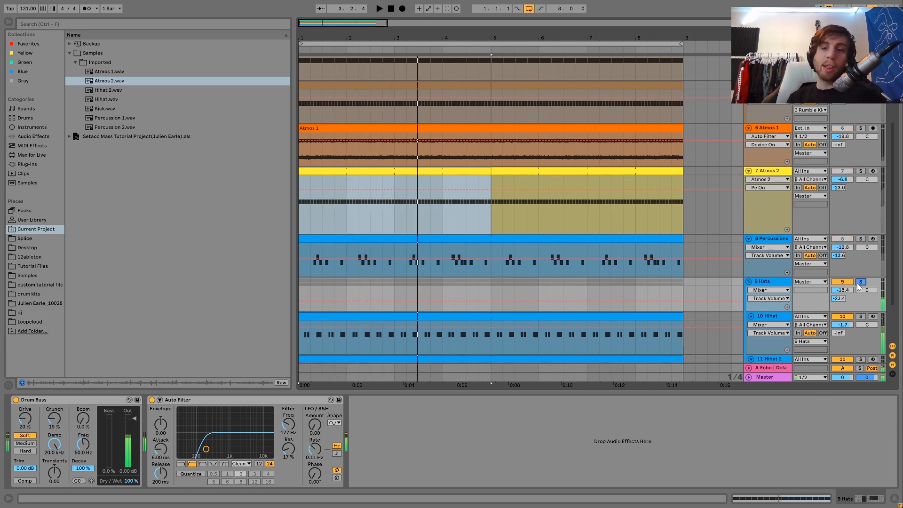
# Step: Show 10 Hihat's devices, return to the 9 Hats group's Drum Buss and Auto Filter, and play the soloed hats
pyautogui.click(771, 319)
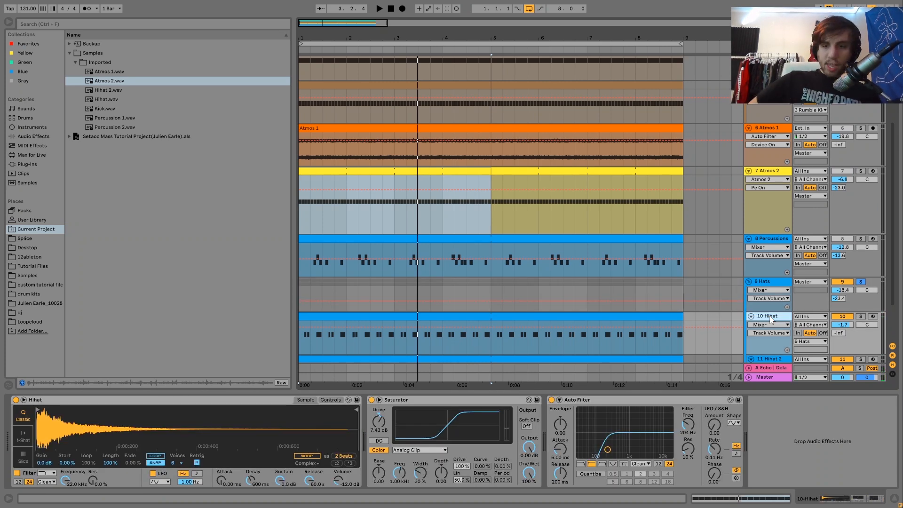
pyautogui.scroll(-2, 777, 272)
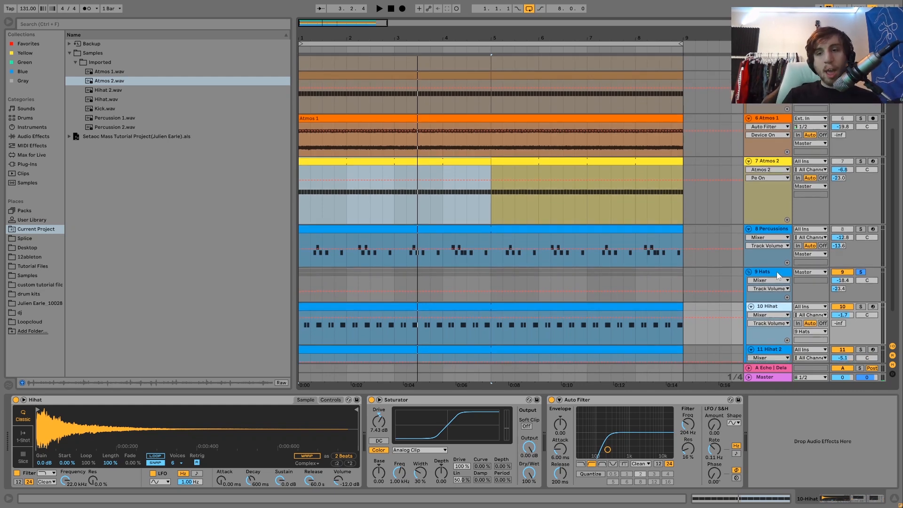
pyautogui.click(773, 269)
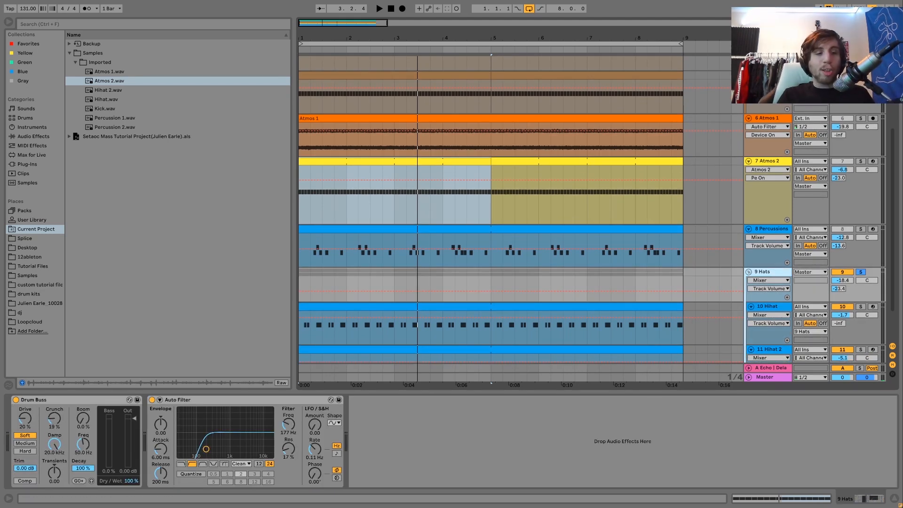
pyautogui.press('space')
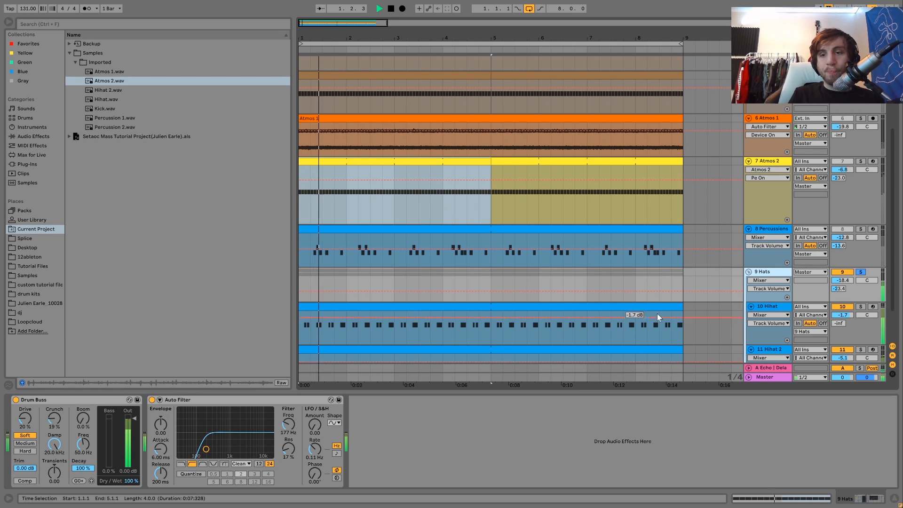
pyautogui.scroll(-3, 656, 314)
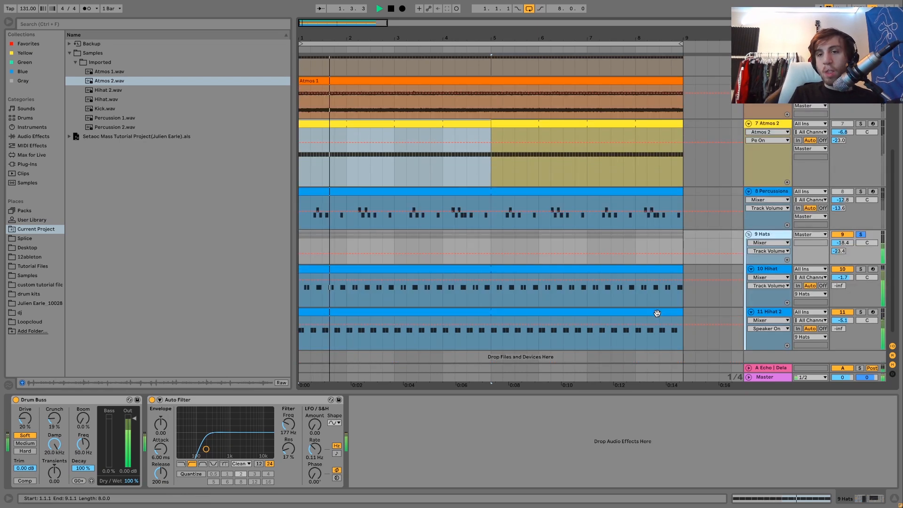
# Step: Solo the A Echo | Delay return, show its device chain, unfold the track and play it alone while reviewing the other tracks
pyautogui.click(860, 369)
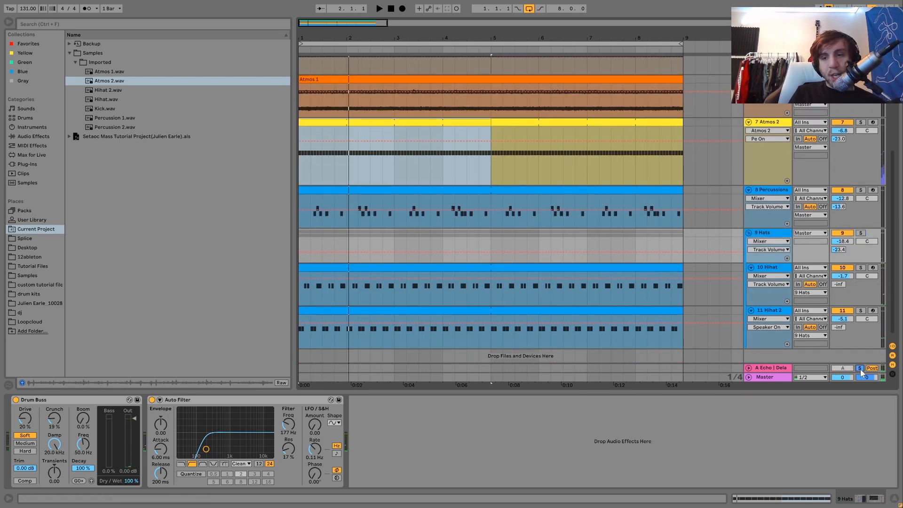
pyautogui.click(771, 368)
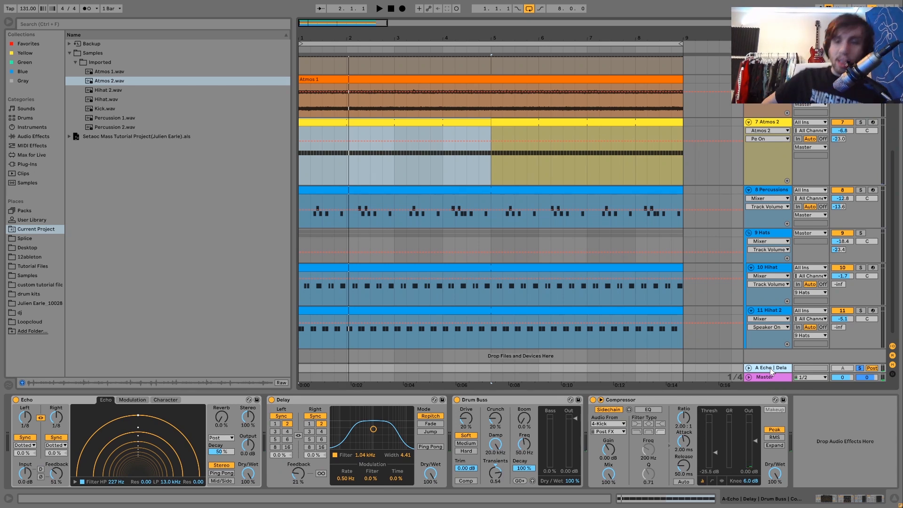
pyautogui.press('space')
pyautogui.doubleClick(771, 370)
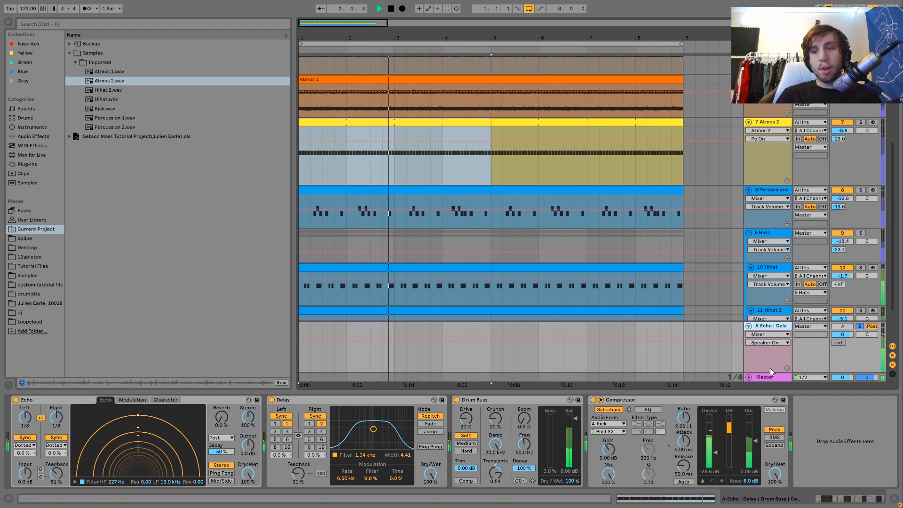
pyautogui.scroll(6, 797, 229)
pyautogui.press('space')
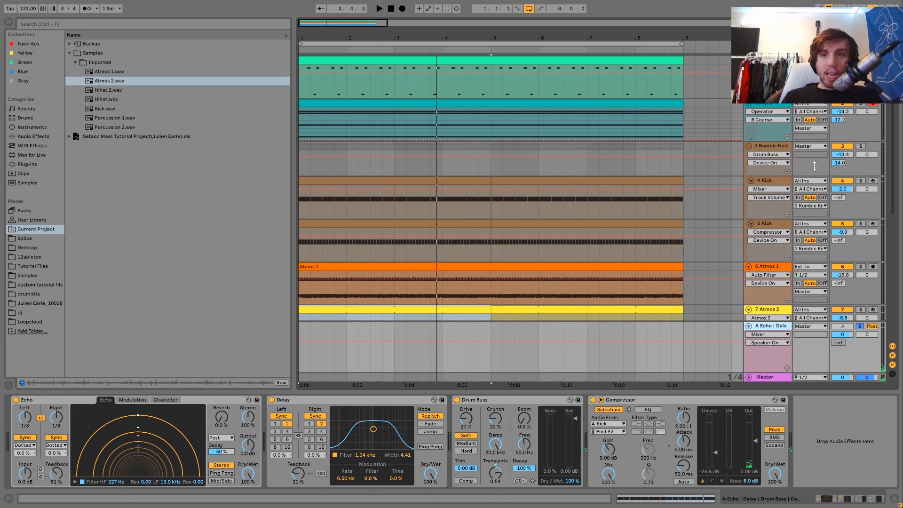
pyautogui.press('space')
pyautogui.scroll(-3, 811, 164)
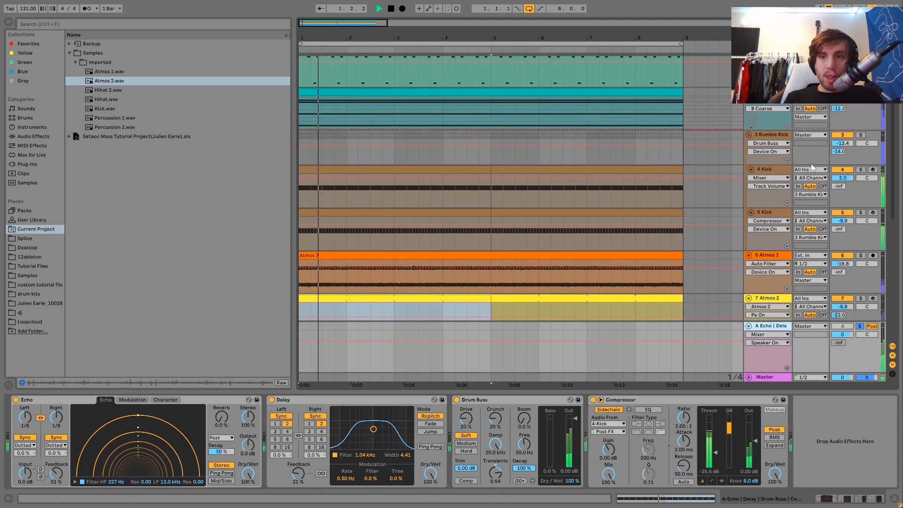
pyautogui.scroll(-8, 811, 162)
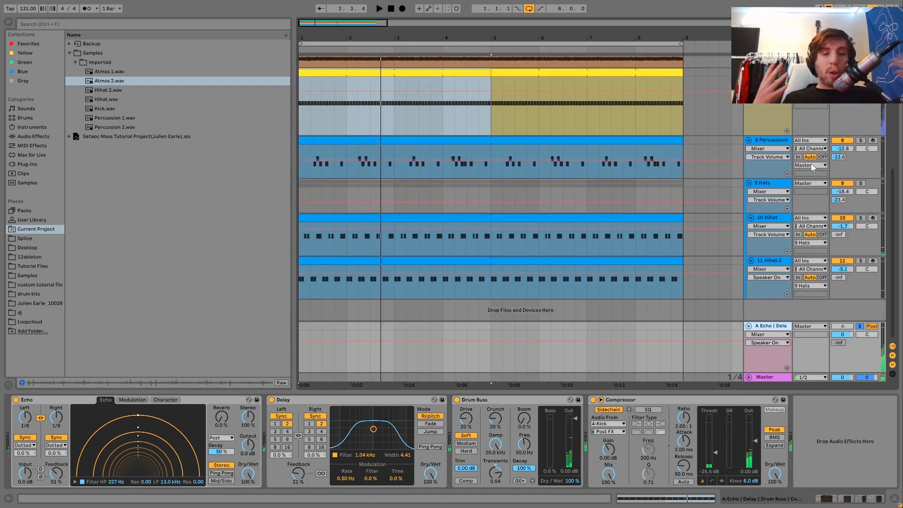
# Step: Unsolo the A Echo | Delay return and play the full mix to hear the effect in context
pyautogui.click(859, 328)
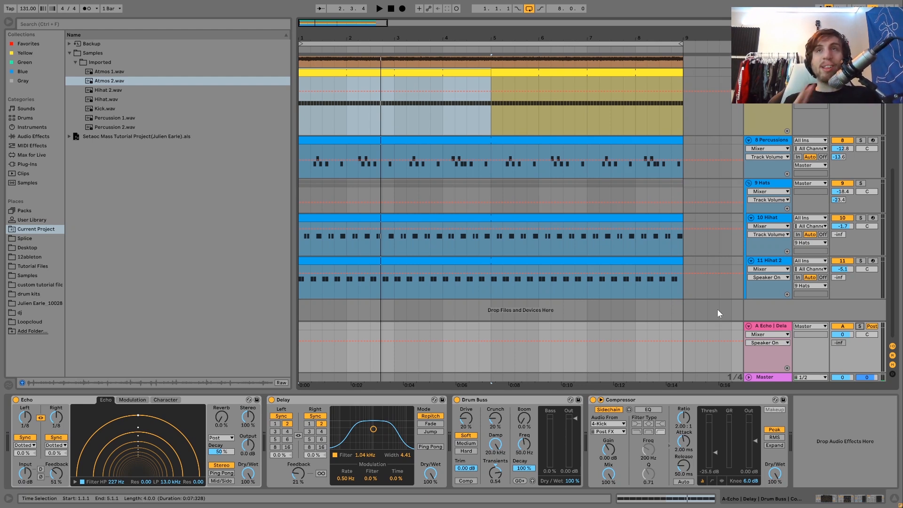
pyautogui.scroll(5, 718, 309)
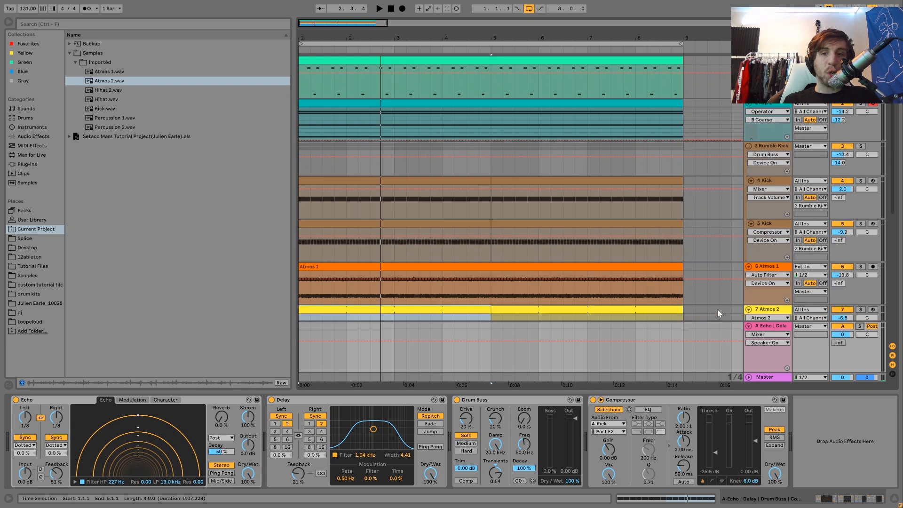
pyautogui.scroll(-3, 718, 309)
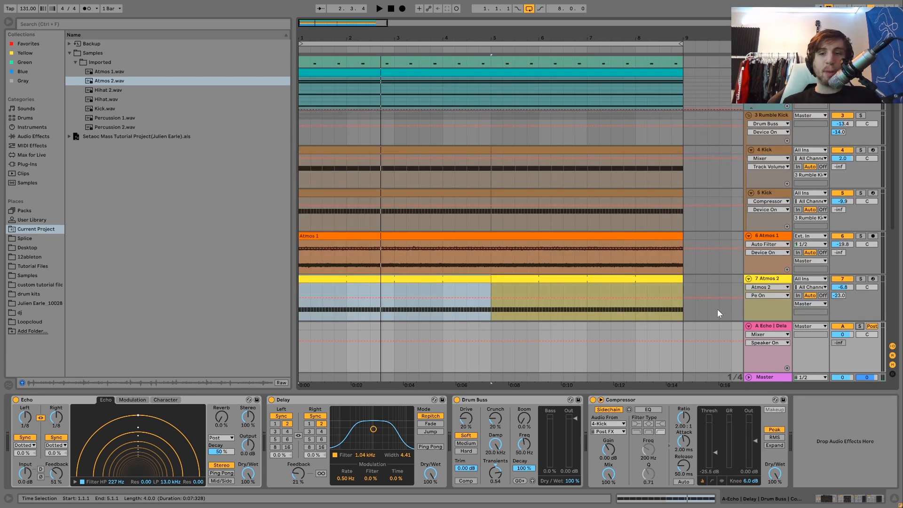
pyautogui.scroll(-3, 718, 309)
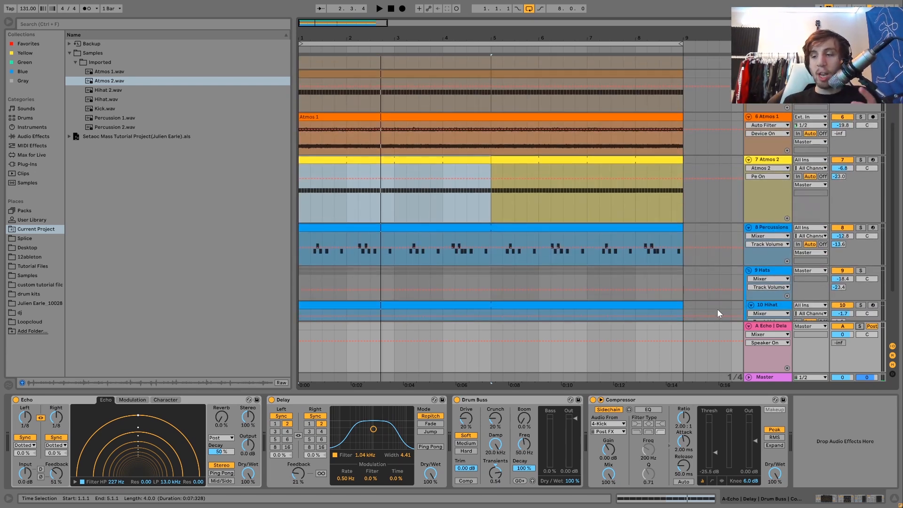
pyautogui.press('space')
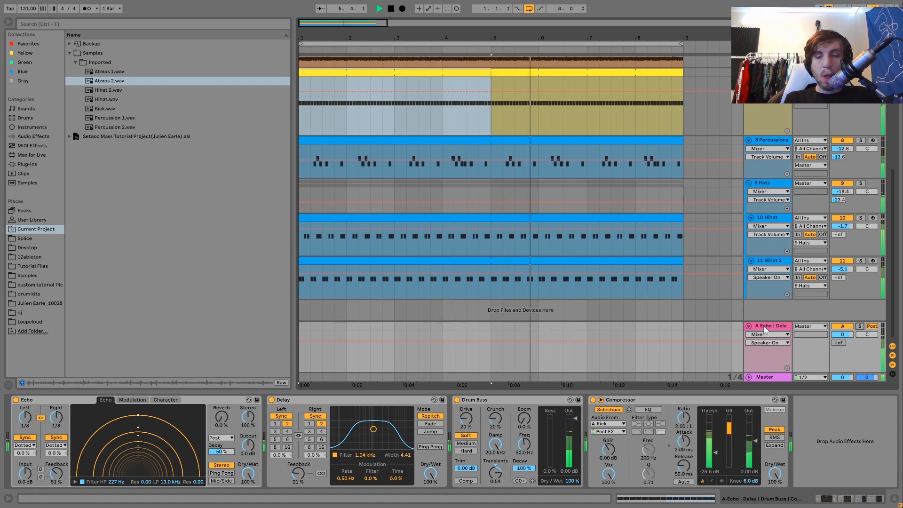
pyautogui.press('space')
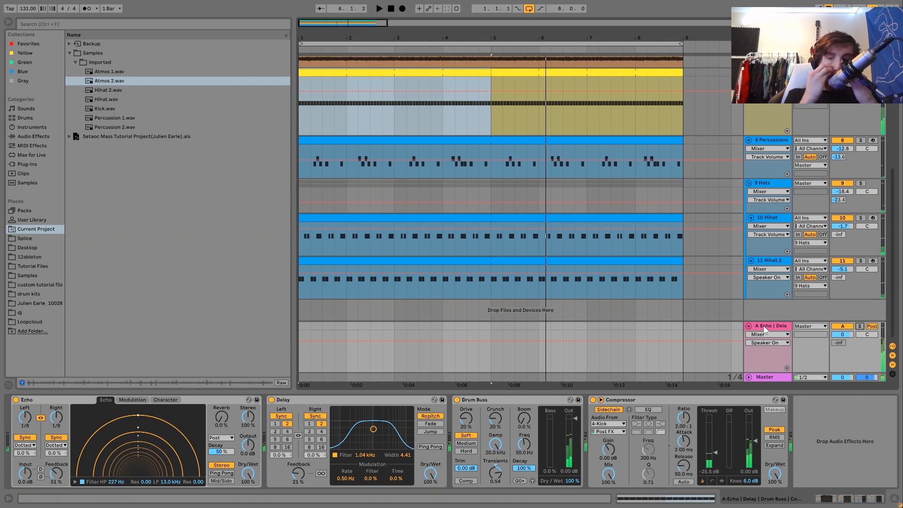
pyautogui.press('space')
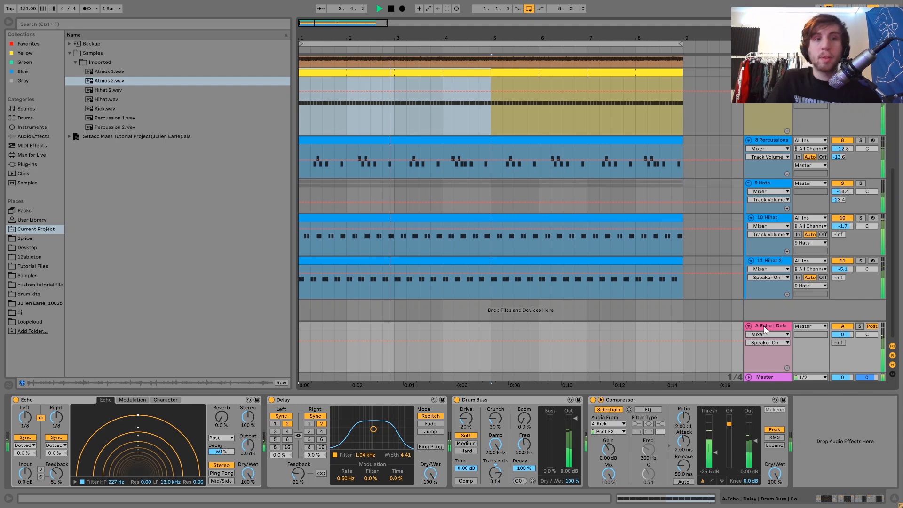
pyautogui.press('space')
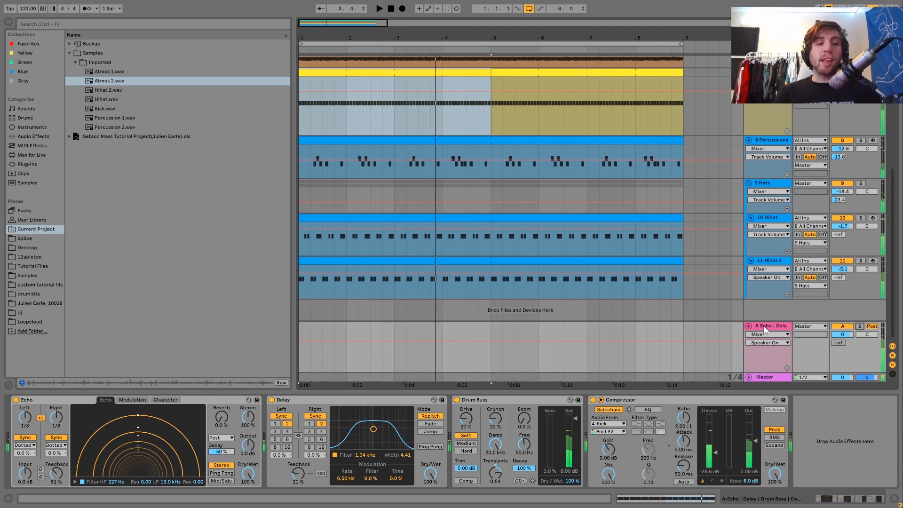
# Step: Solo the A Echo | Delay return, compare it with the full mix during playback, and inspect its Echo, Delay and Drum Buss
pyautogui.press('space')
pyautogui.press('space')
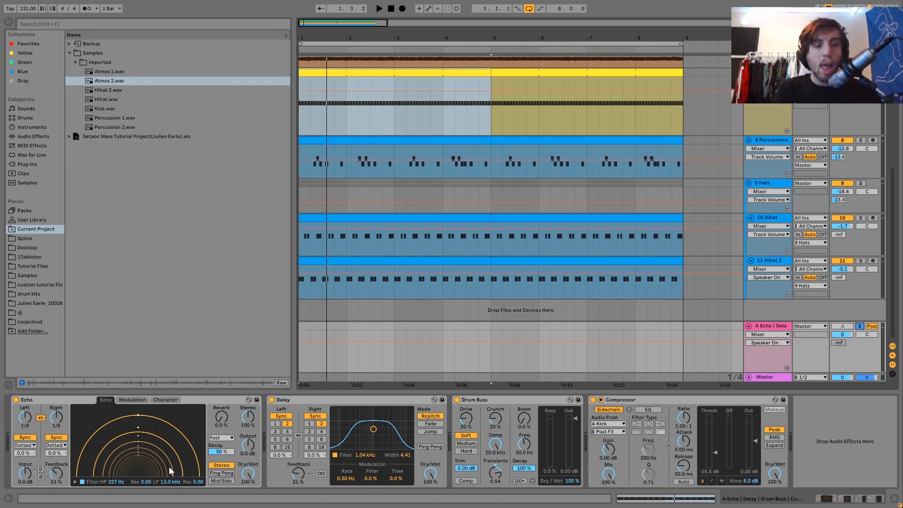
pyautogui.press('space')
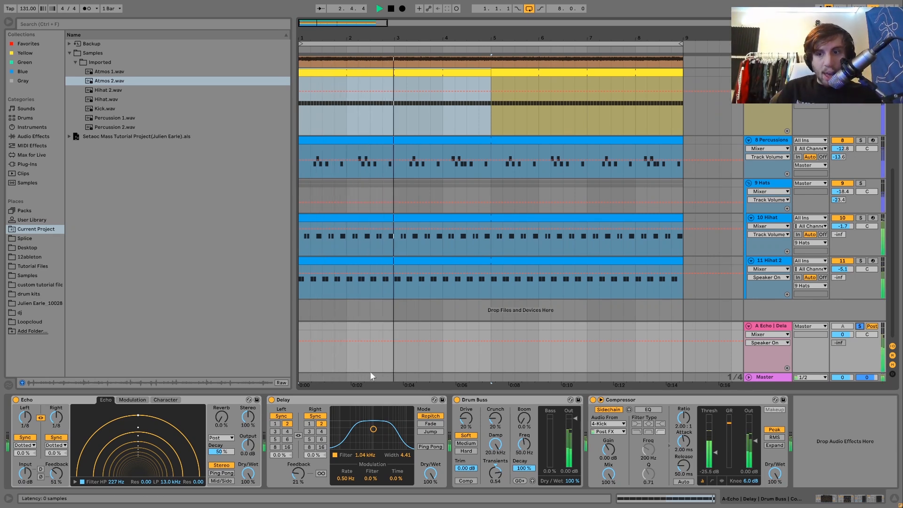
pyautogui.click(860, 326)
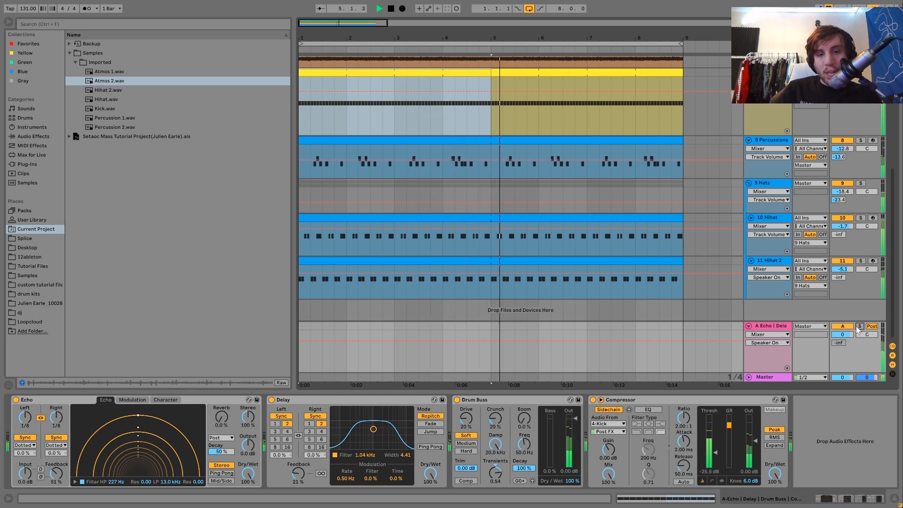
pyautogui.click(859, 326)
pyautogui.press('space')
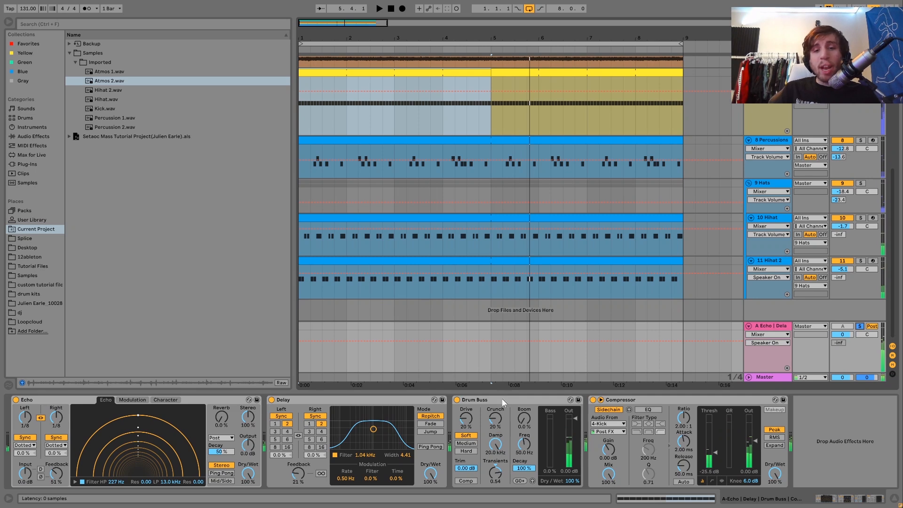
pyautogui.press('space')
pyautogui.press('space')
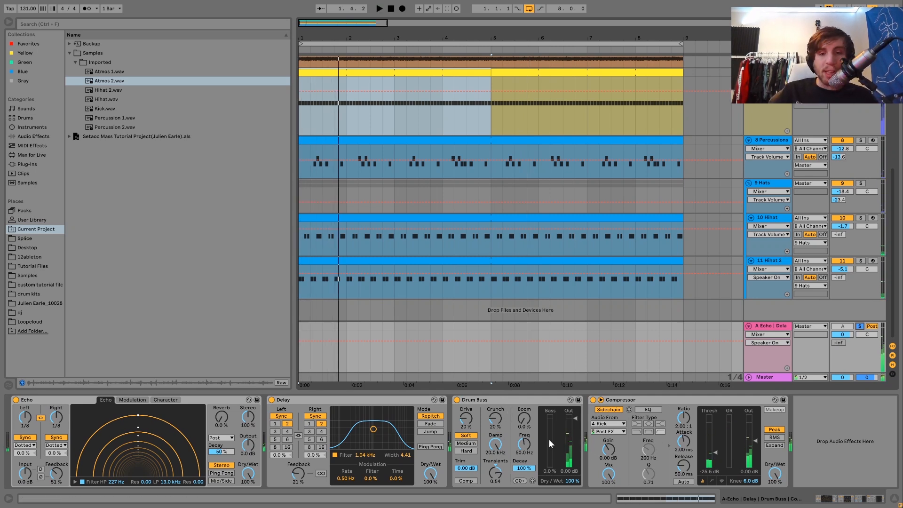
# Step: Bypass the sidechain Compressor on the A Echo | Delay return and play the soloed return without it
pyautogui.click(721, 401)
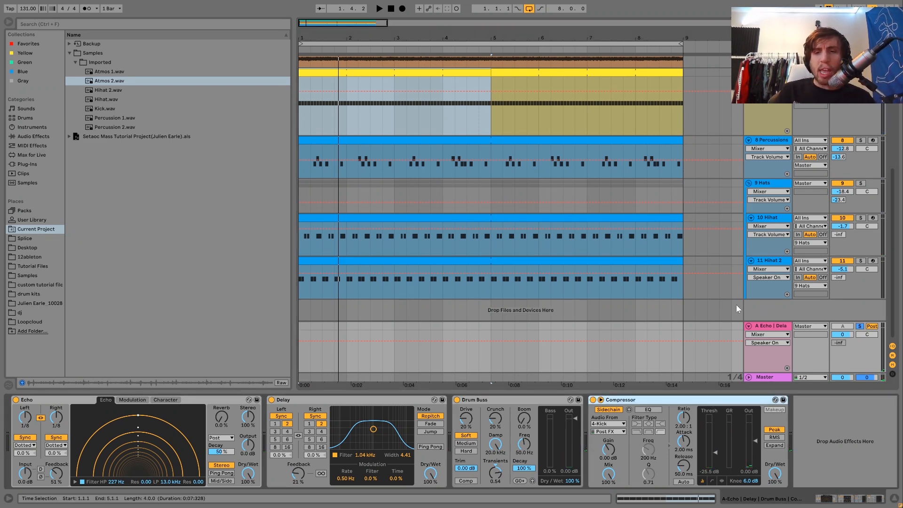
pyautogui.scroll(8, 736, 304)
pyautogui.scroll(1, 781, 241)
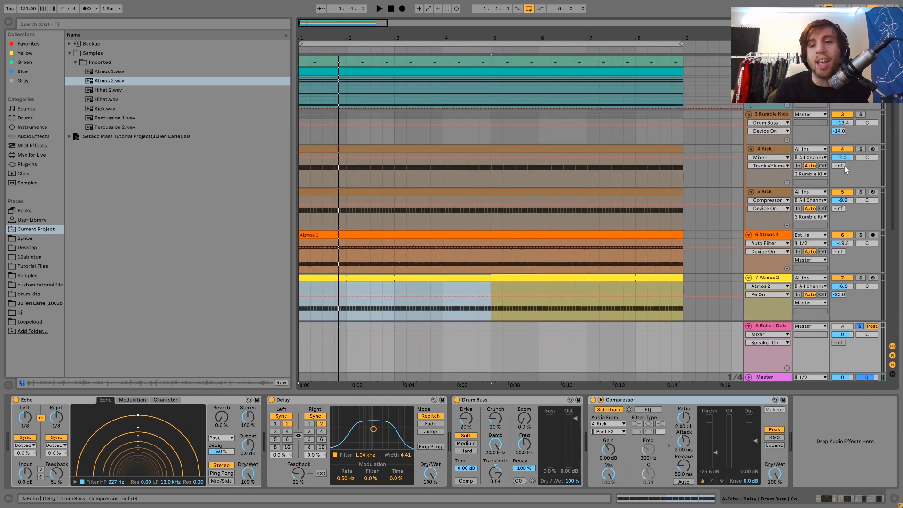
pyautogui.click(593, 399)
pyautogui.press('space')
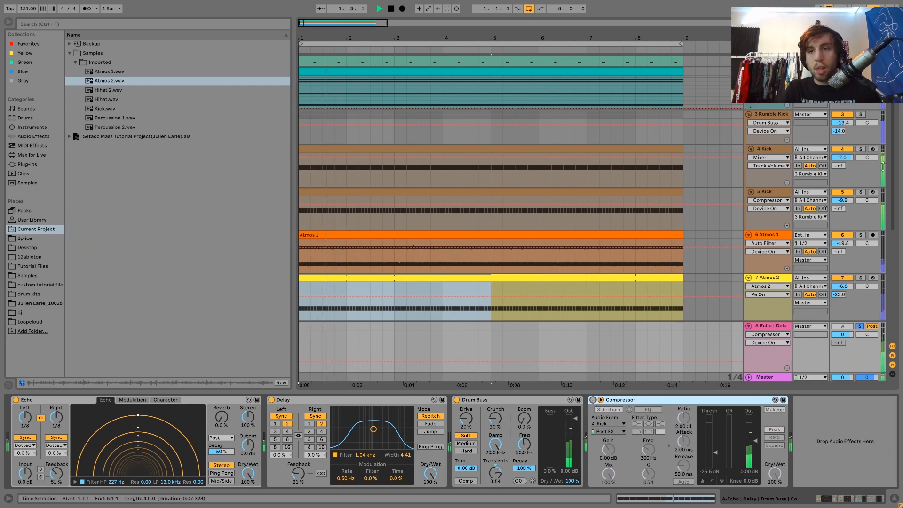
# Step: Solo 4 Kick, unsolo the A Echo | Delay return, and play the kick with the return's Compressor bypassed
pyautogui.click(861, 149)
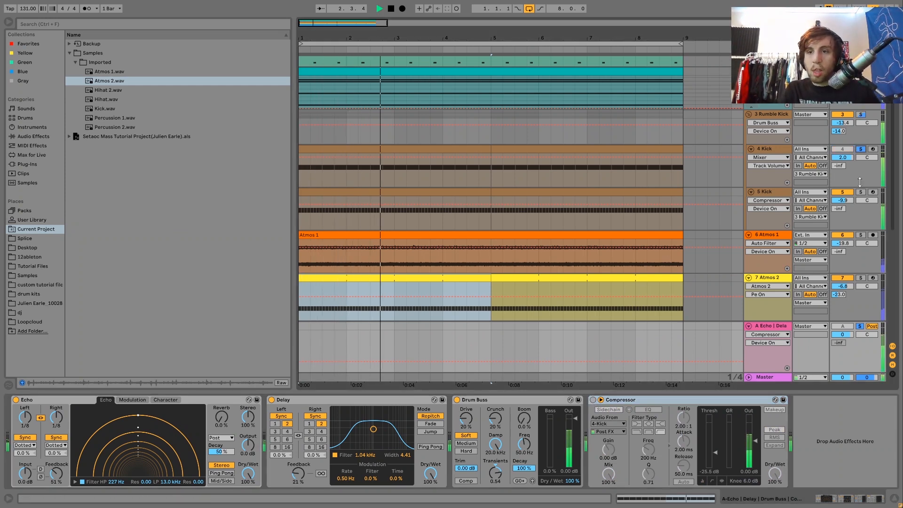
pyautogui.click(859, 327)
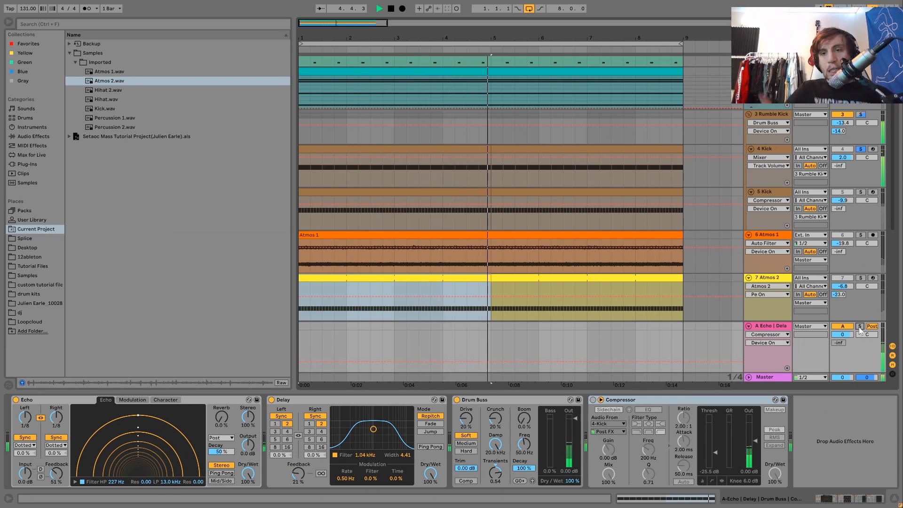
pyautogui.press('space')
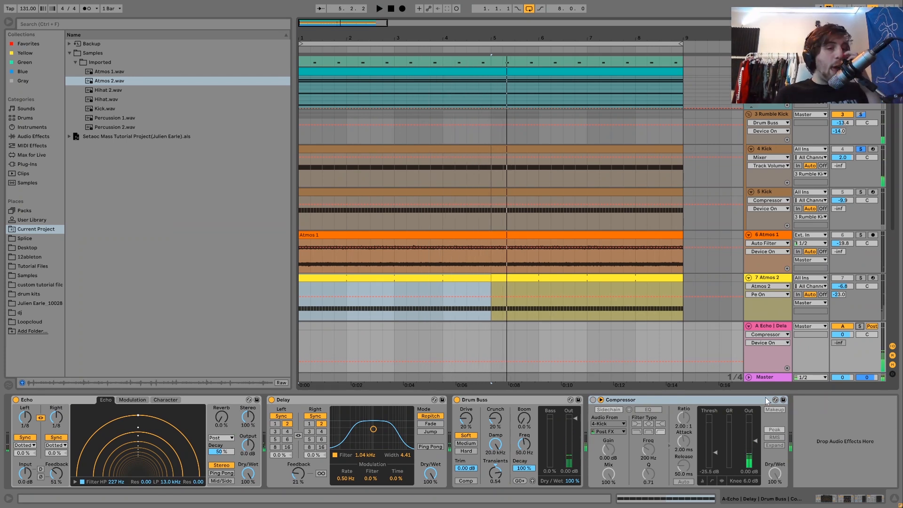
pyautogui.press('space')
pyautogui.press('space')
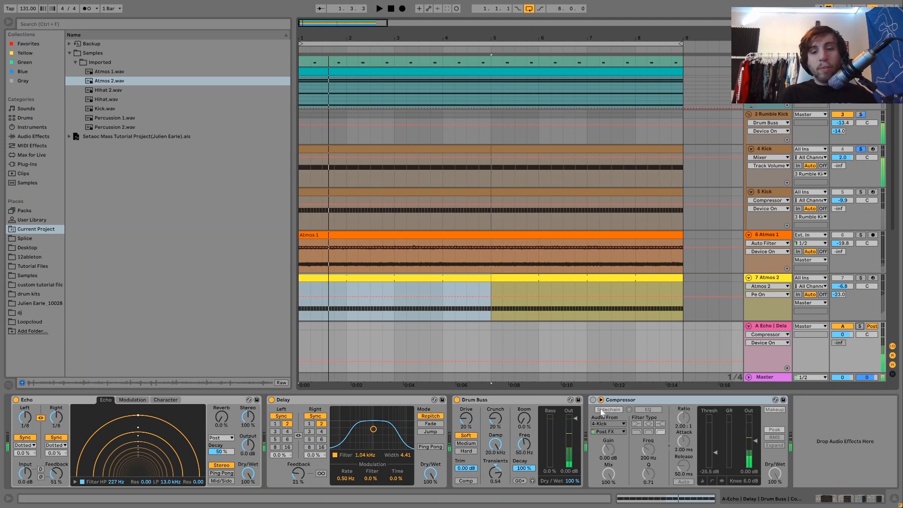
# Step: Turn the sidechain Compressor on the A Echo | Delay return back on and play the soloed kick with it
pyautogui.click(593, 400)
pyautogui.press('space')
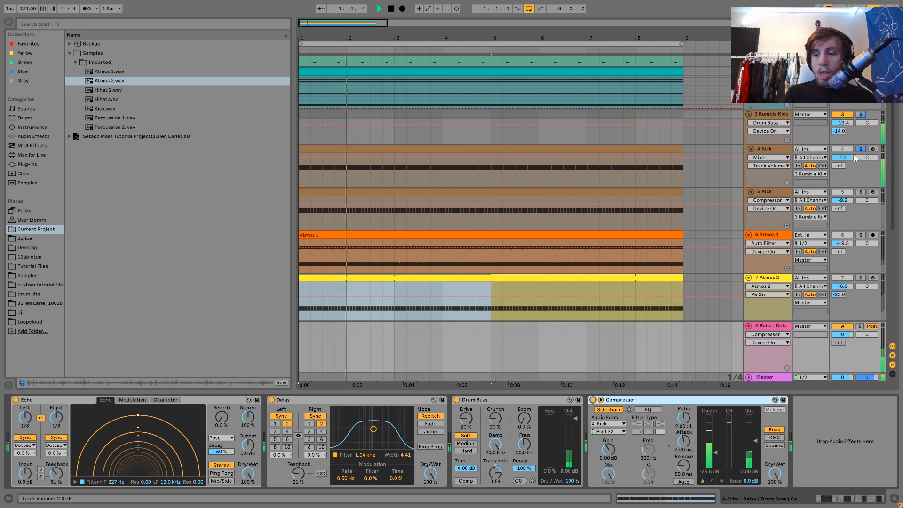
pyautogui.press('space')
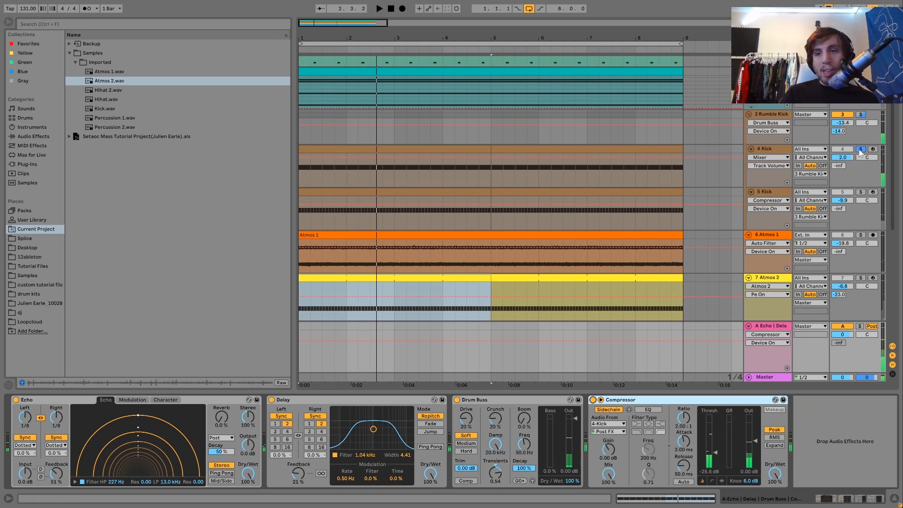
# Step: Unsolo 4 Kick and play the full mix with the return's Compressor active
pyautogui.click(860, 150)
pyautogui.press('space')
pyautogui.press('space')
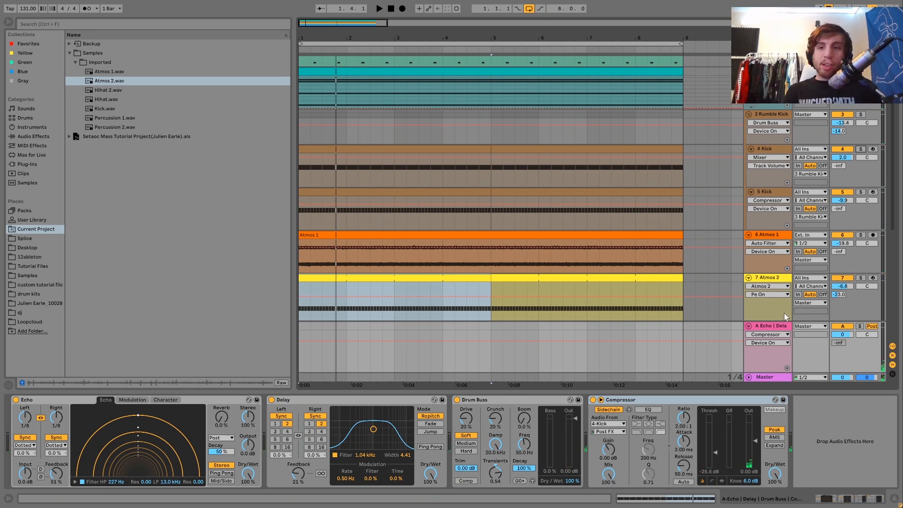
# Step: Mute the A Echo | Delay return to play the mix without it, reactivate it, and play the mix again for comparison
pyautogui.click(843, 326)
pyautogui.press('space')
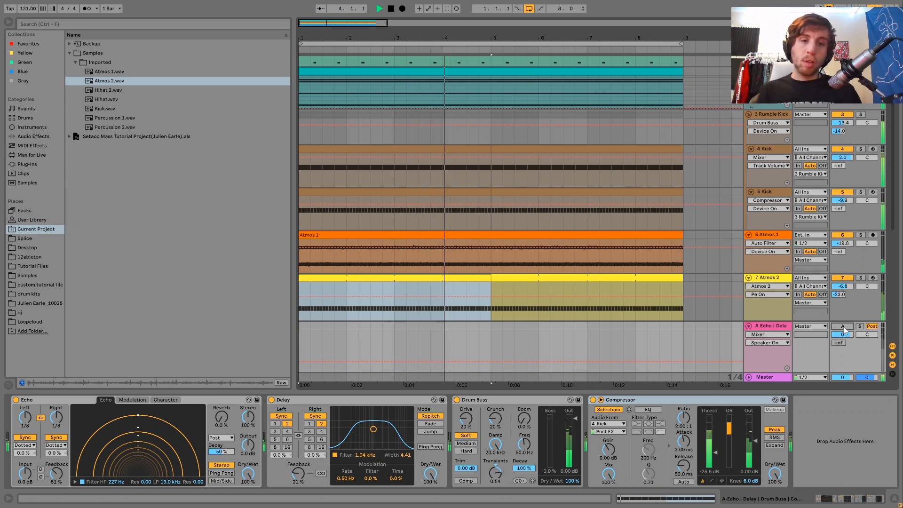
pyautogui.press('space')
pyautogui.click(843, 326)
pyautogui.press('space')
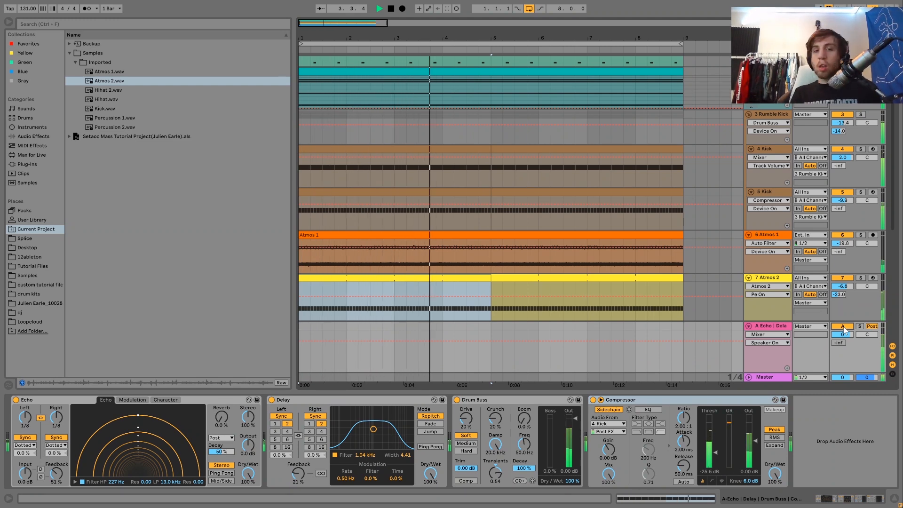
pyautogui.press('space')
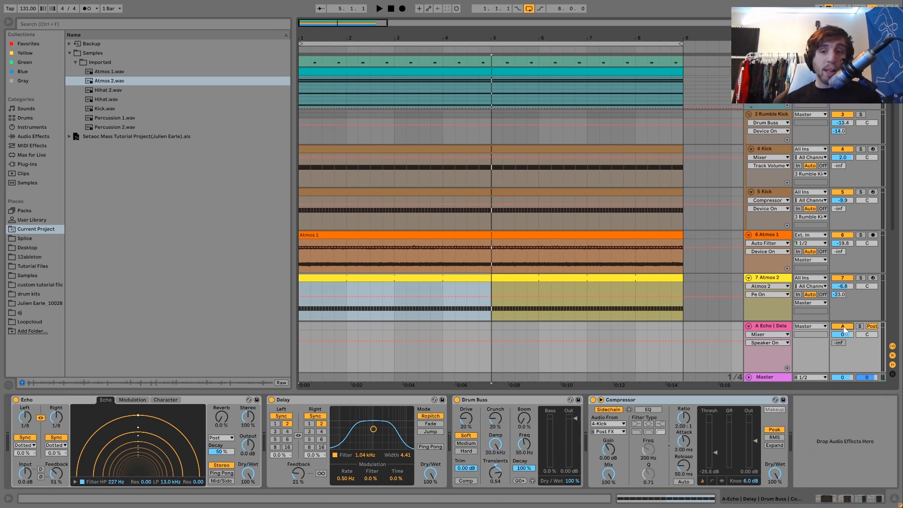
# Step: Bring the percussion and hi-hat tracks into view and listen to the full mix with every track active
pyautogui.scroll(-6, 693, 290)
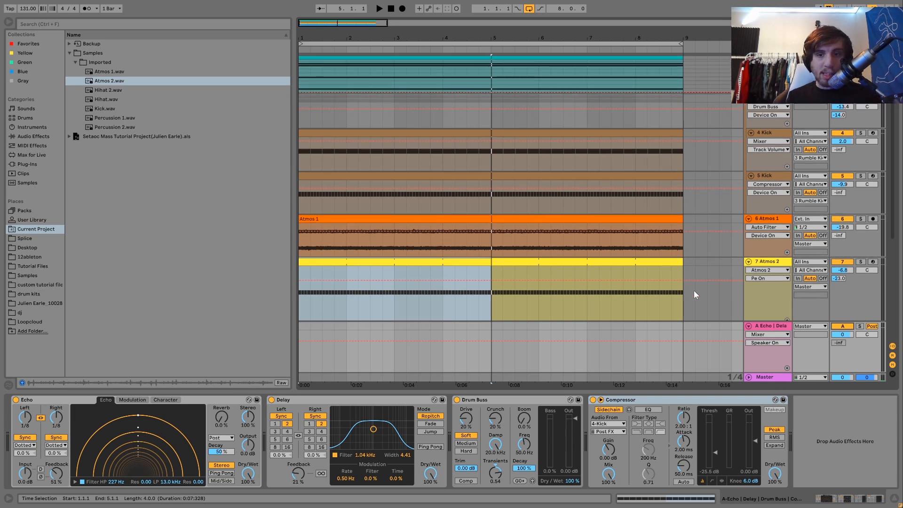
pyautogui.press('space')
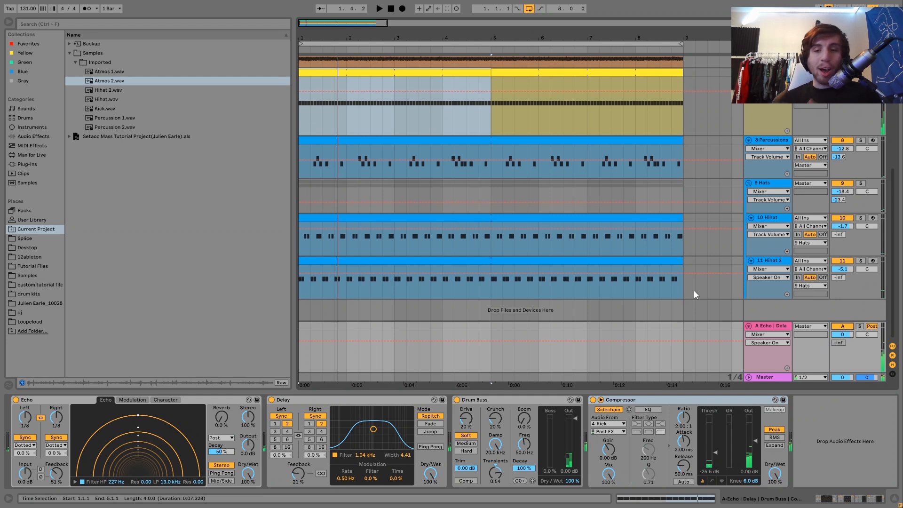
pyautogui.press('space')
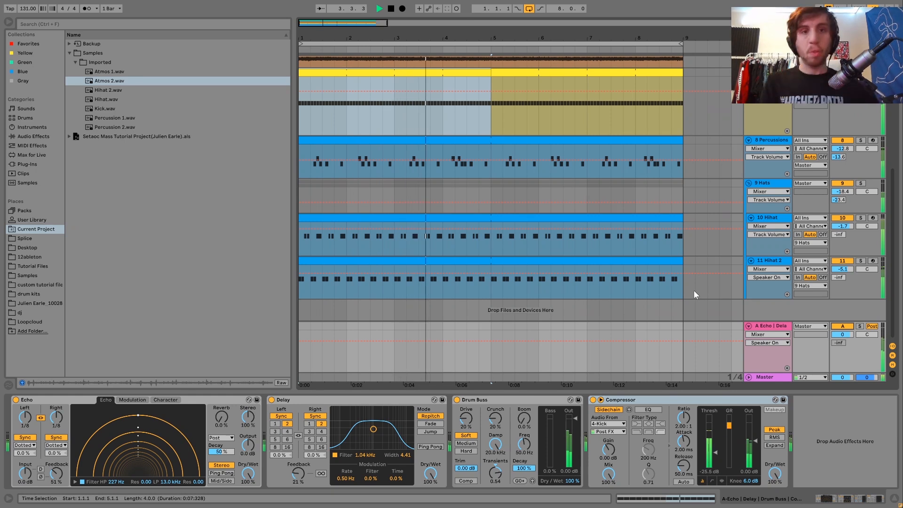
pyautogui.press('space')
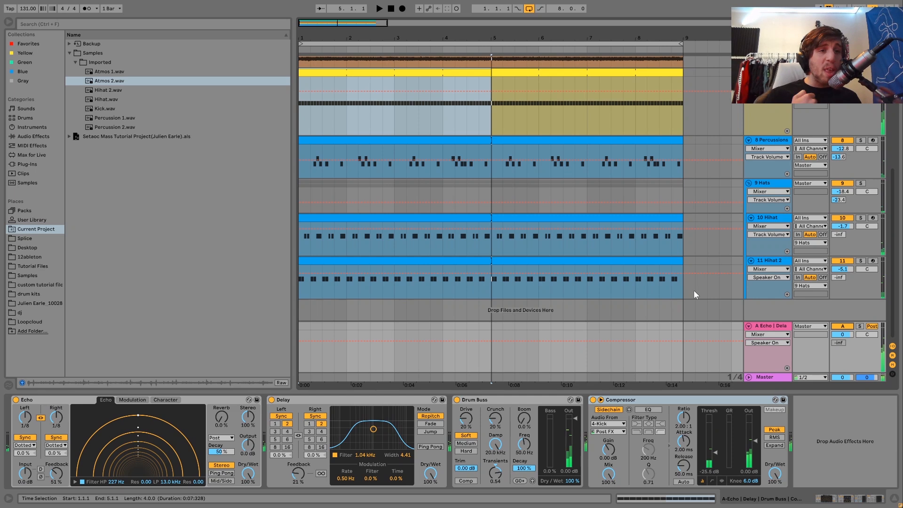